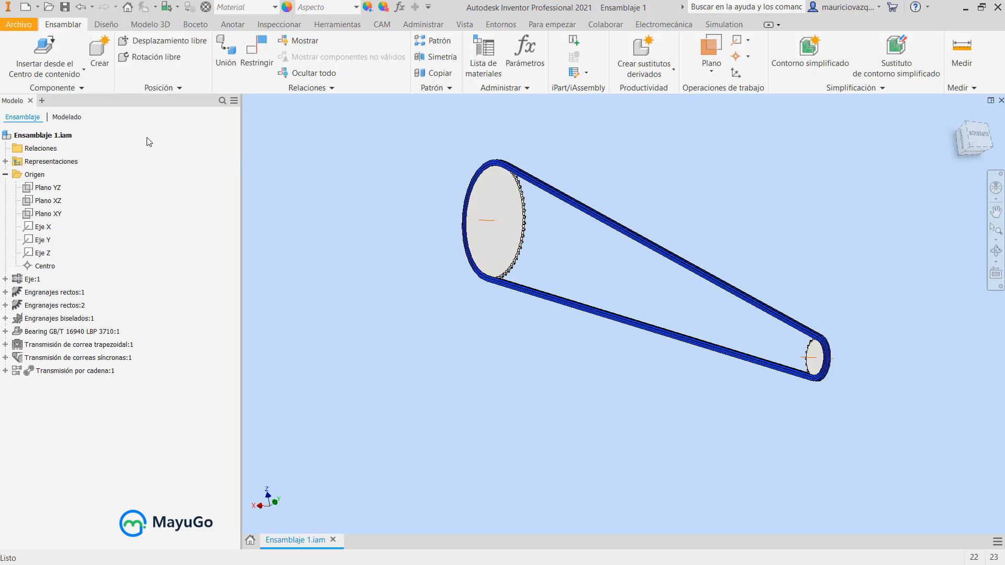
Hide the chain transmission component in the assembly by turning off its visibility.
click(93, 371)
right_click(94, 372)
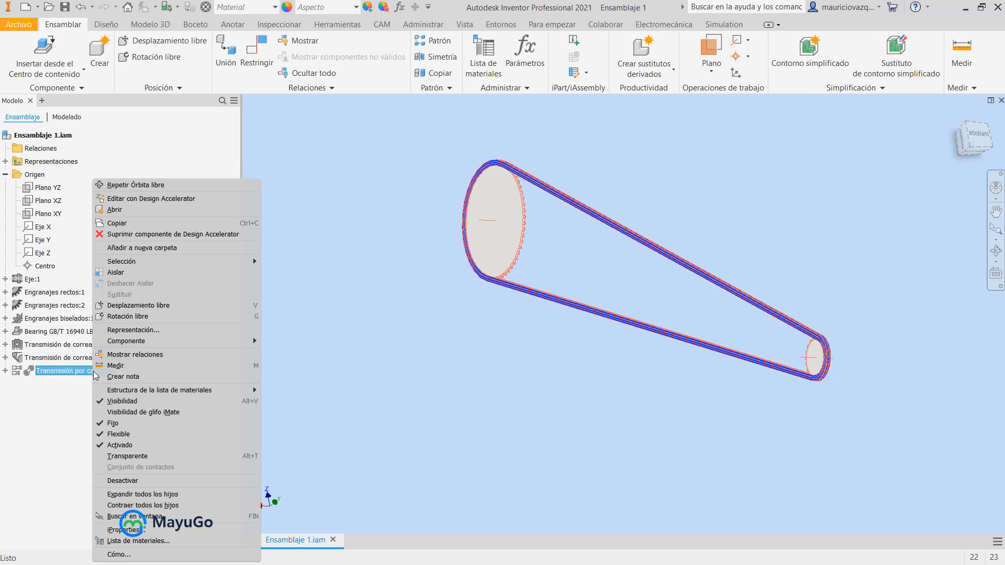
click(145, 403)
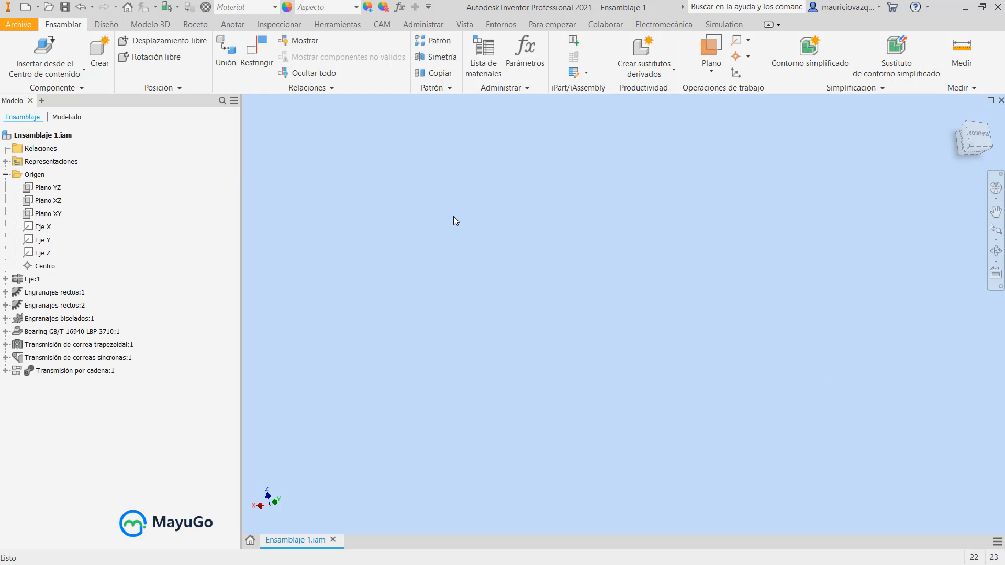
Examine the belt and chain drive types, and the load calculation modes of the parallel key connection generator.
click(112, 26)
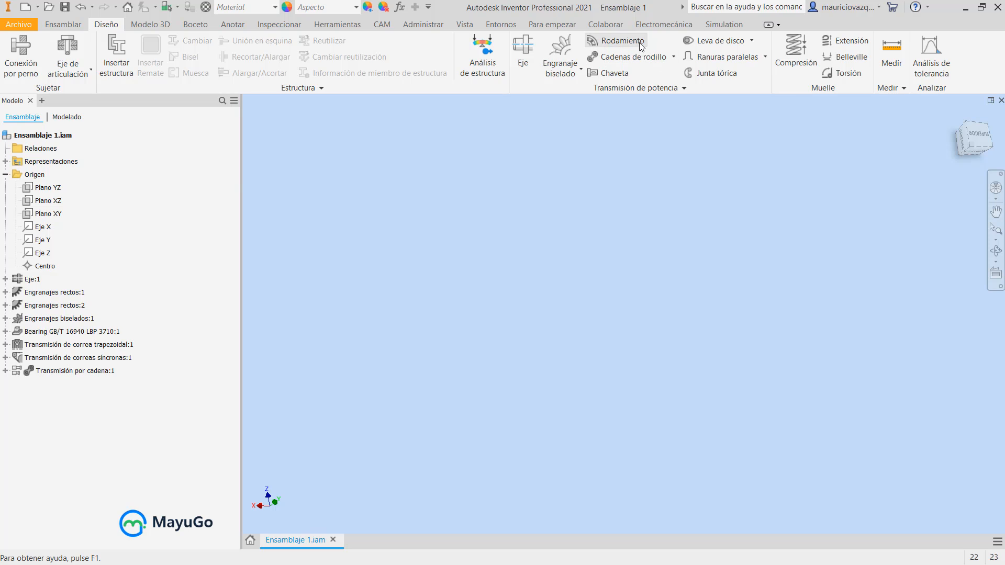
click(675, 57)
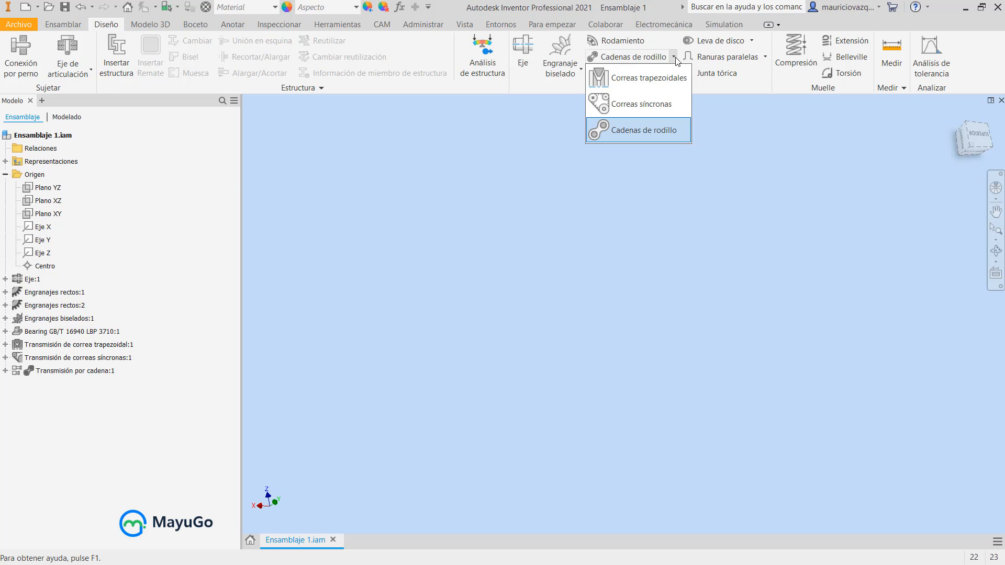
click(675, 58)
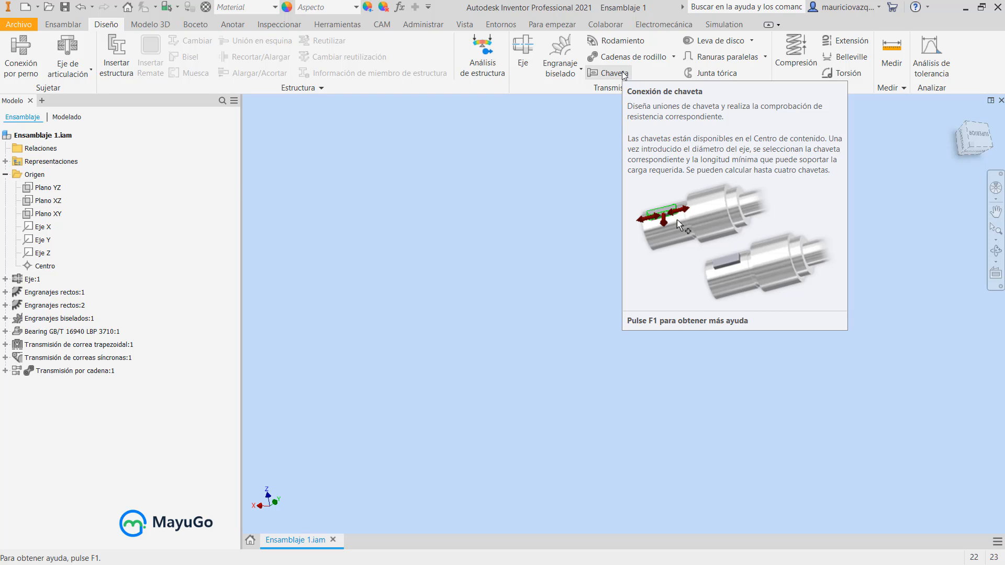
click(623, 74)
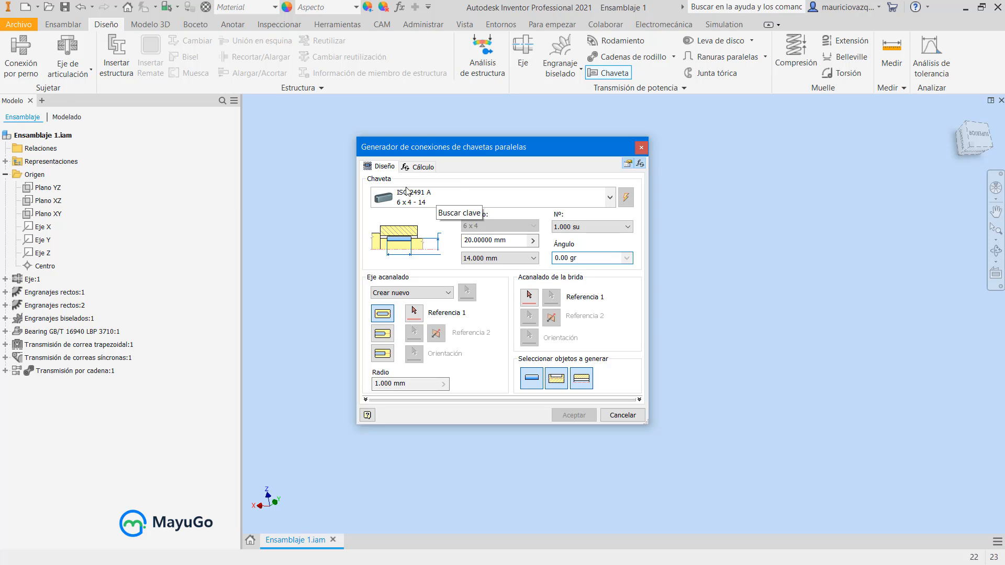
click(419, 168)
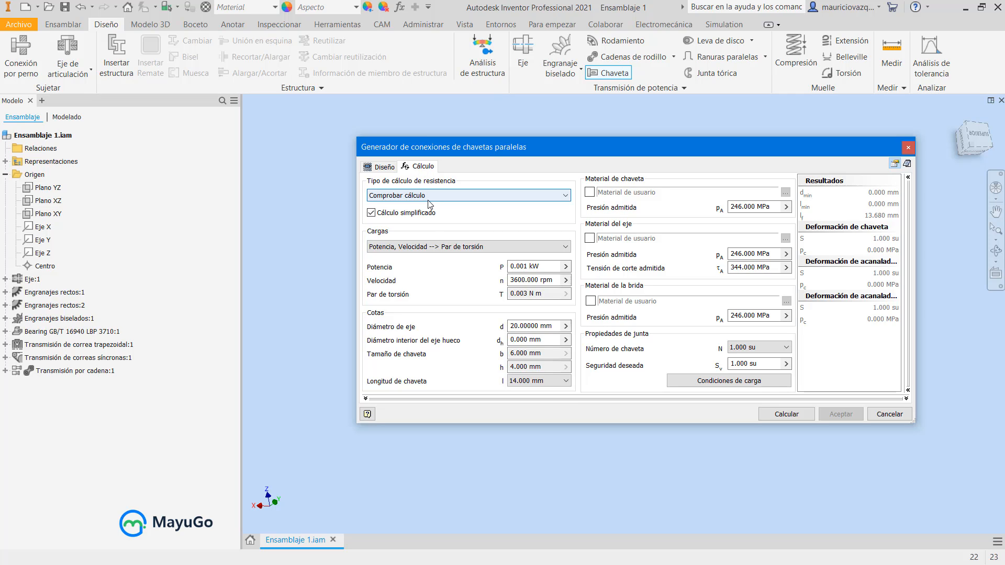
click(421, 253)
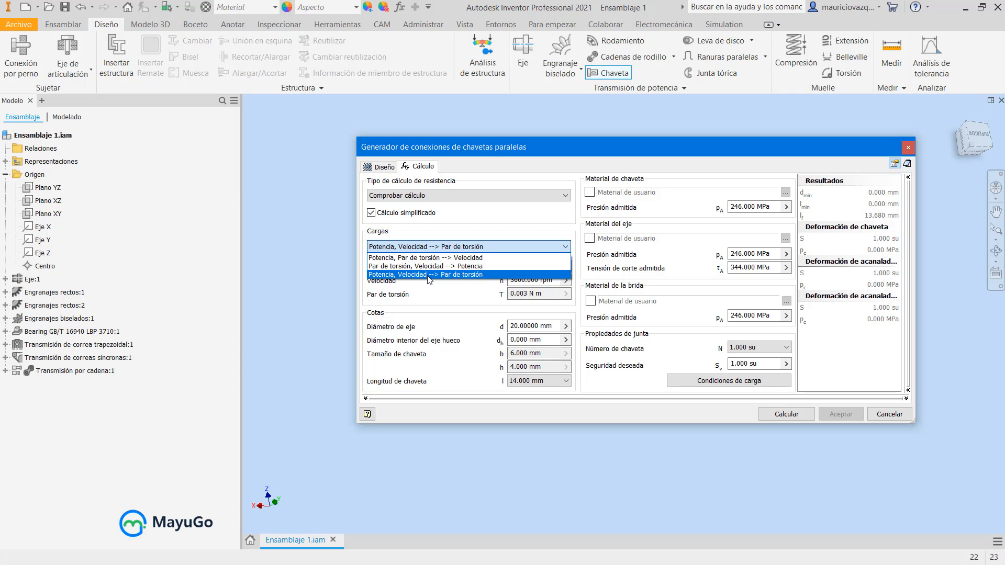
click(437, 246)
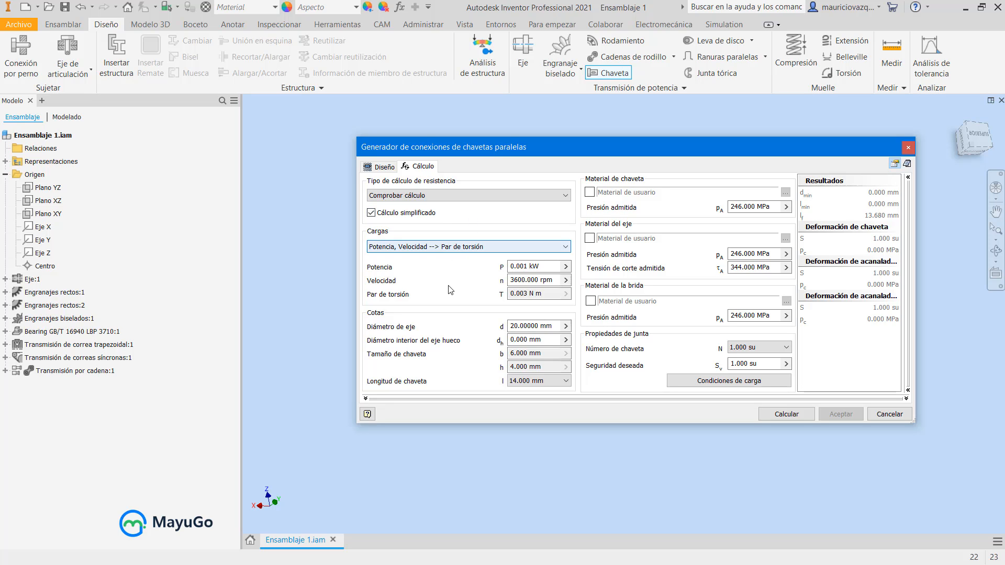
click(478, 249)
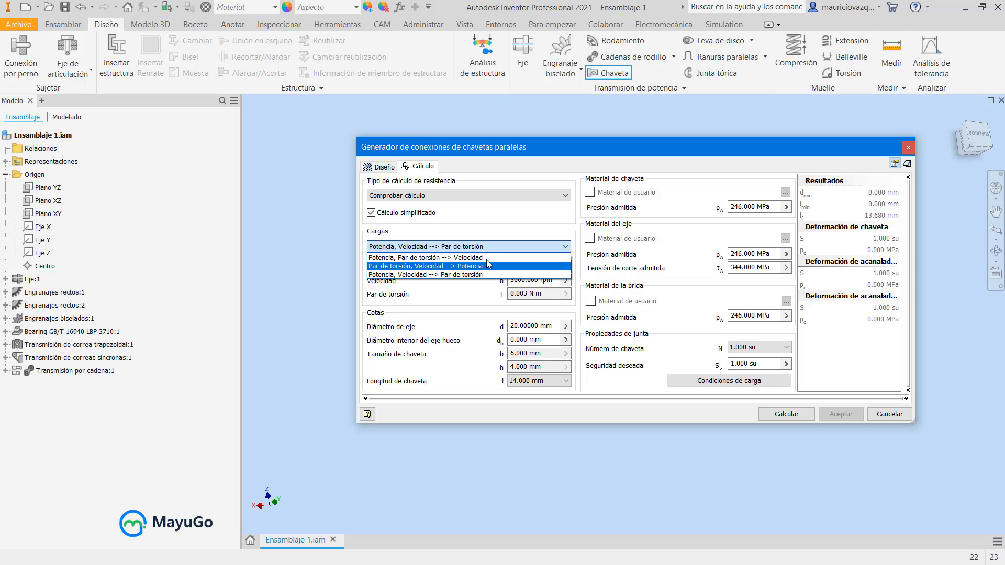
click(495, 239)
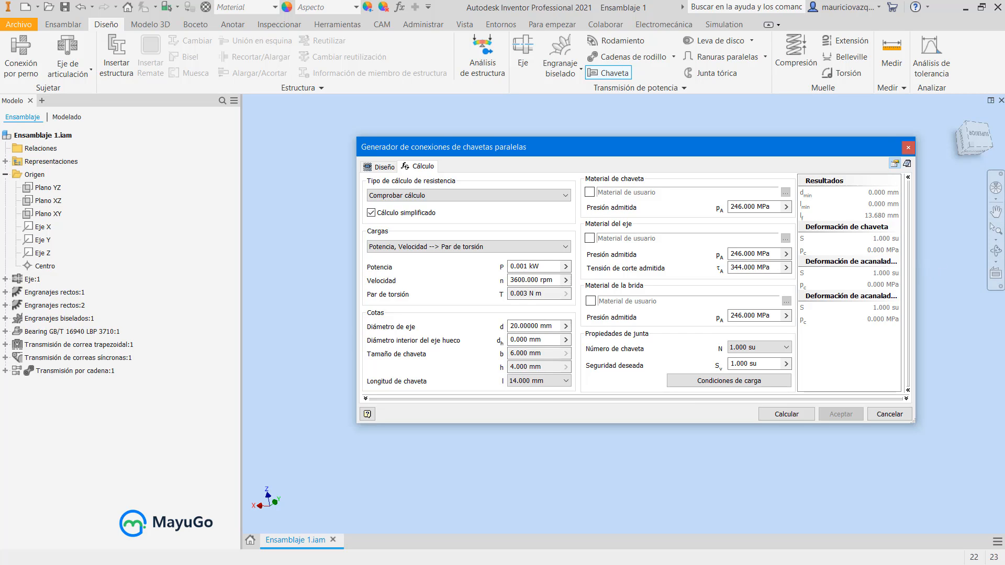
Examine the material settings and results area of the key calculation, and close the generator without creating a key.
drag(768, 149, 401, 141)
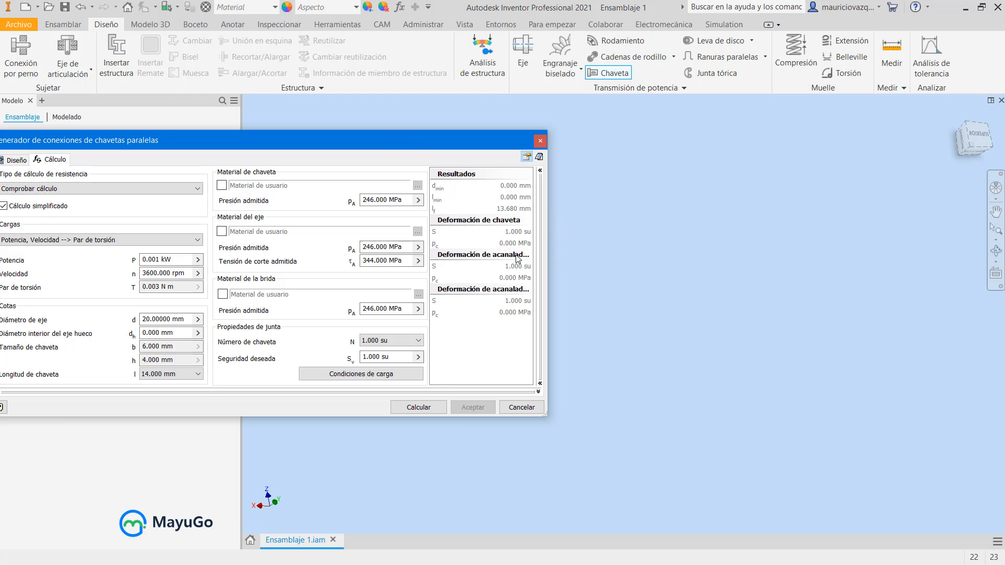
click(495, 267)
mouse_move(545, 212)
mouse_down()
mouse_move(312, 212)
mouse_move(548, 212)
mouse_up()
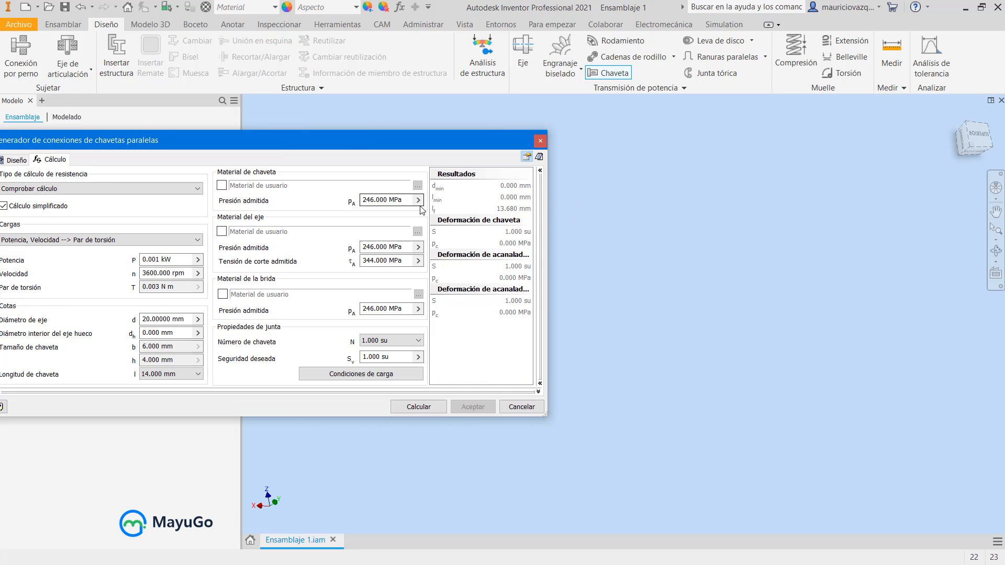
click(520, 408)
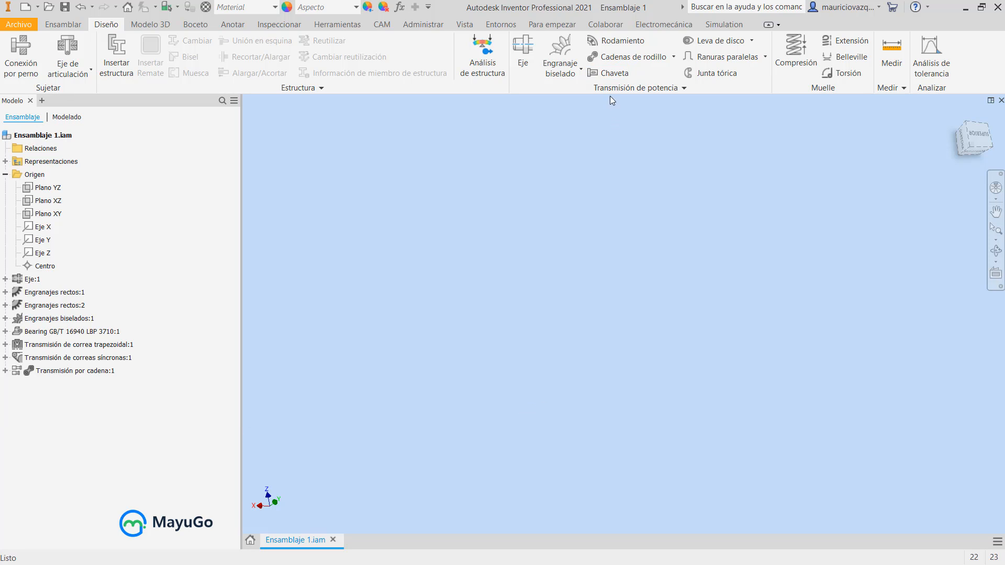
Reopen the parallel key connection generator and browse the available key standards.
click(614, 73)
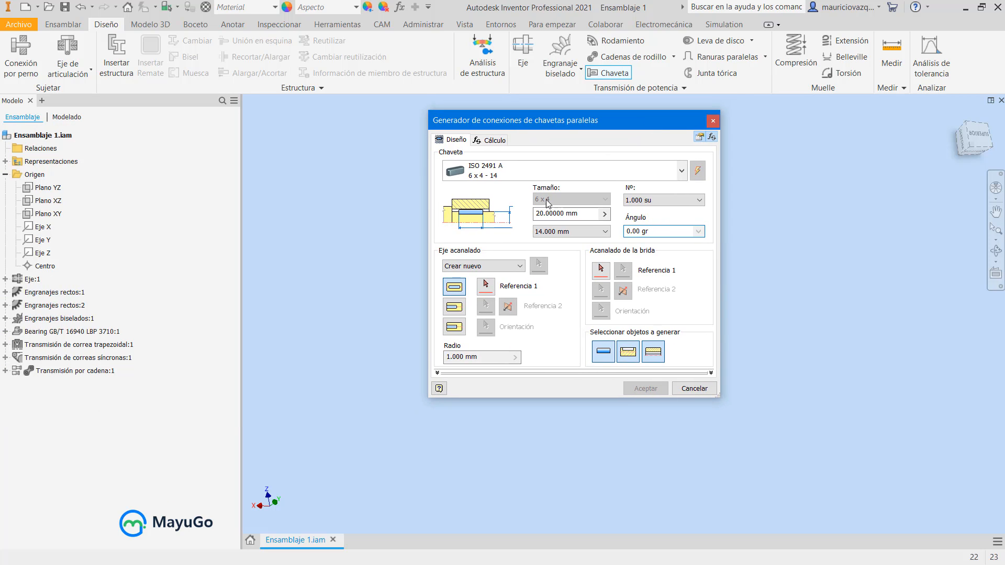
click(547, 176)
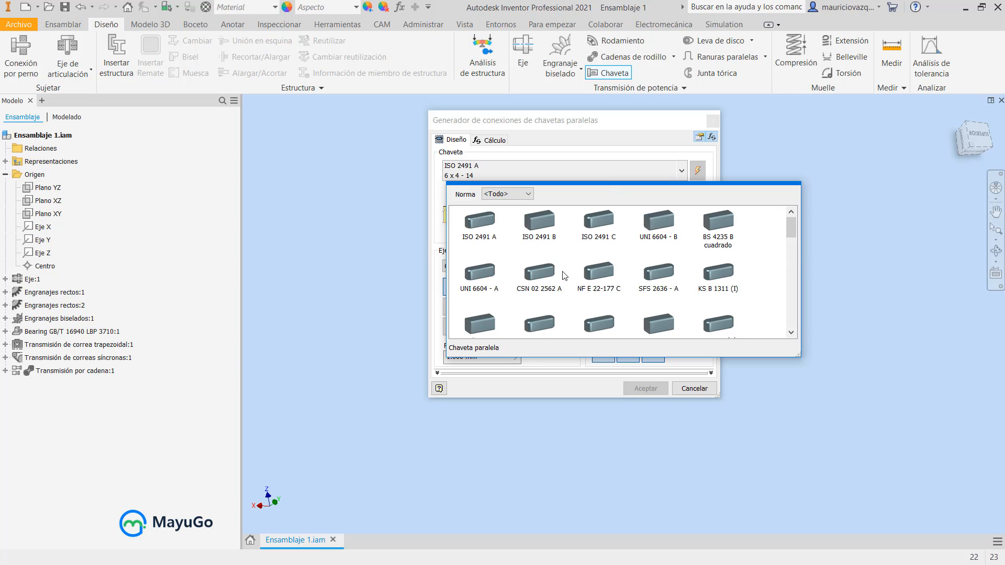
scroll(564, 276, down, 3)
scroll(597, 278, down, 5)
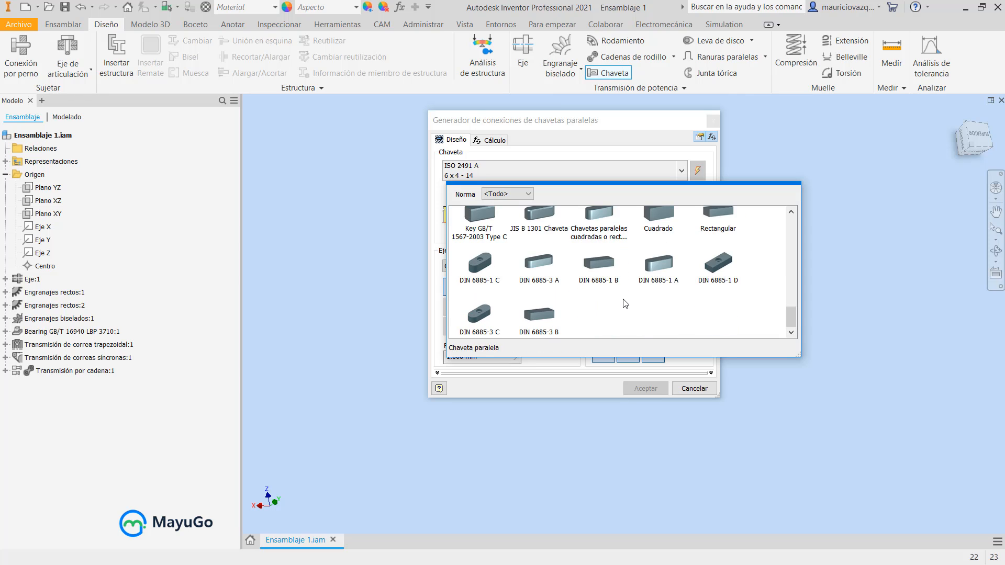
scroll(625, 304, up, 5)
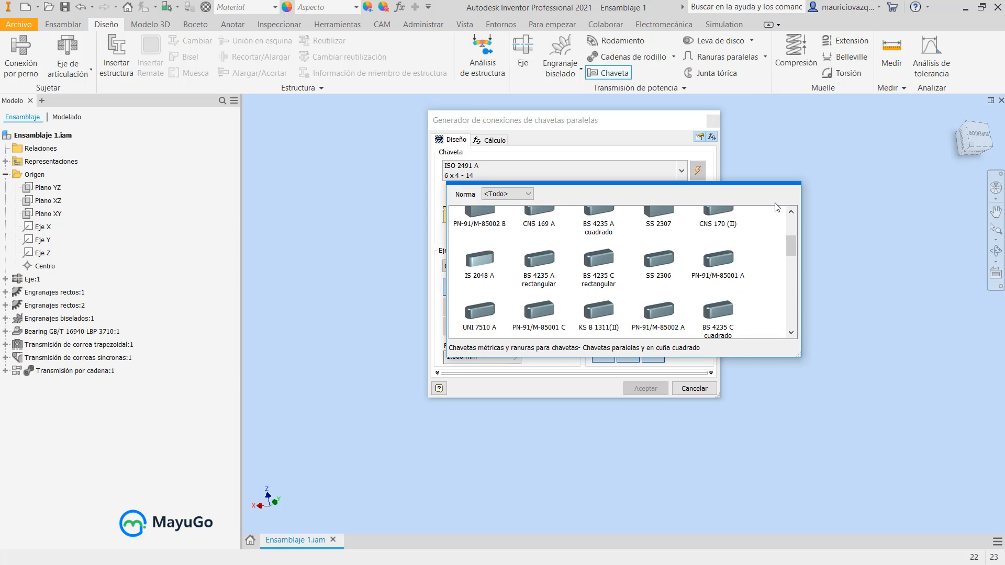
click(811, 183)
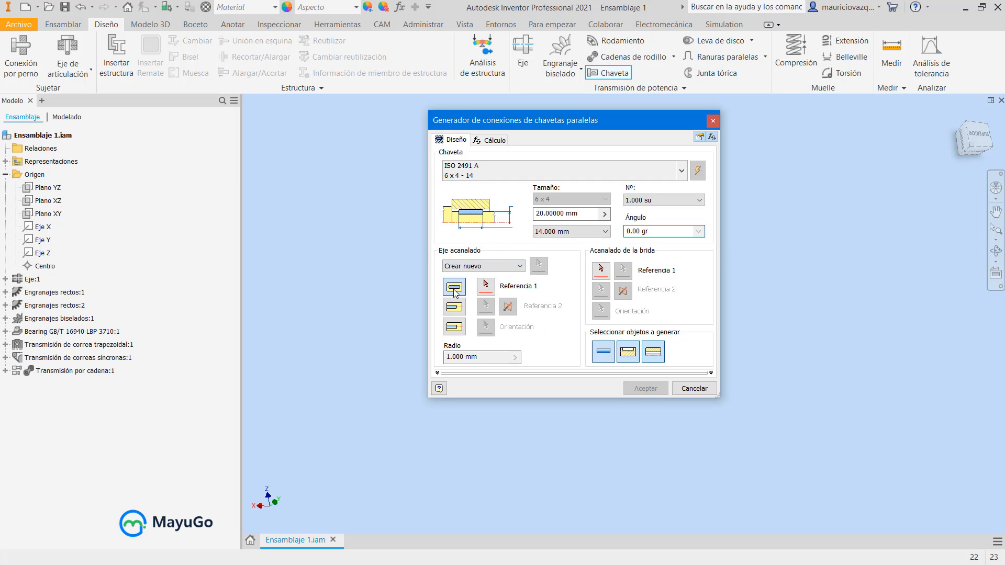
Review the shaft groove creation options, keeping Crear nuevo, and close the key generator without generating anything.
click(482, 268)
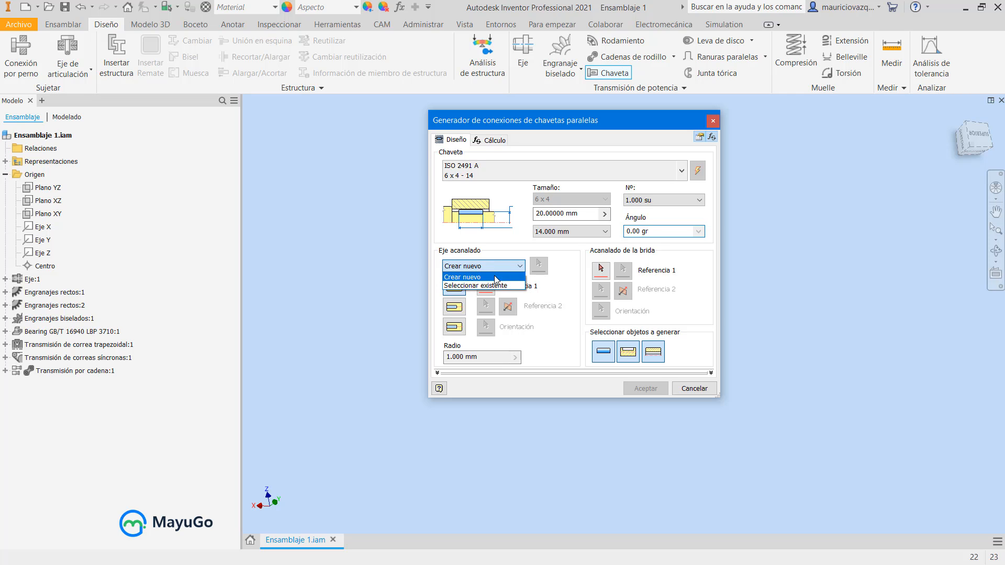
click(495, 276)
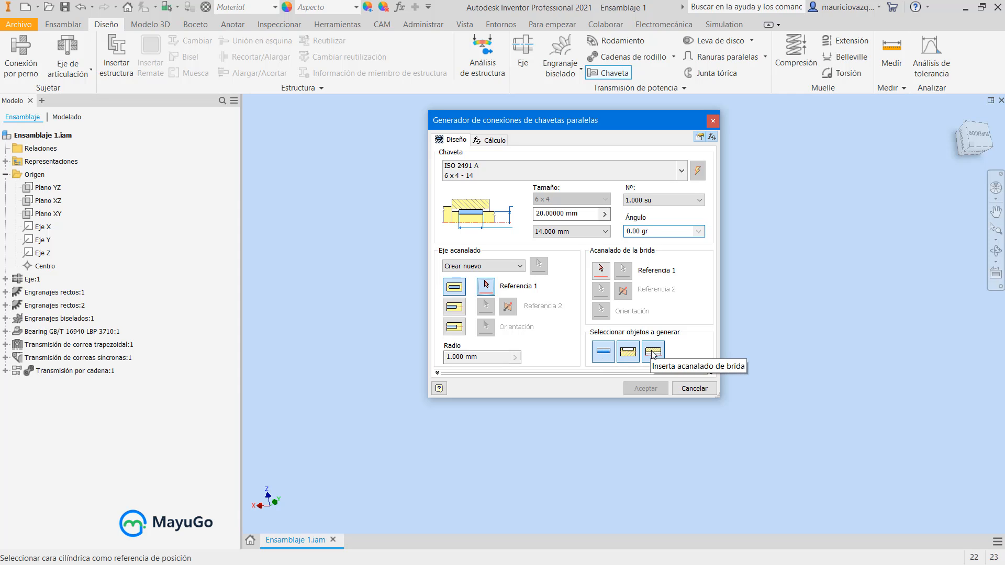
click(689, 392)
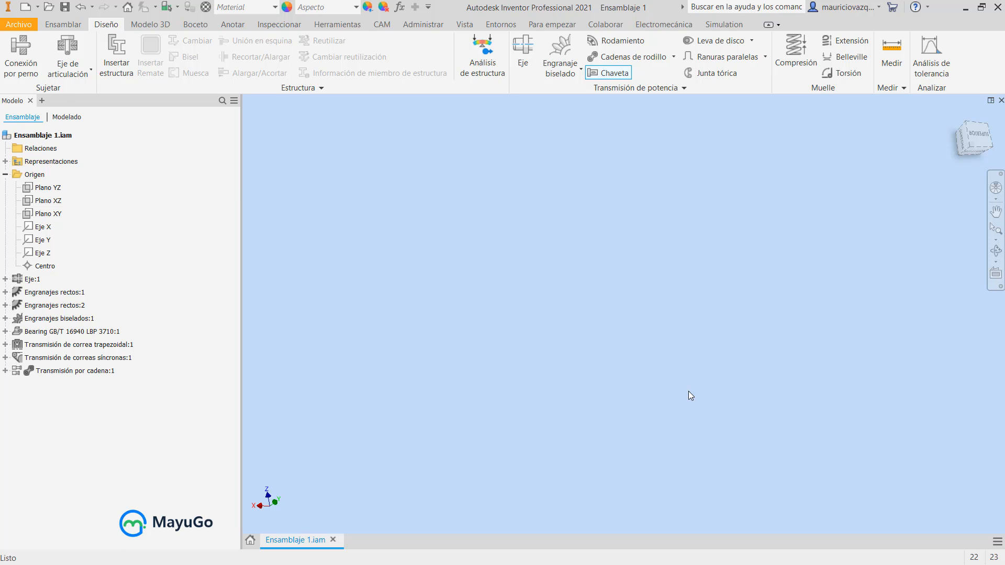
Open the disc cam generator and review its calculation data, cam type and dimension preview diagram.
click(743, 43)
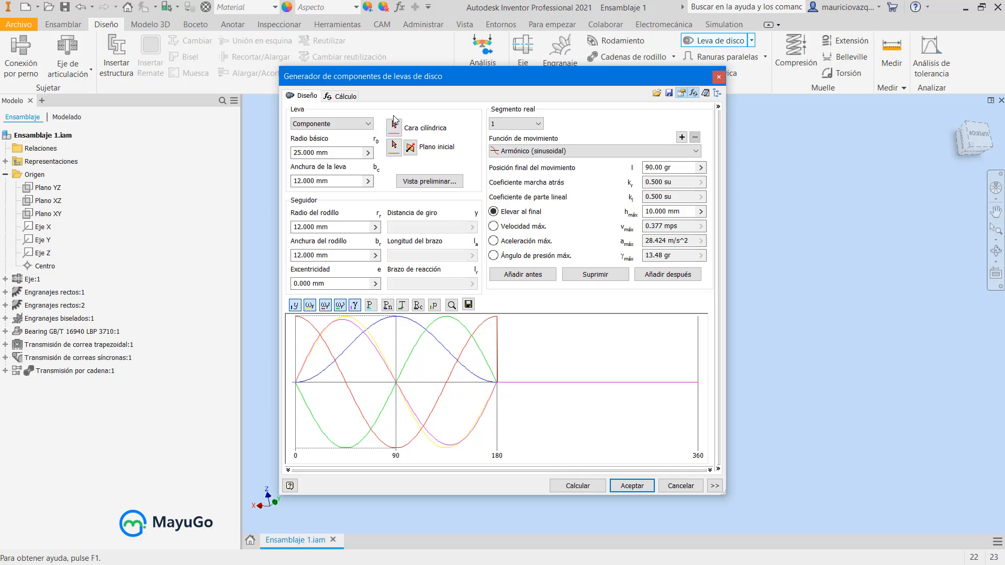
click(347, 97)
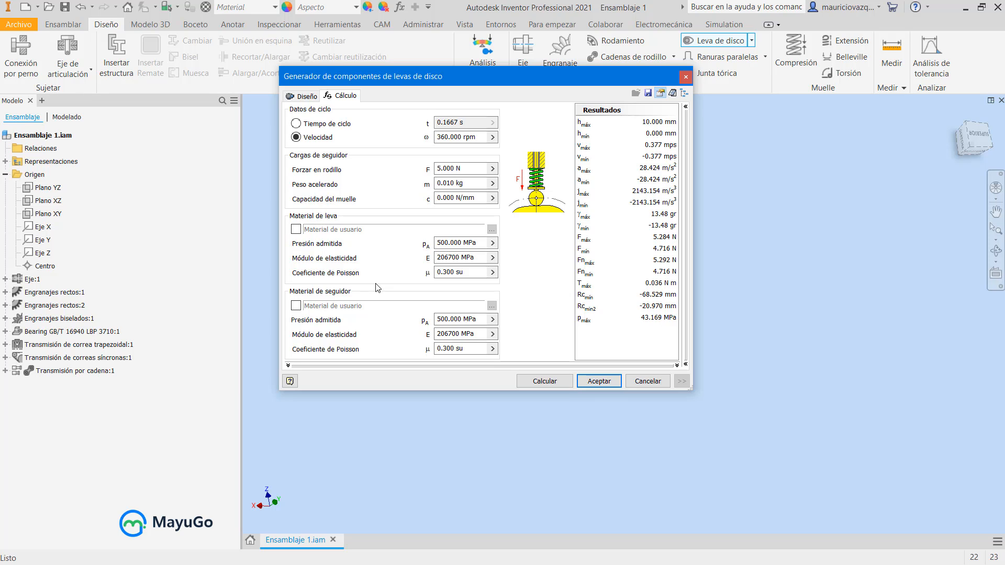
click(301, 96)
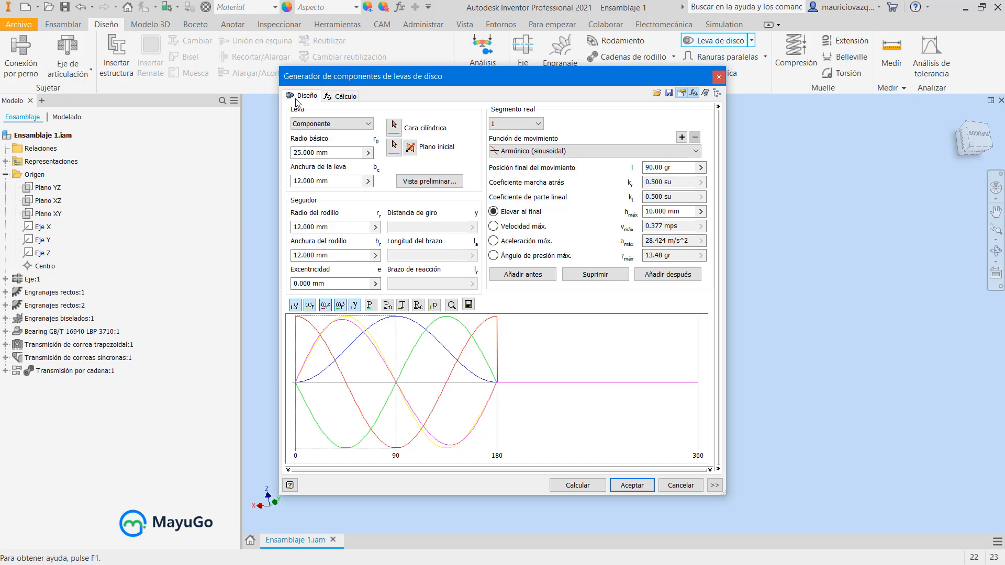
click(344, 126)
click(344, 127)
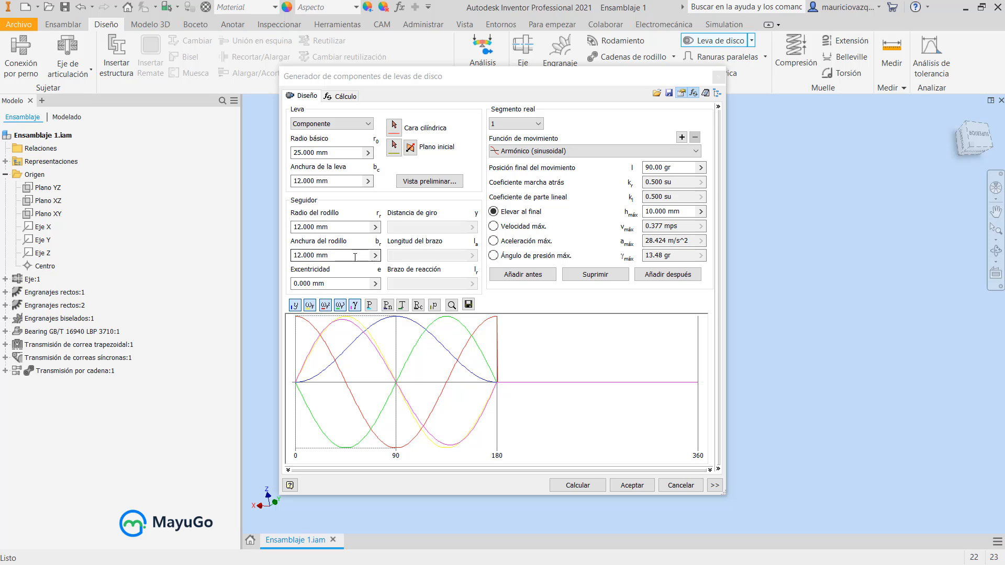
click(440, 182)
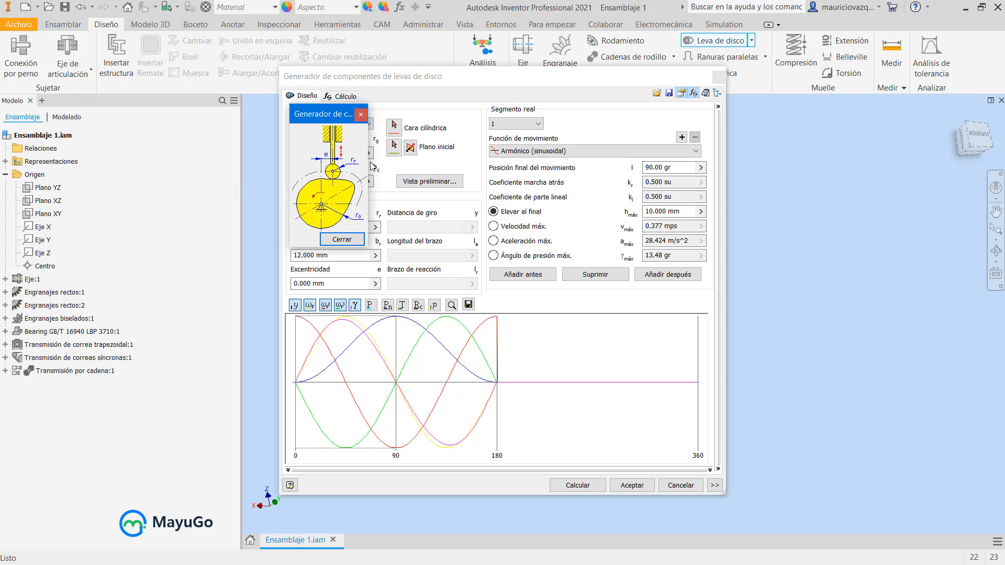
click(341, 239)
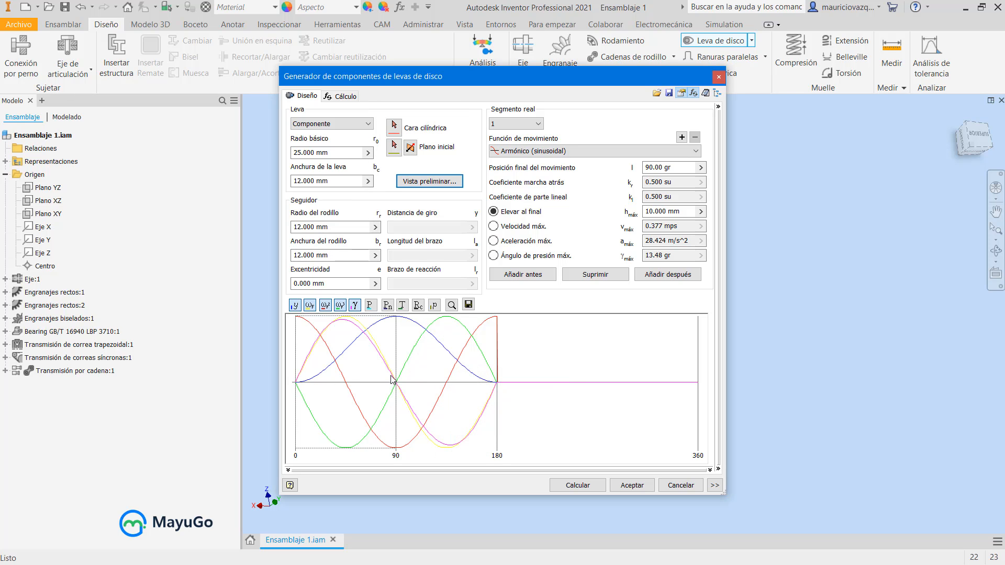
Set the motion function of cam segment 3 to Polinomio de séptimo grado.
mouse_move(393, 379)
click(534, 126)
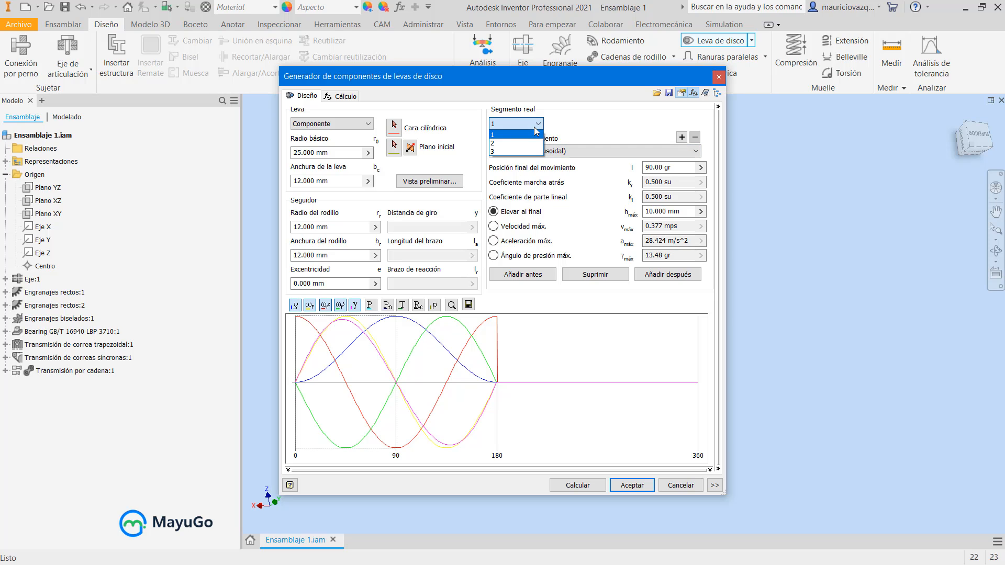
click(515, 151)
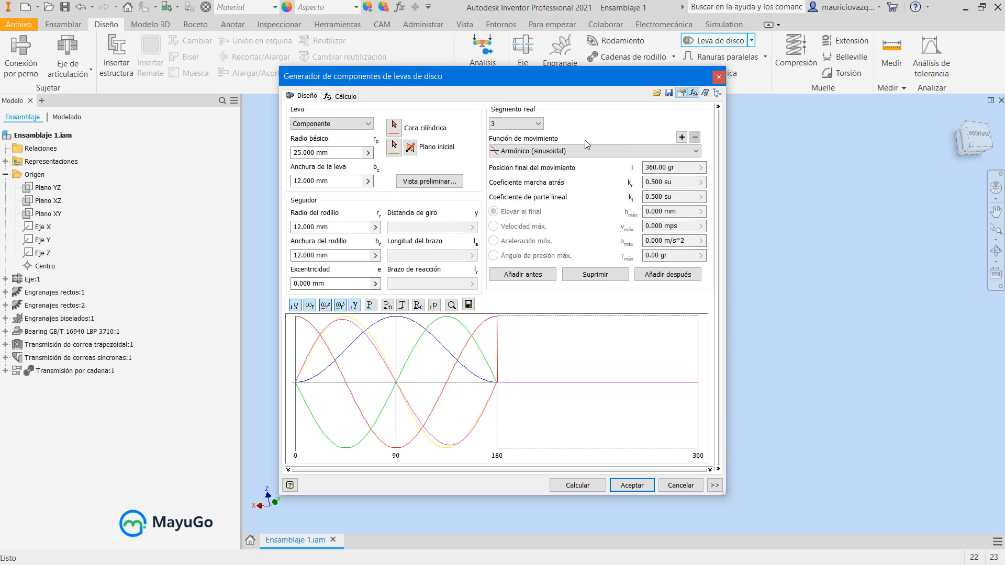
click(574, 152)
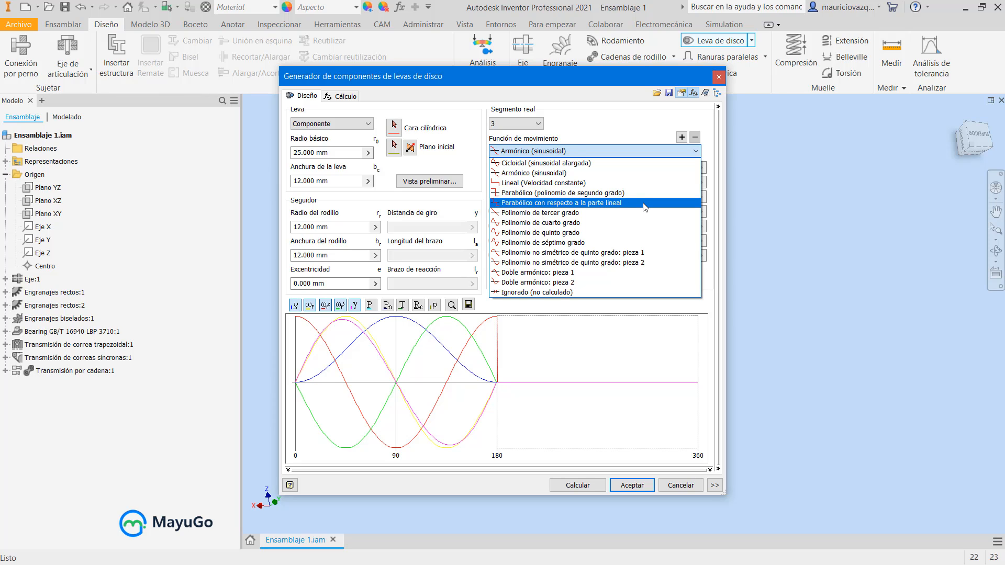
key(Down)
key(Down)
key(Down)
key(Down)
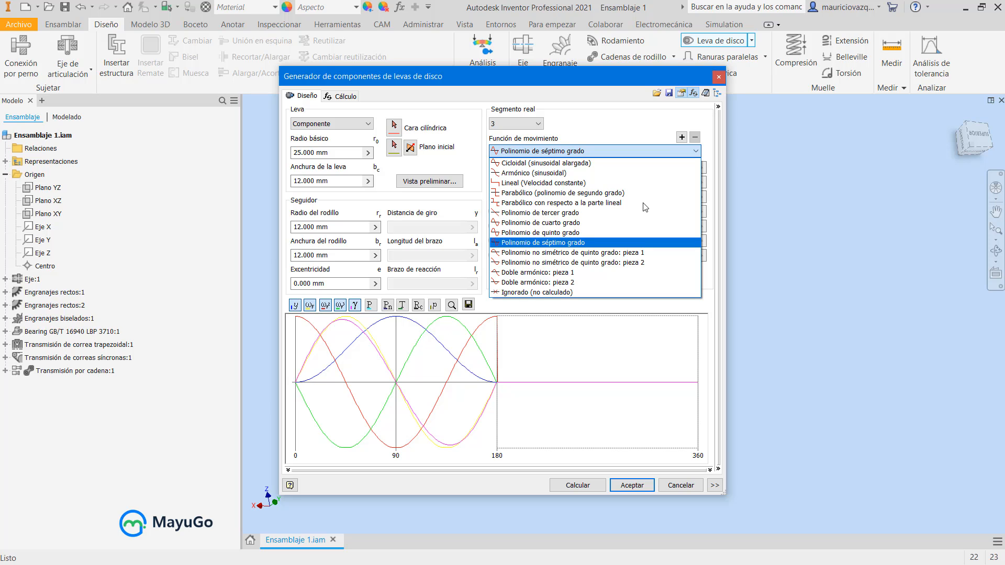
click(619, 129)
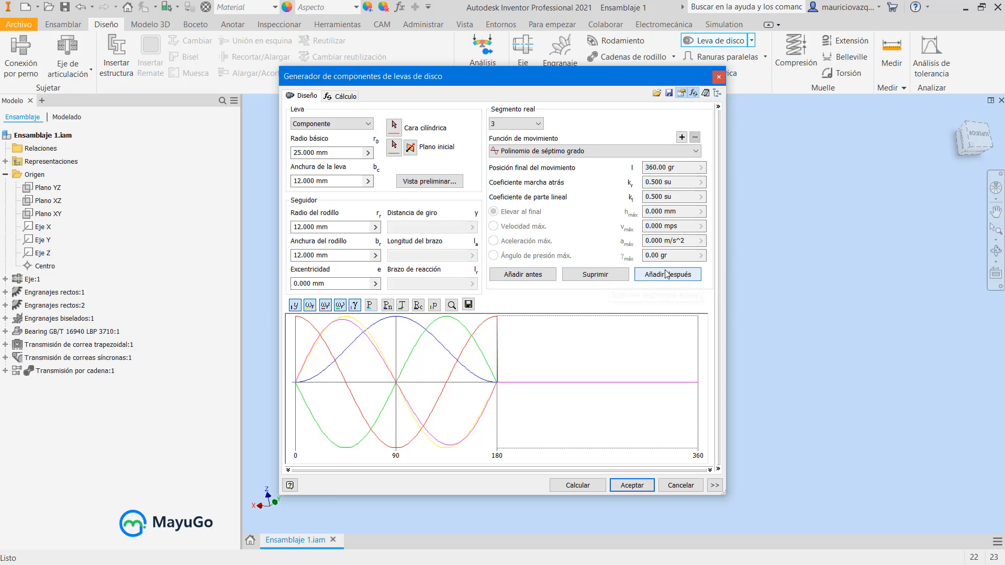
Generate the disc cam and place it in the empty area of the assembly.
click(632, 485)
click(599, 367)
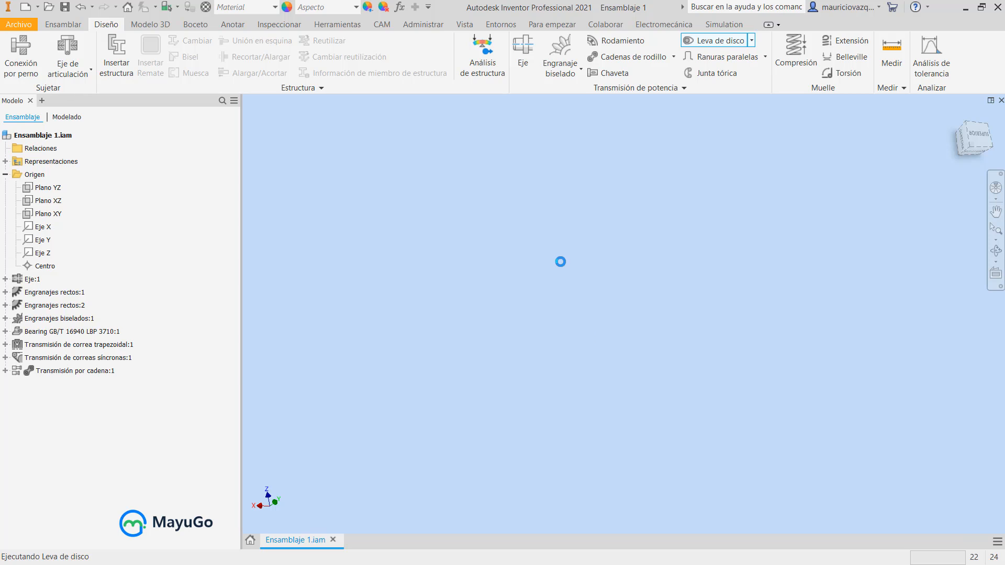
click(573, 238)
key(Escape)
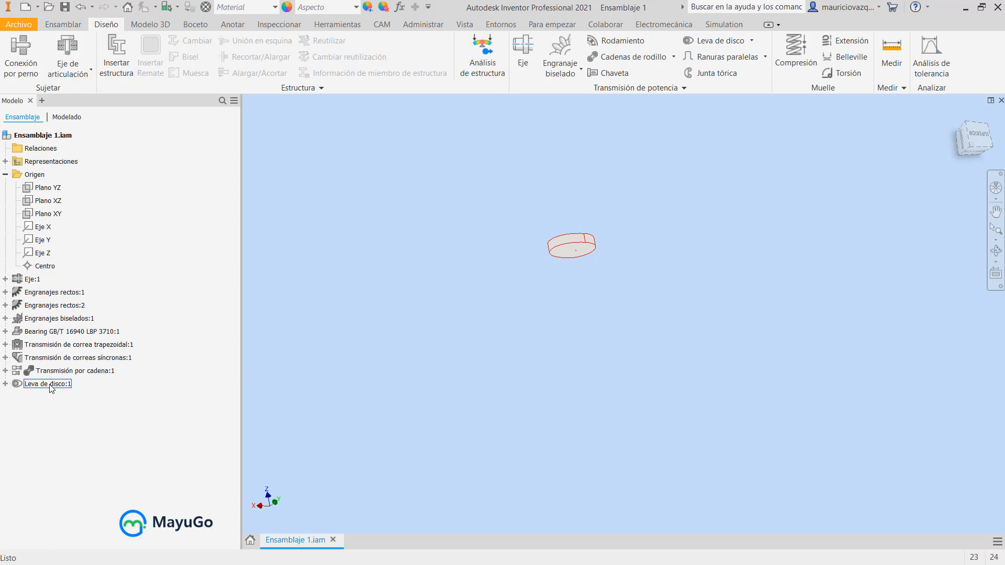
Open the linear cam generator and review its calculation data and cam type options, keeping Componente.
click(996, 251)
drag(582, 269, 749, 372)
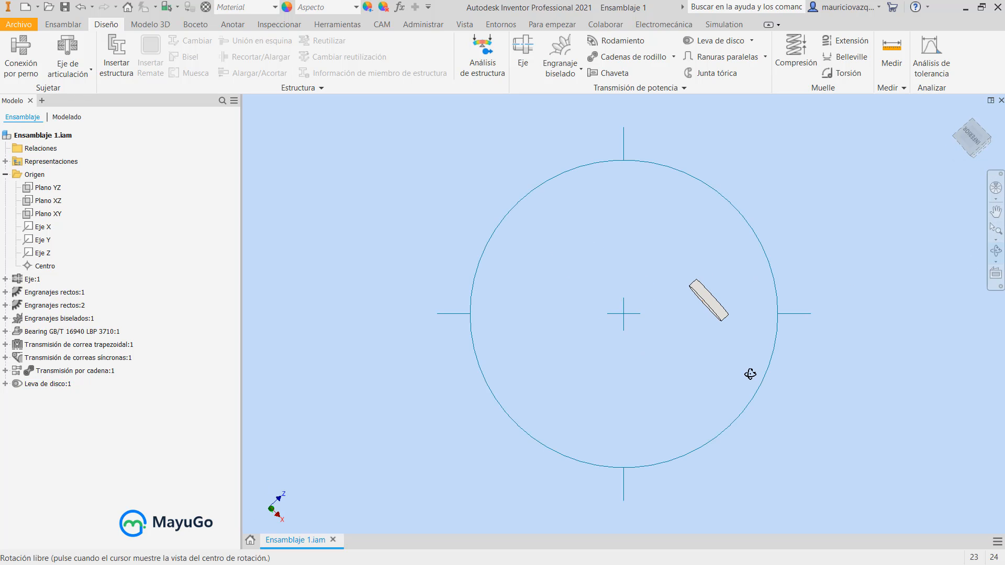
drag(742, 336, 657, 365)
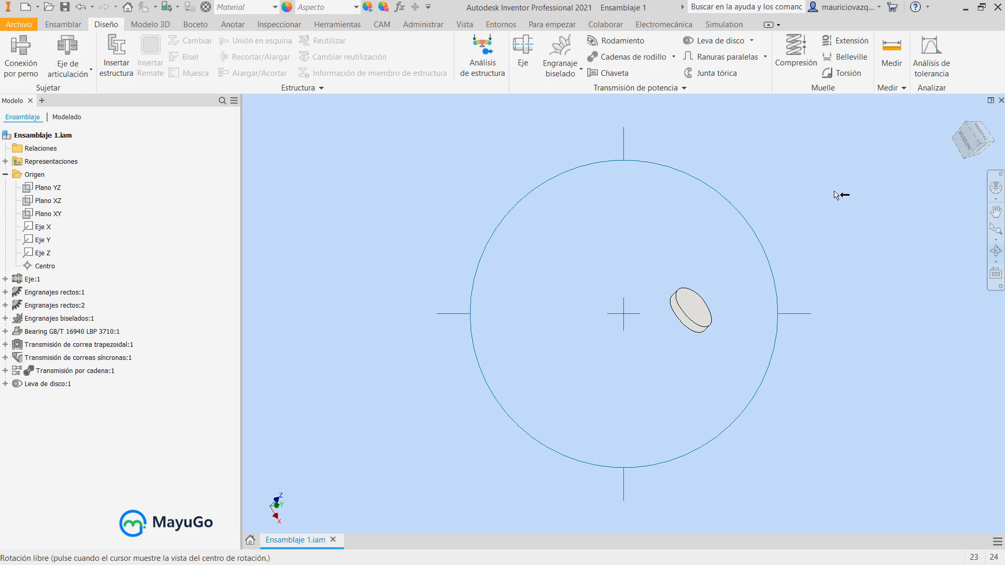
key(Escape)
click(753, 40)
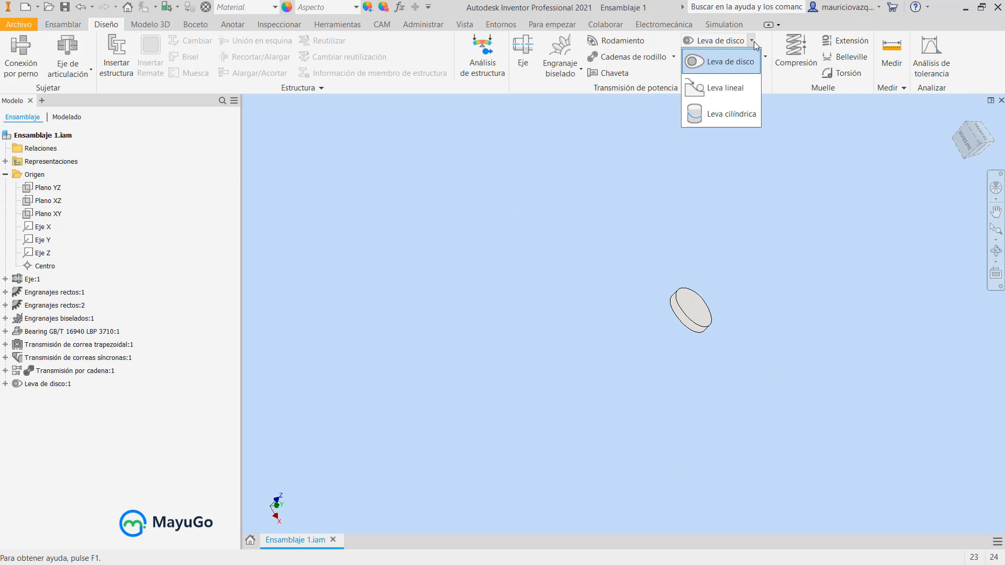
click(744, 93)
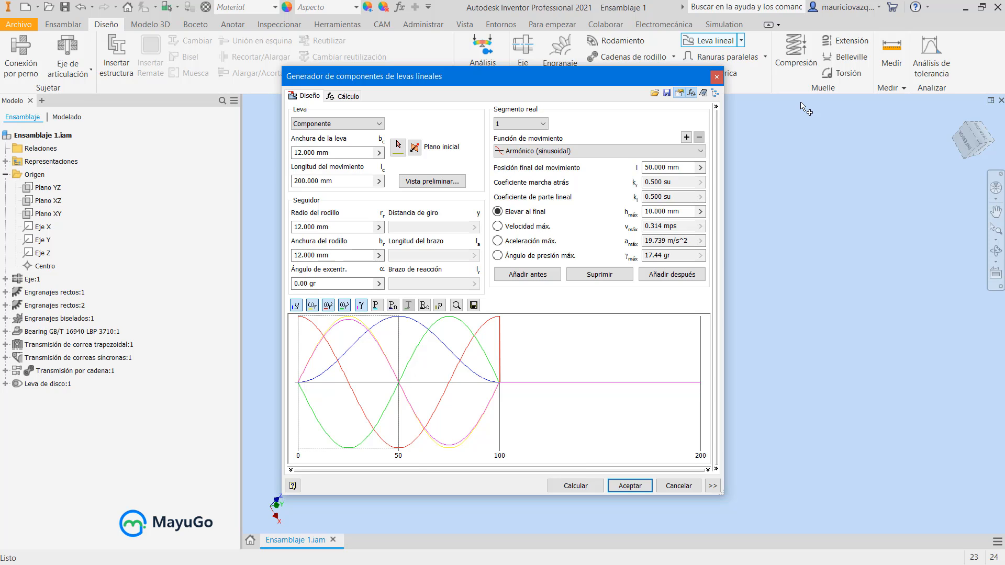
click(345, 97)
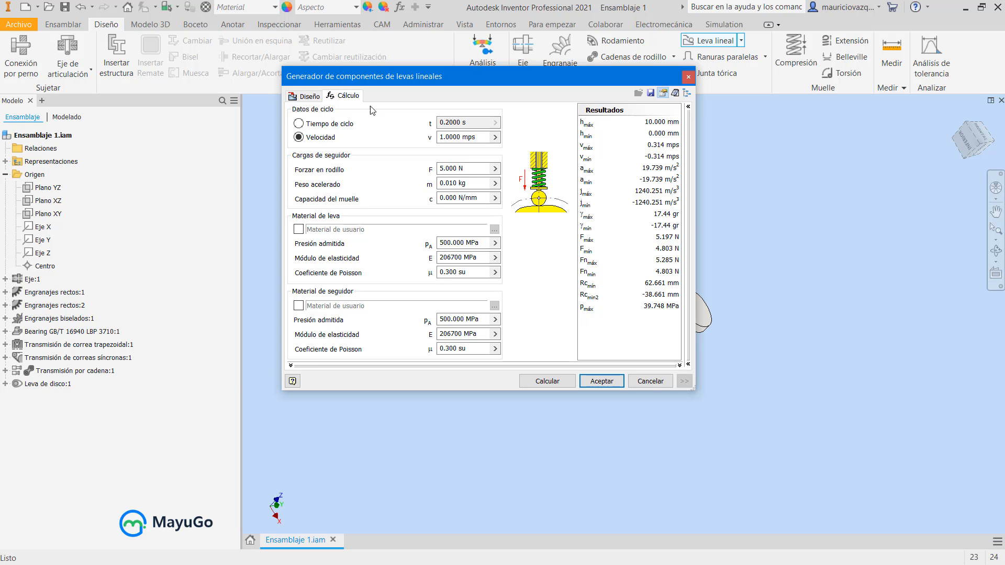
click(314, 100)
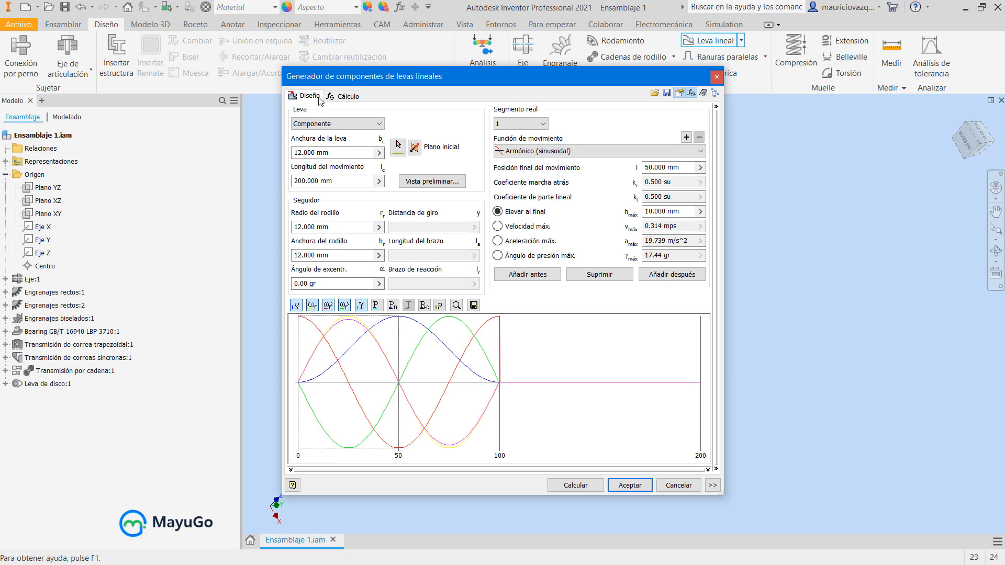
click(380, 126)
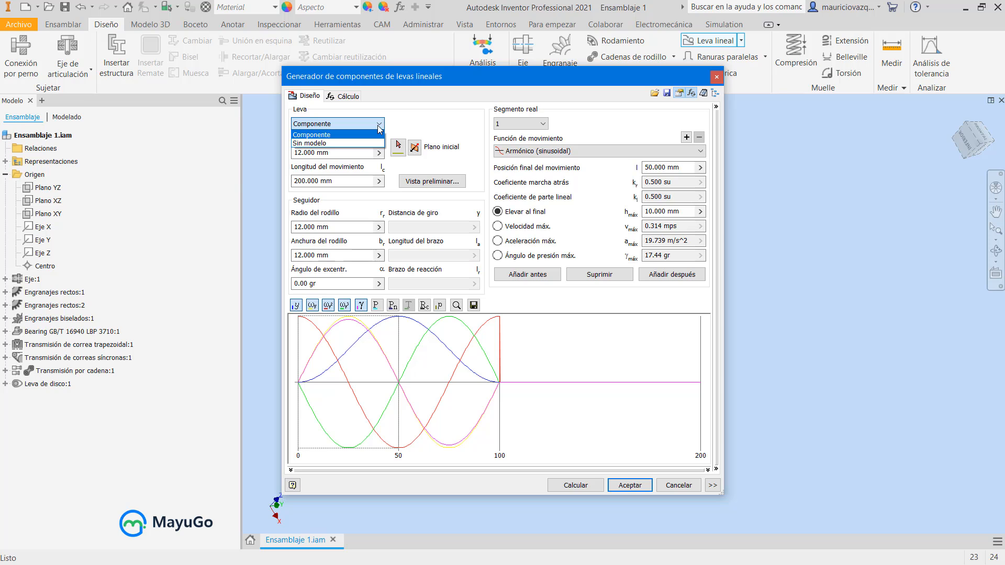
click(379, 126)
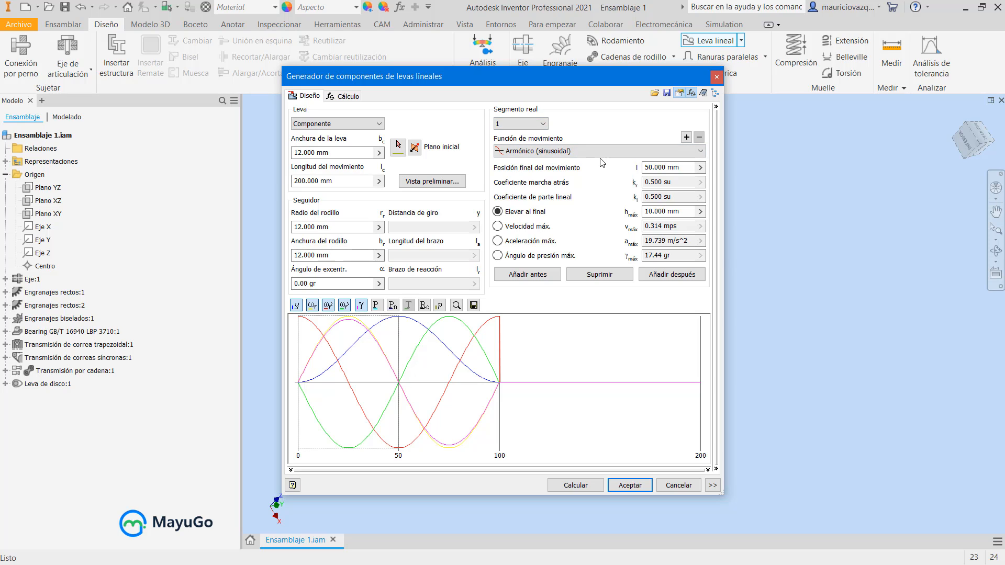
Generate the linear cam with the default values and file name, and place it beside the disc cam.
mouse_move(546, 395)
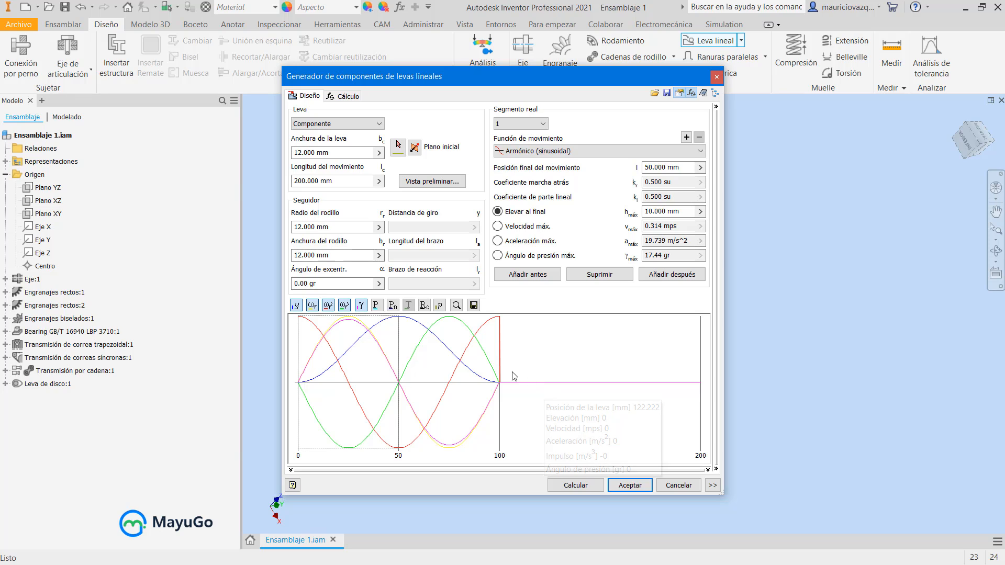
mouse_move(526, 365)
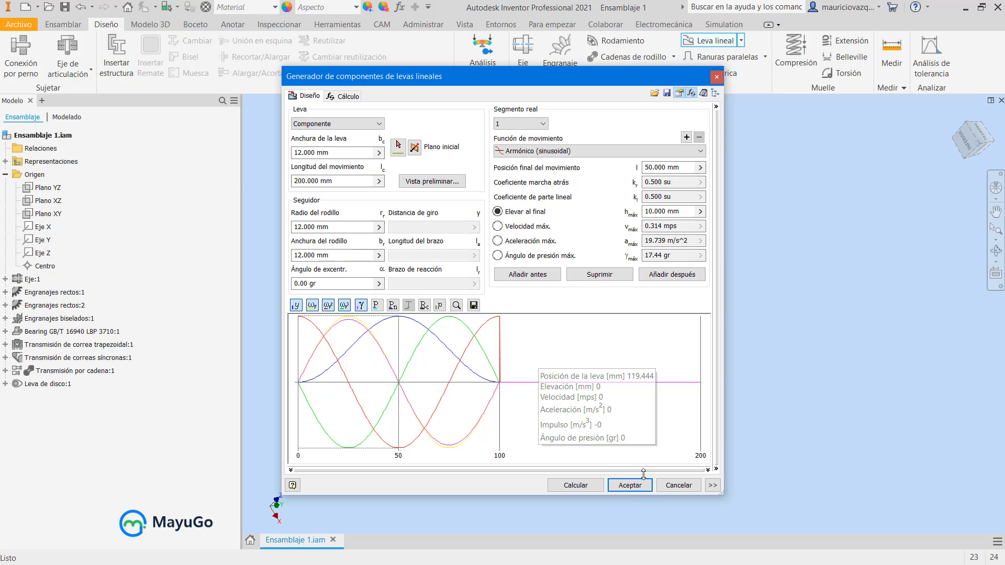
click(632, 486)
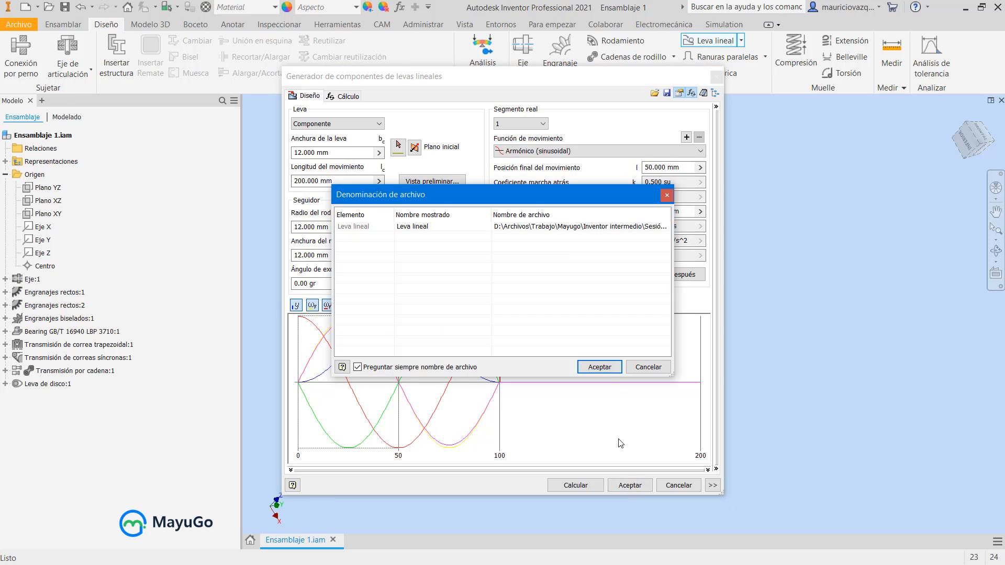
click(599, 367)
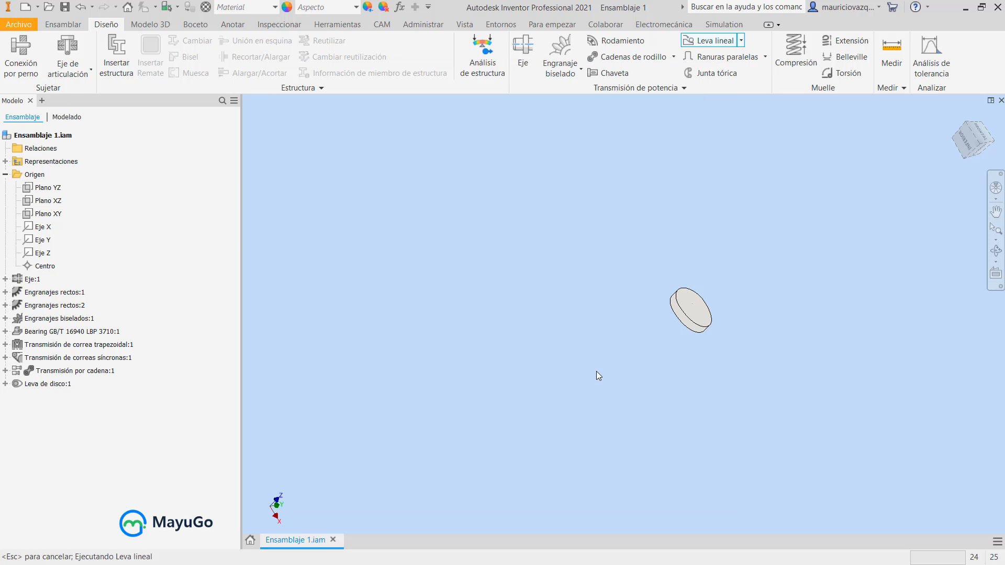
click(545, 295)
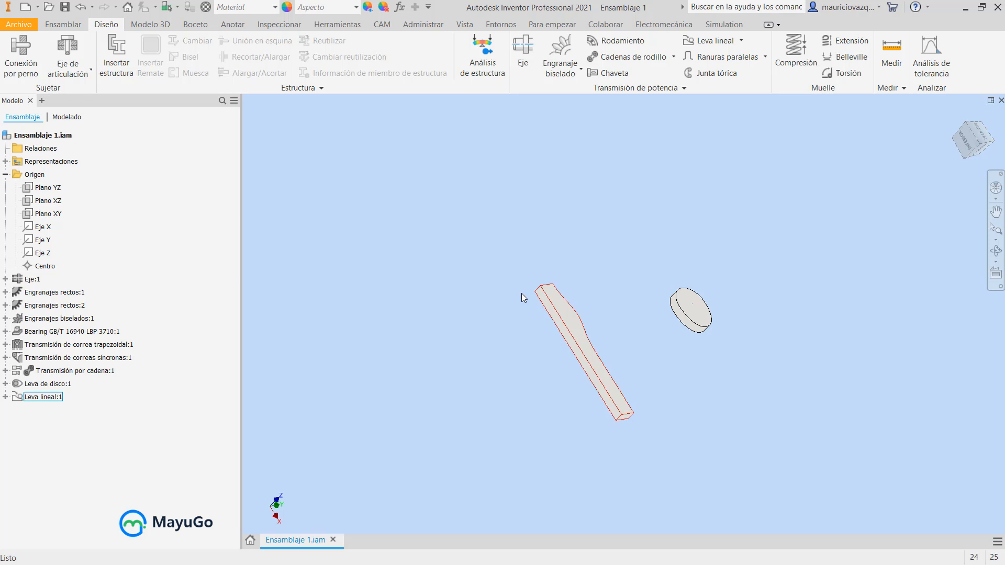
Examine the linear cam's raised profile from the side.
scroll(561, 297, up, 6)
scroll(561, 318, down, 5)
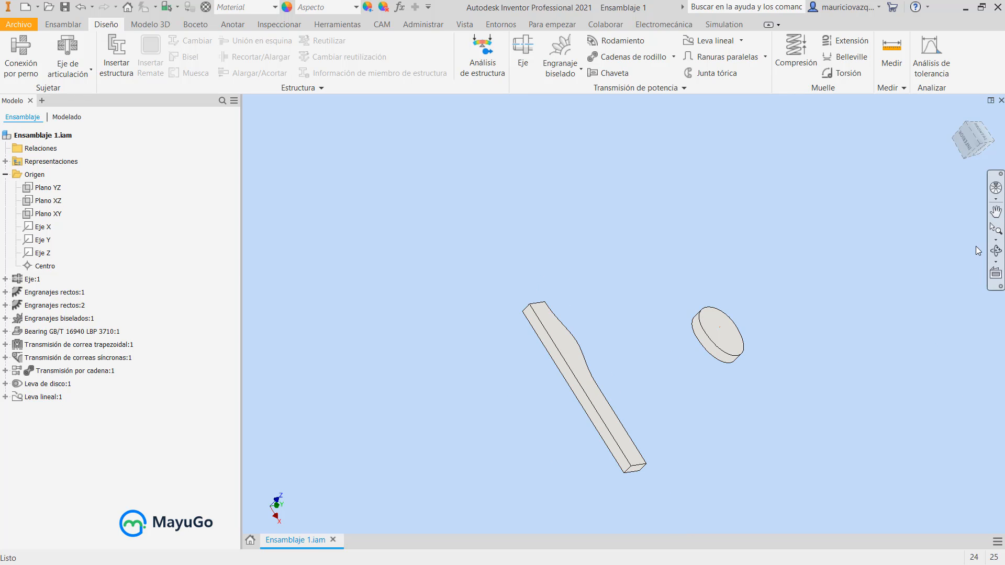
click(996, 251)
drag(724, 352, 445, 158)
scroll(581, 386, up, 4)
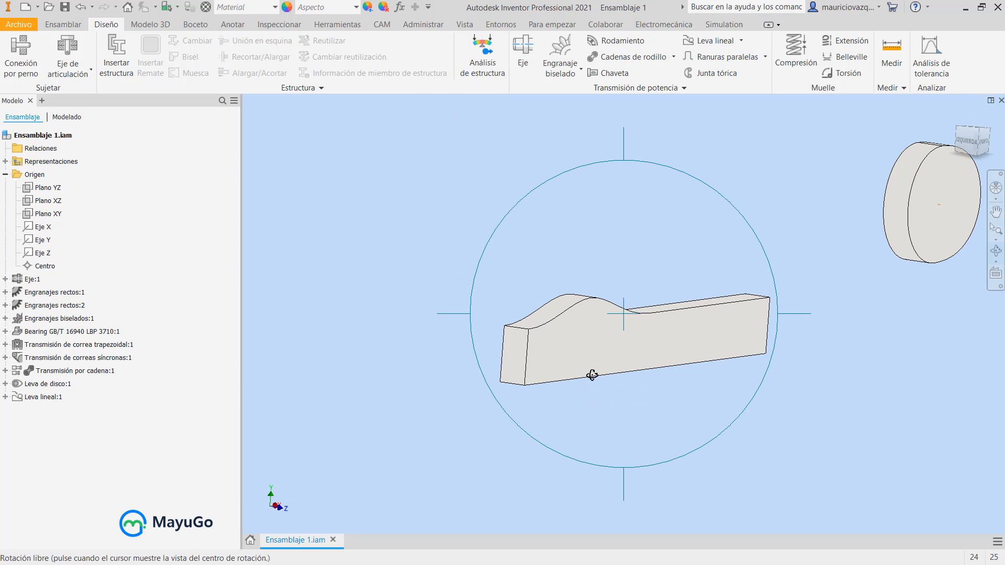
mouse_move(592, 375)
mouse_down()
mouse_move(670, 382)
mouse_move(607, 376)
mouse_up()
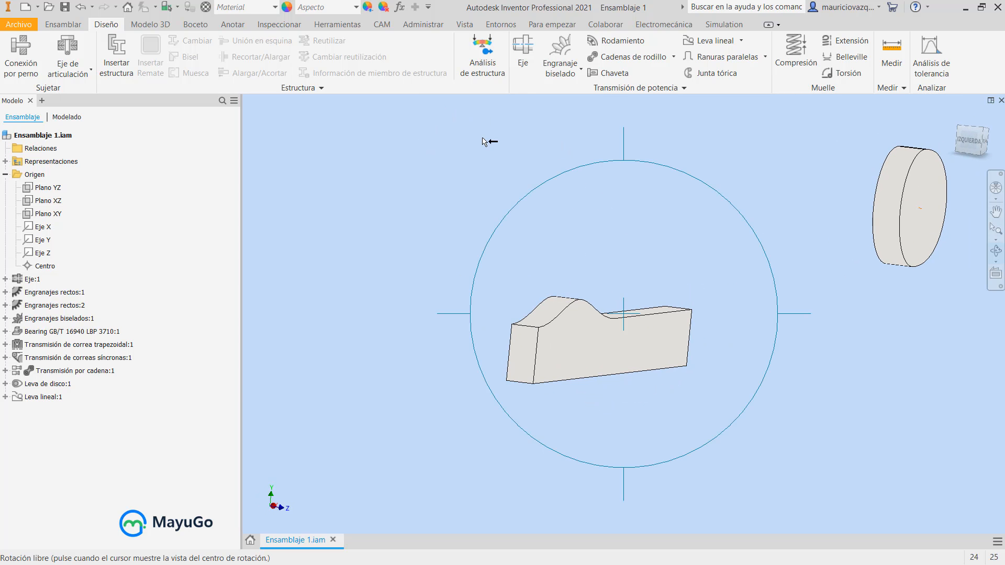
key(Escape)
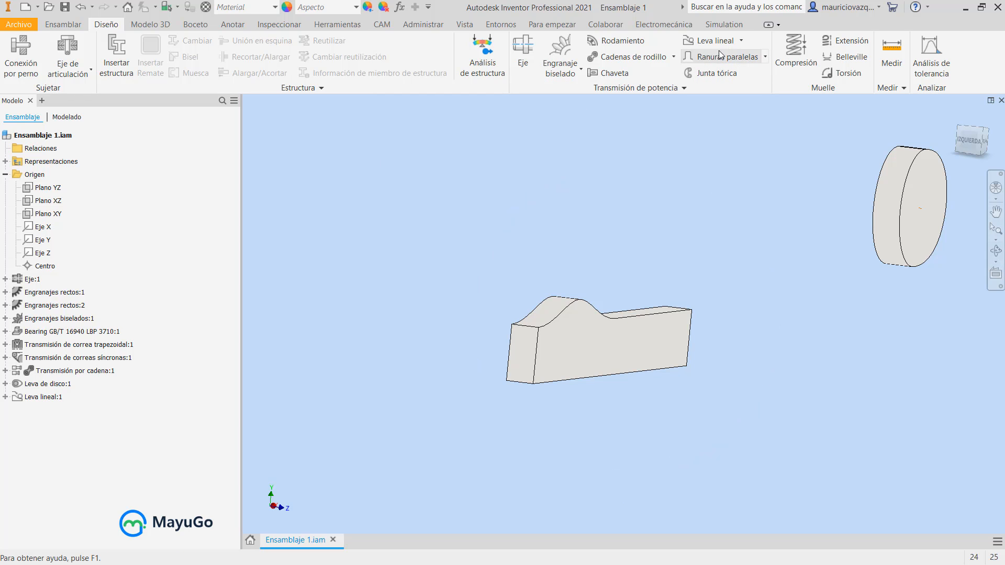
Open the cylindrical cam generator and review its calculation data and cam type options, keeping Componente.
click(741, 41)
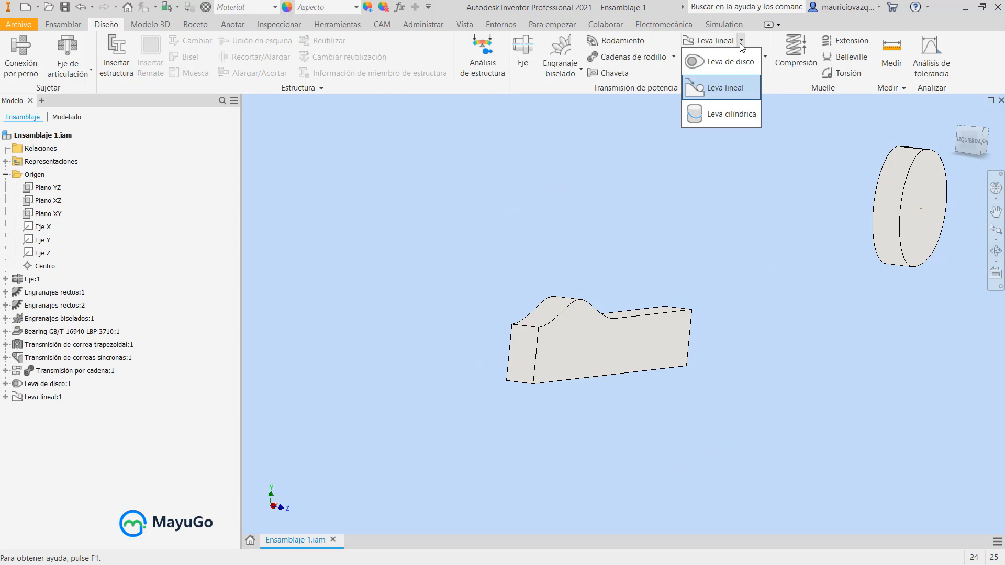
click(741, 115)
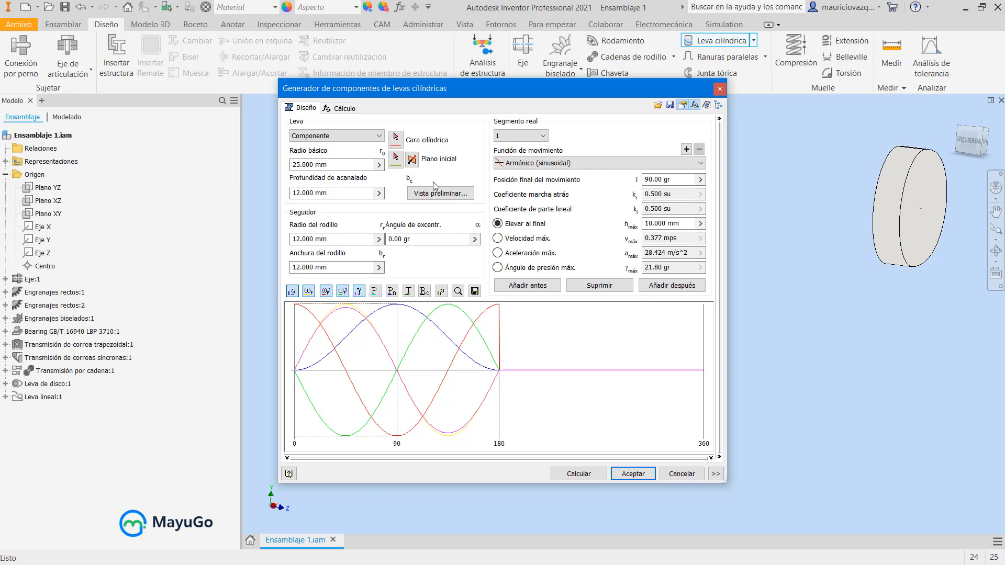
click(345, 108)
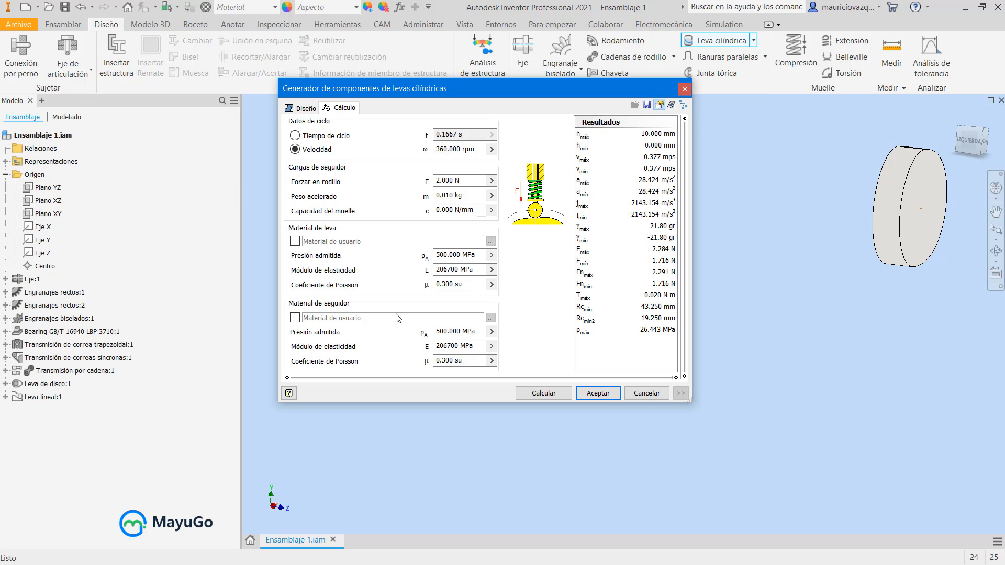
click(308, 108)
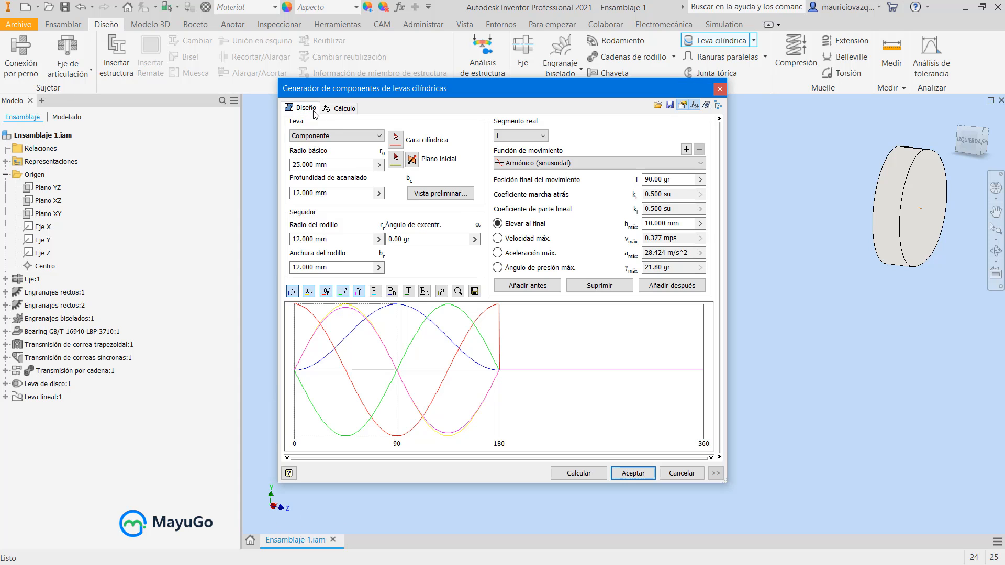
click(364, 136)
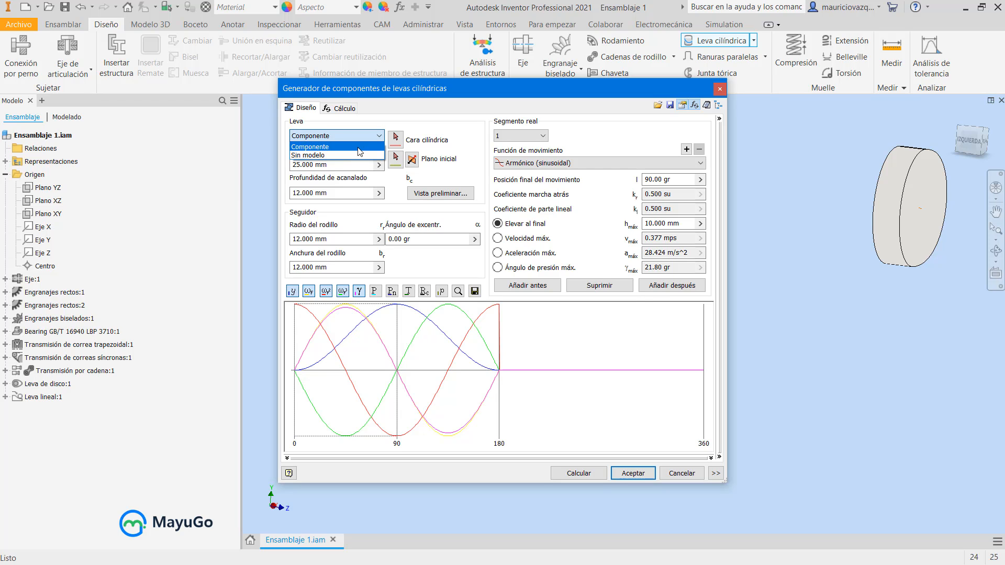
click(359, 147)
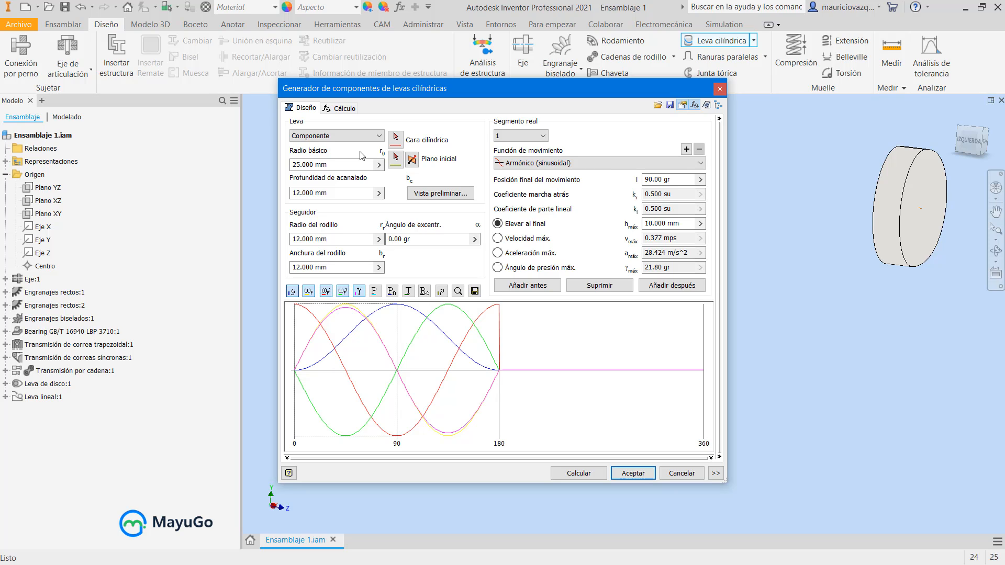
Generate the cylindrical cam with the default values and file name, and place it above the linear cam.
mouse_move(493, 386)
mouse_move(531, 368)
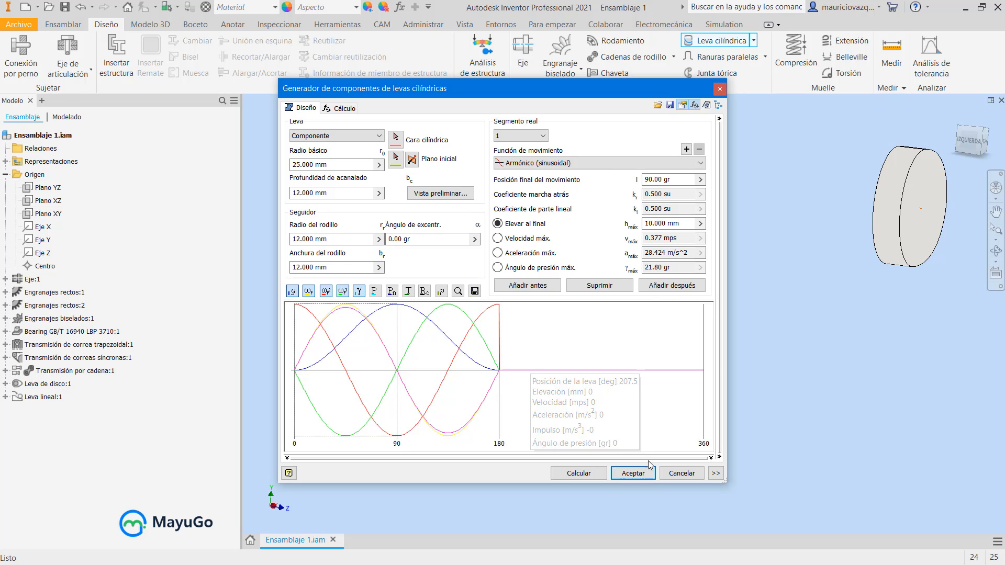
click(645, 477)
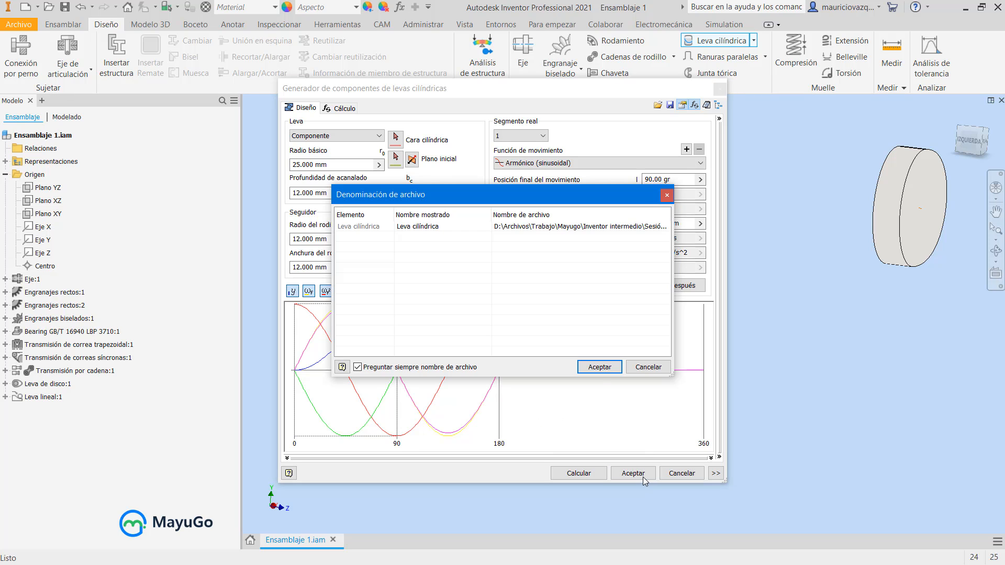
click(599, 367)
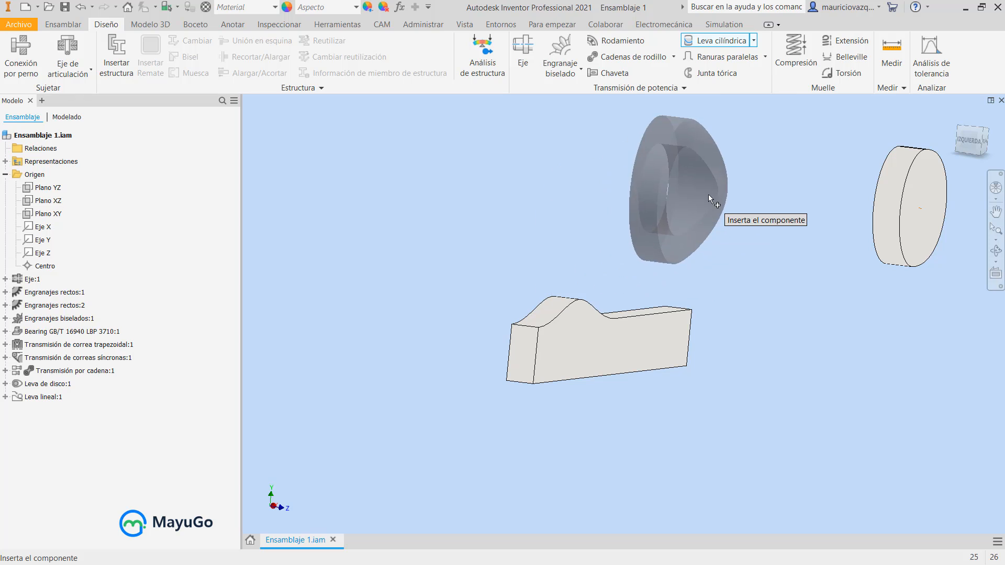
click(709, 193)
Examine the cylindrical cam's shape from several angles and compare it with the linear and disc cams.
scroll(684, 176, down, 4)
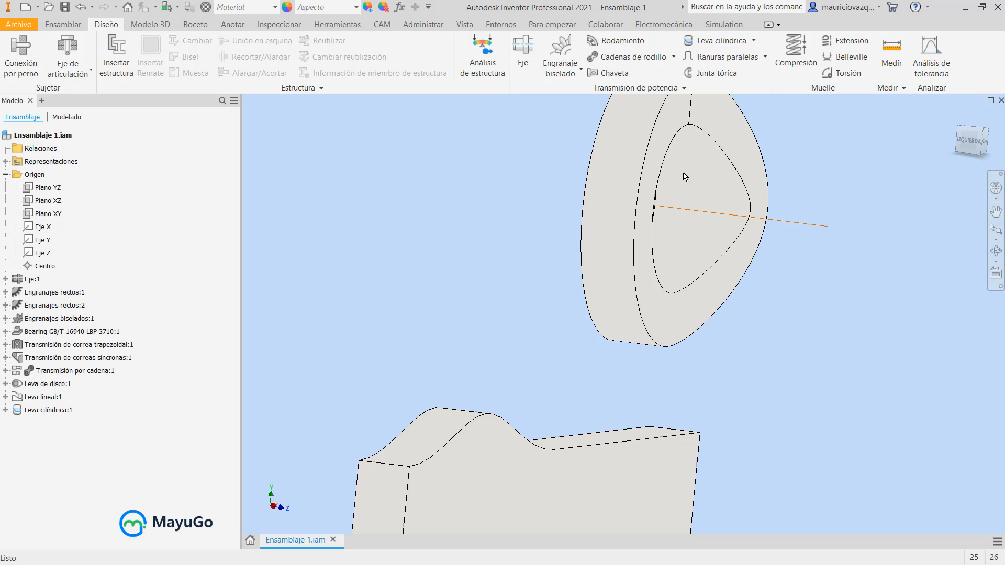
scroll(705, 181, up, 3)
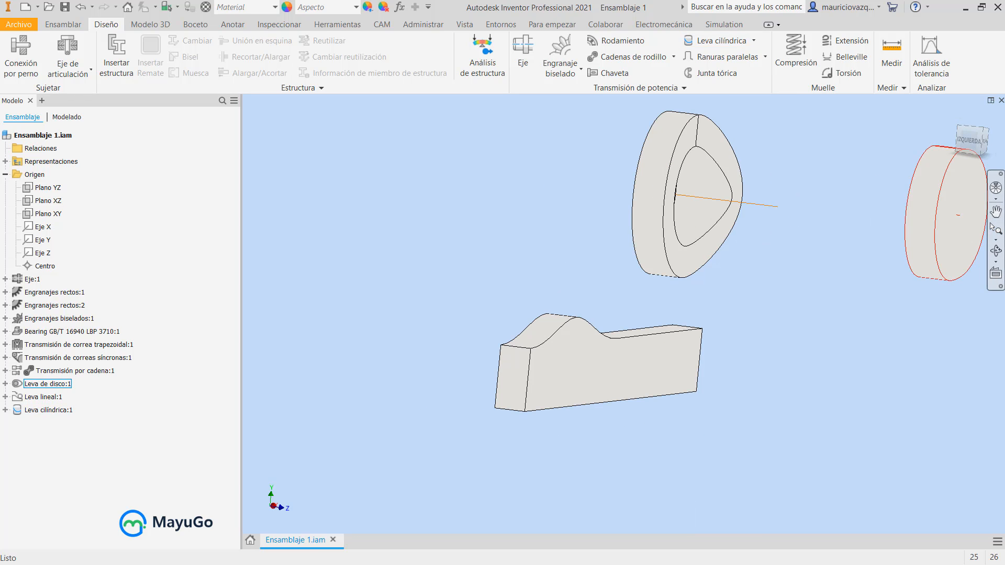
click(996, 252)
drag(692, 247, 630, 328)
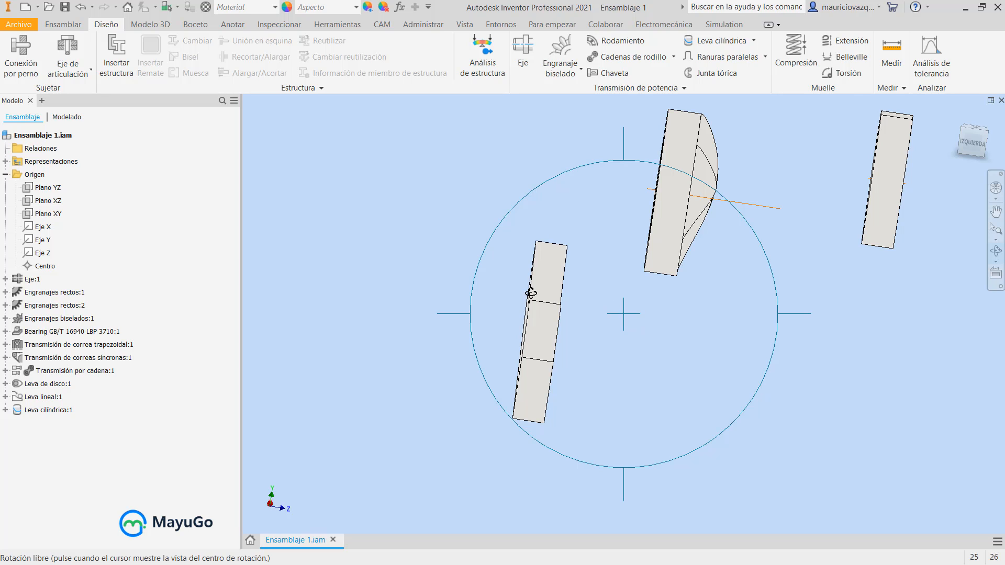
drag(530, 291, 622, 346)
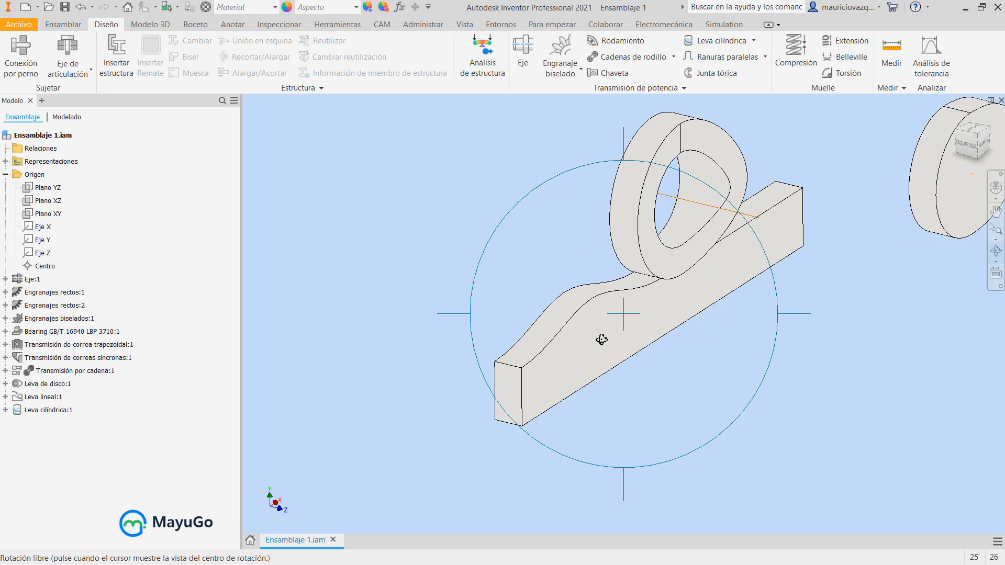
drag(685, 352, 553, 358)
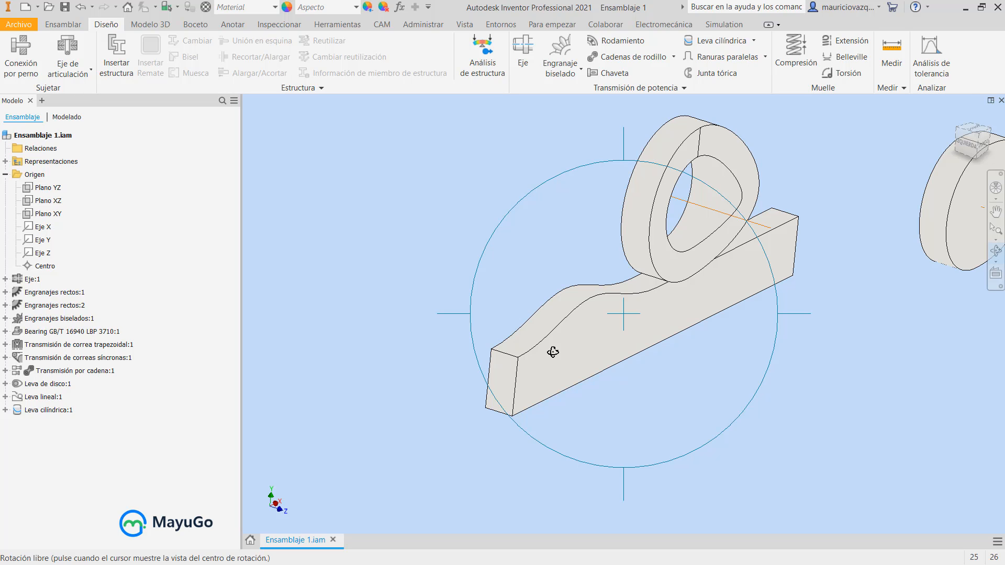
drag(617, 354, 607, 362)
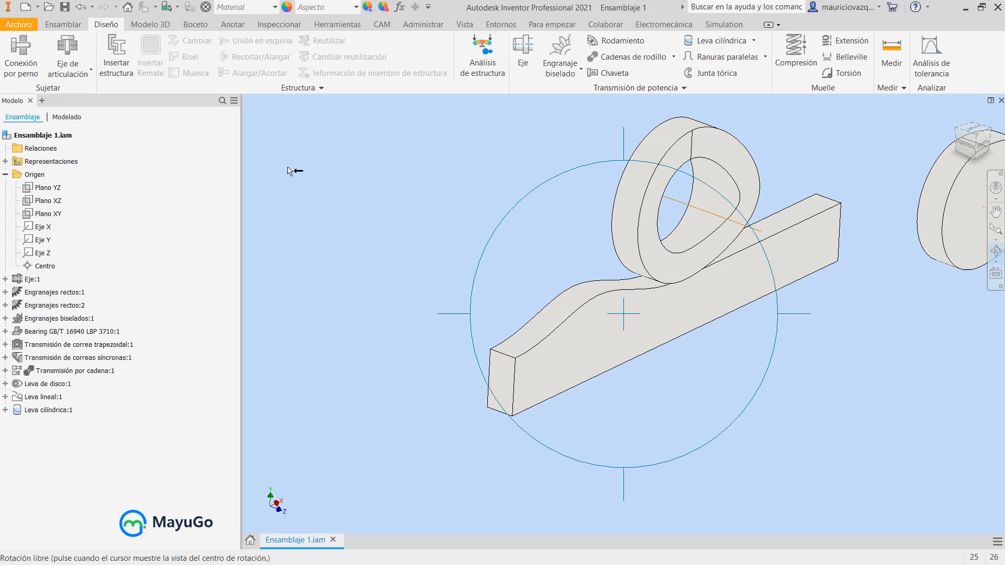
key(Escape)
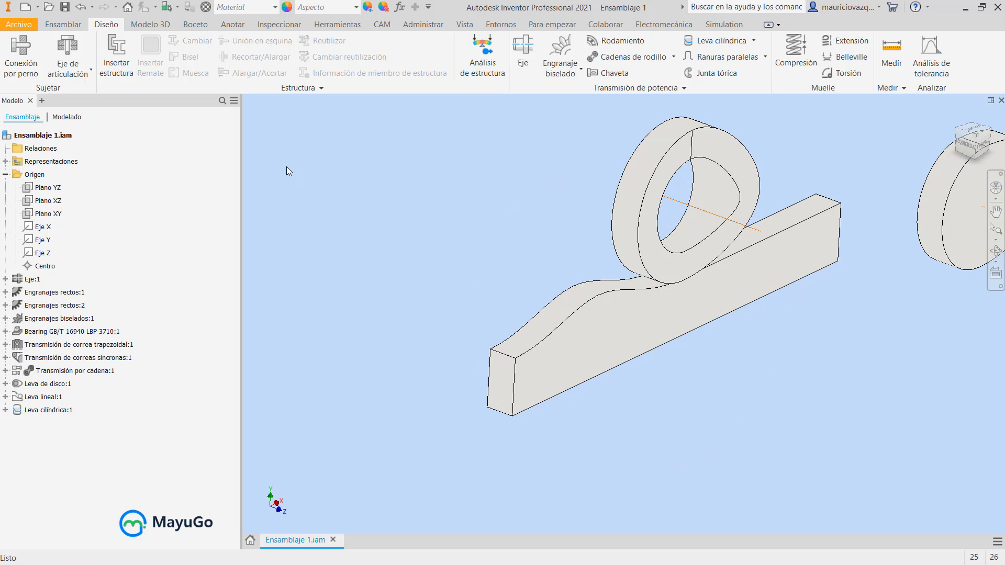
Open the parallel spline connection generator and review its spline types, sizes and shaft options, keeping ISO 14 - Serie ligera and Crear nuevo.
click(764, 61)
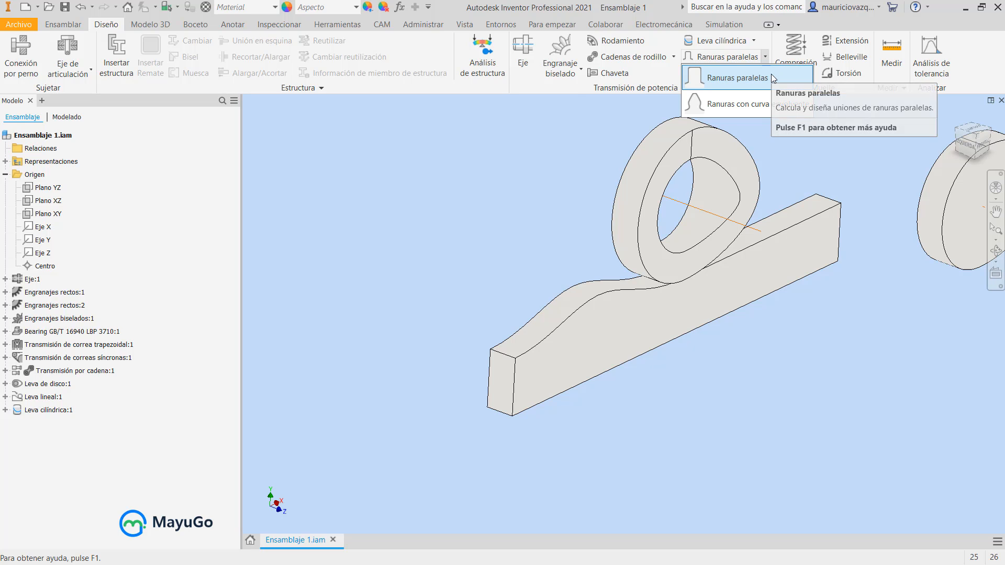
click(771, 74)
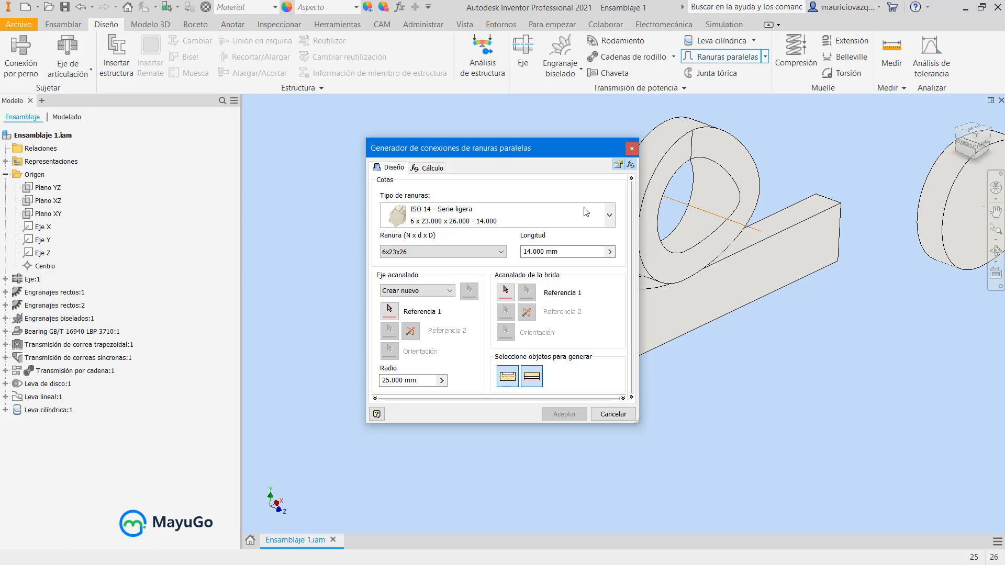
click(501, 216)
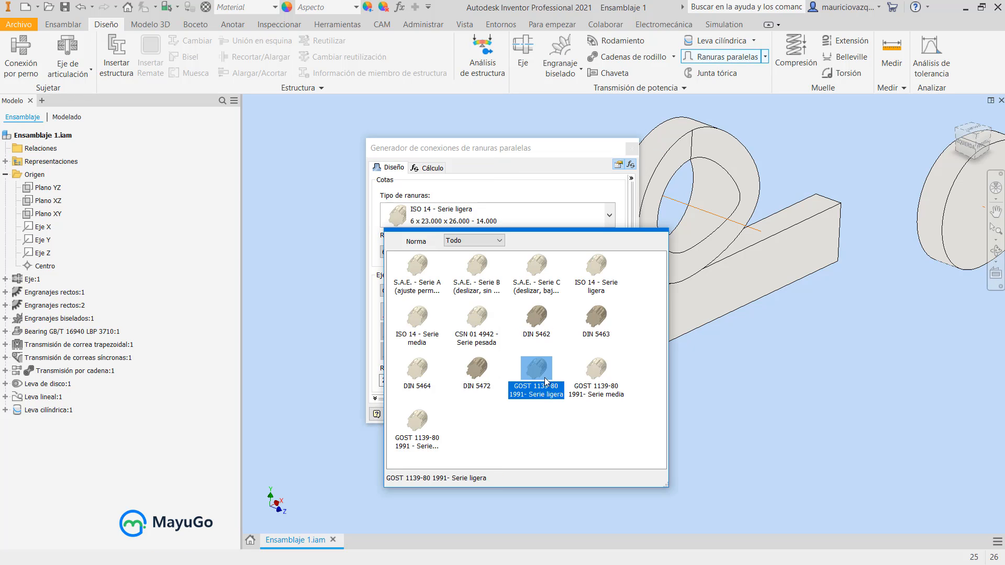
click(529, 325)
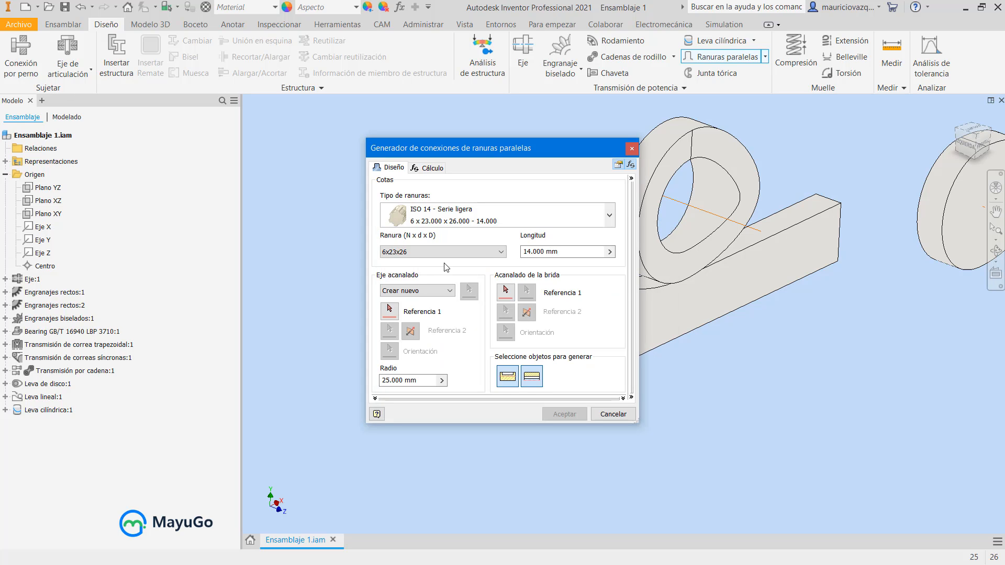
click(464, 252)
click(465, 251)
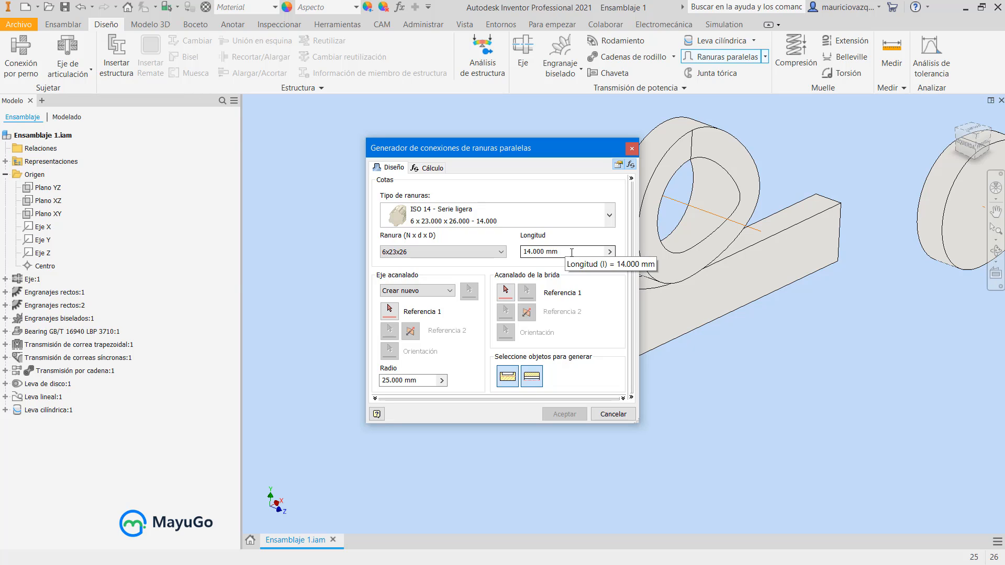
click(427, 292)
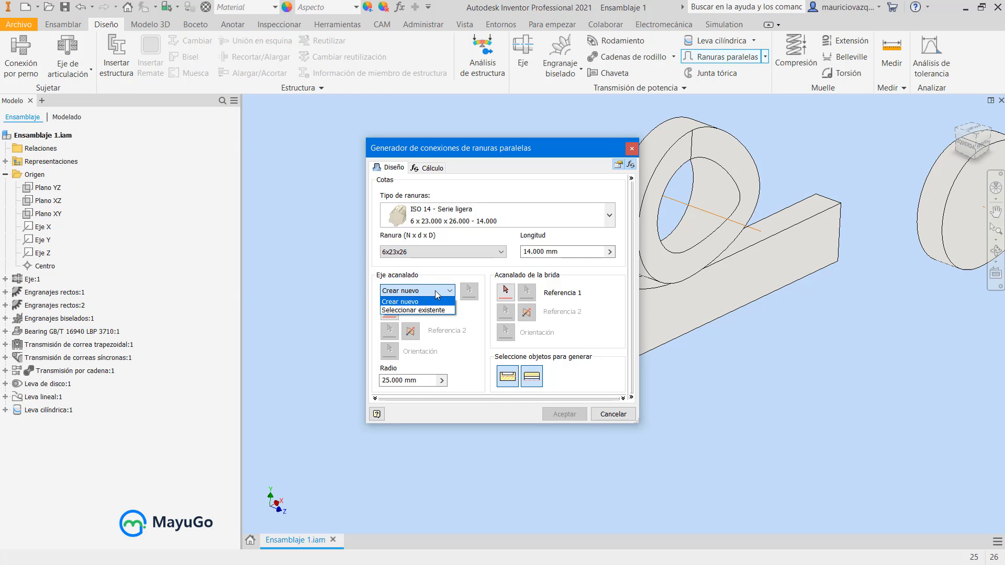
click(435, 291)
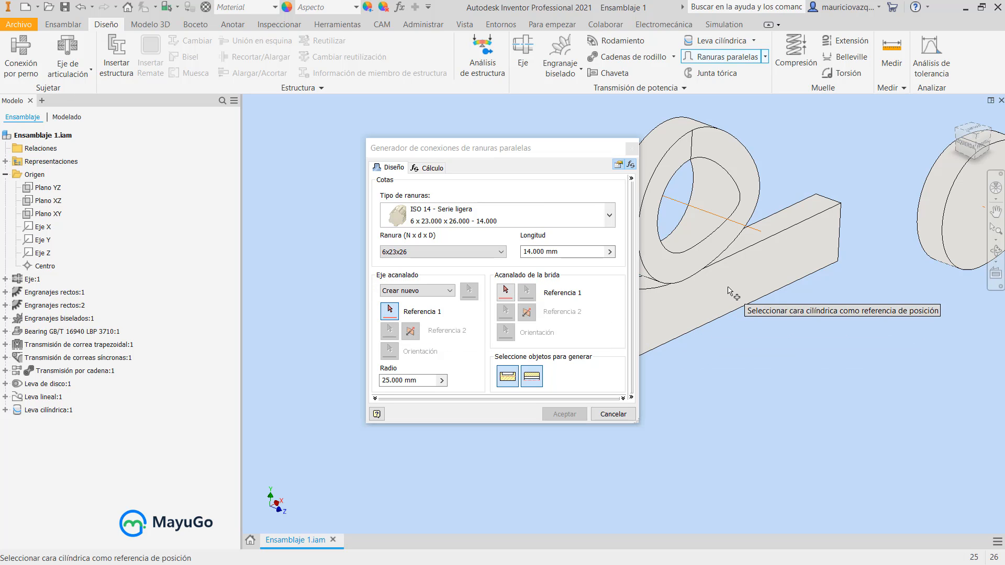
Position the shaft spline with the cylindrical cam's outer face as Referencia 1 and Plano YZ as Referencia 2.
click(708, 253)
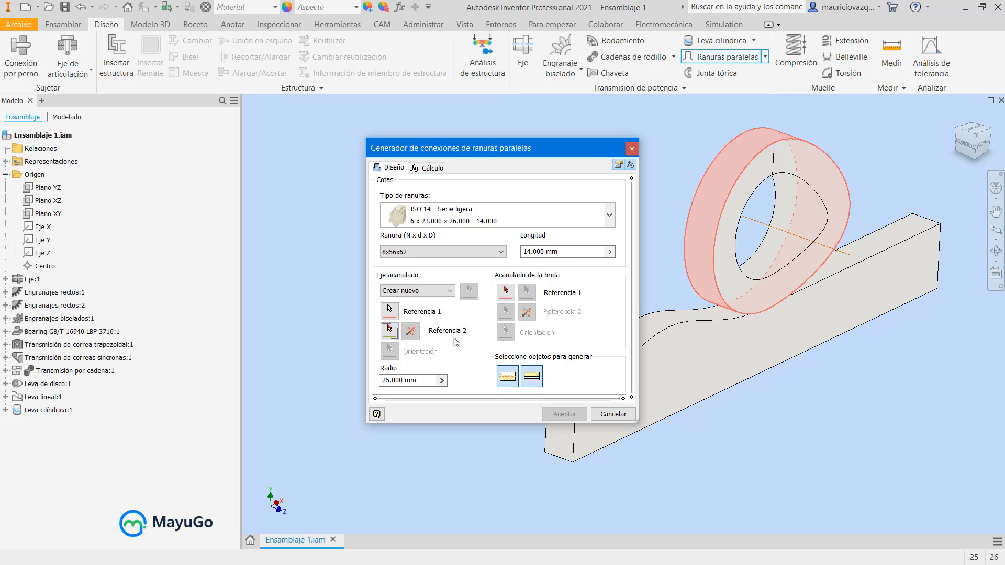
click(390, 330)
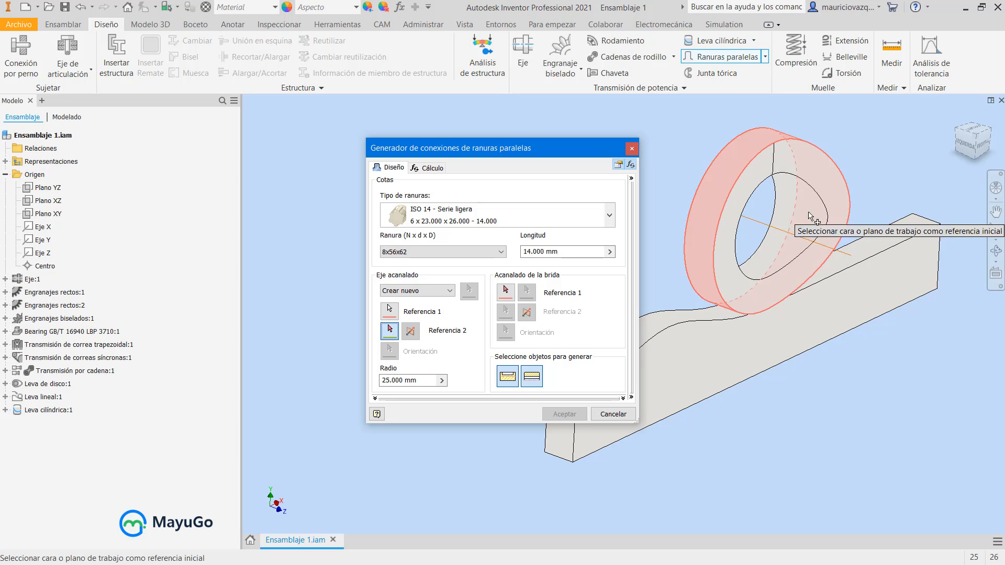
click(773, 231)
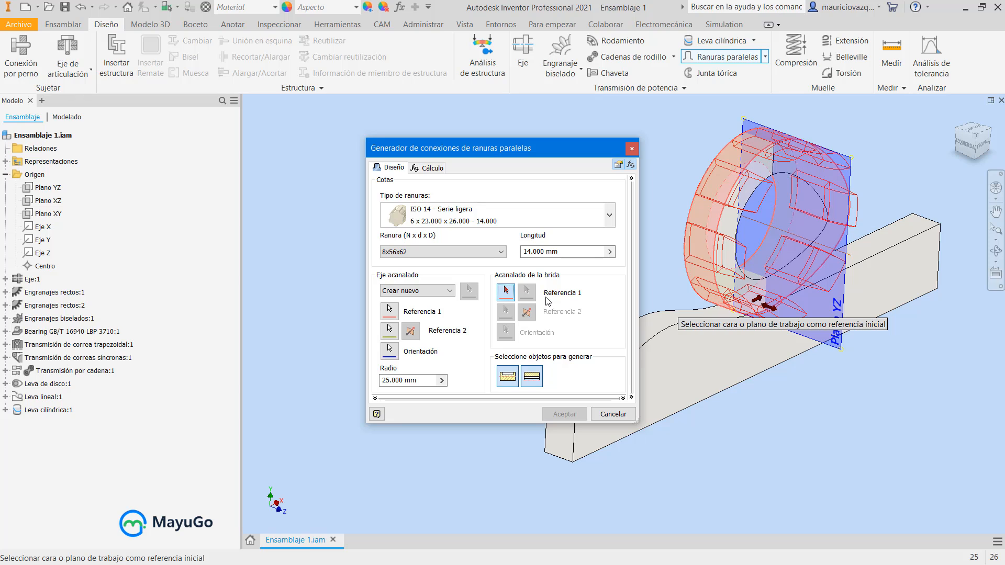
Try to position the hub spline on the linear cam's side face and look for a centre point or edge for Referencia 2.
click(704, 348)
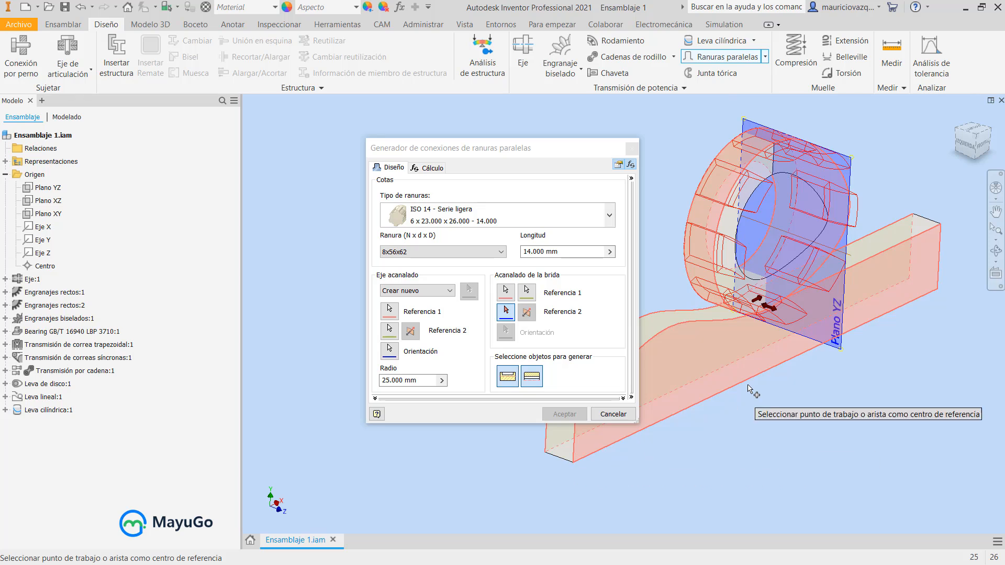
scroll(754, 401, up, 5)
scroll(759, 346, down, 5)
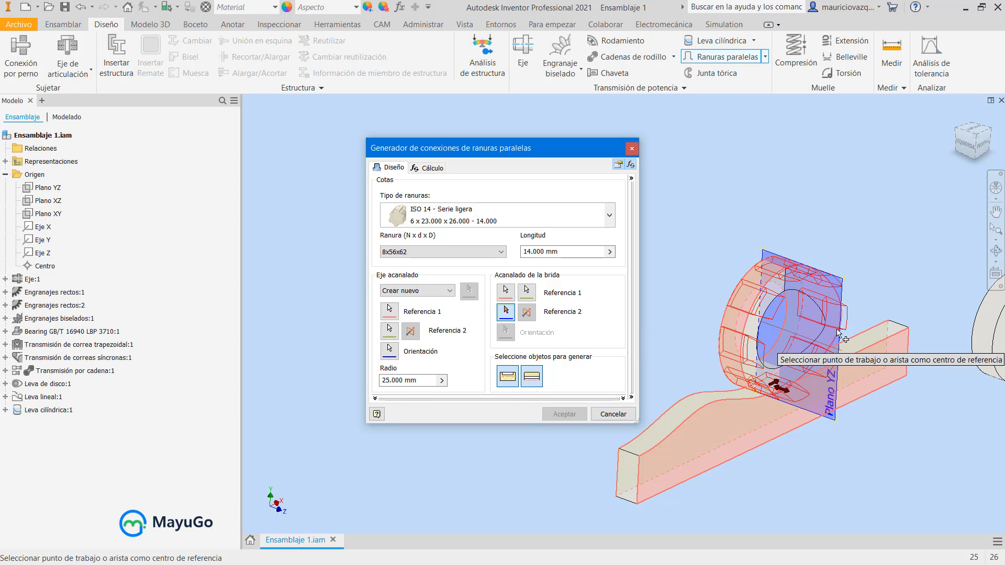
click(996, 250)
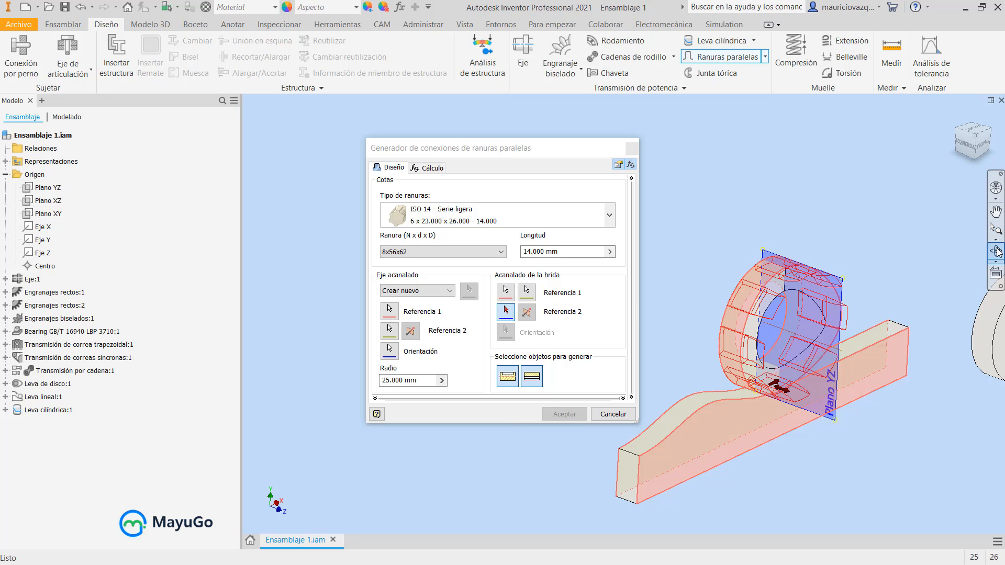
drag(701, 353, 753, 377)
scroll(753, 377, down, 3)
click(886, 207)
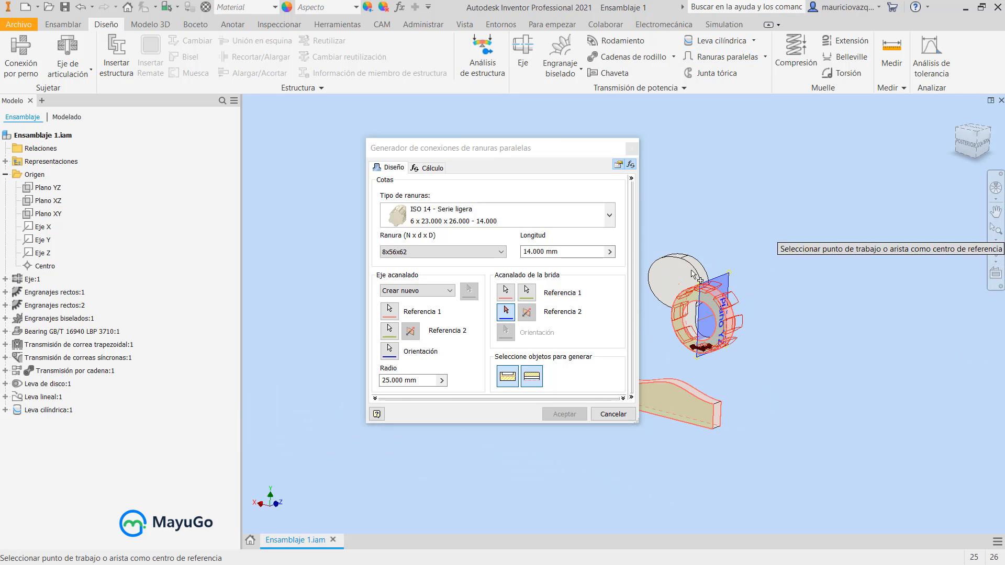
scroll(691, 330, up, 5)
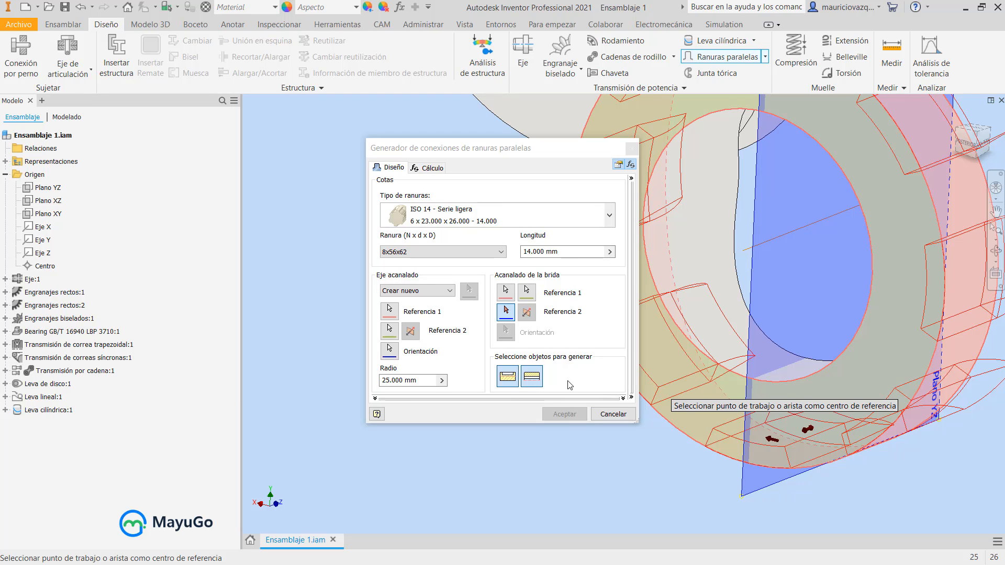
Exclude the hub spline from the objects to generate and create only the shaft spline on the cylindrical cam.
click(508, 377)
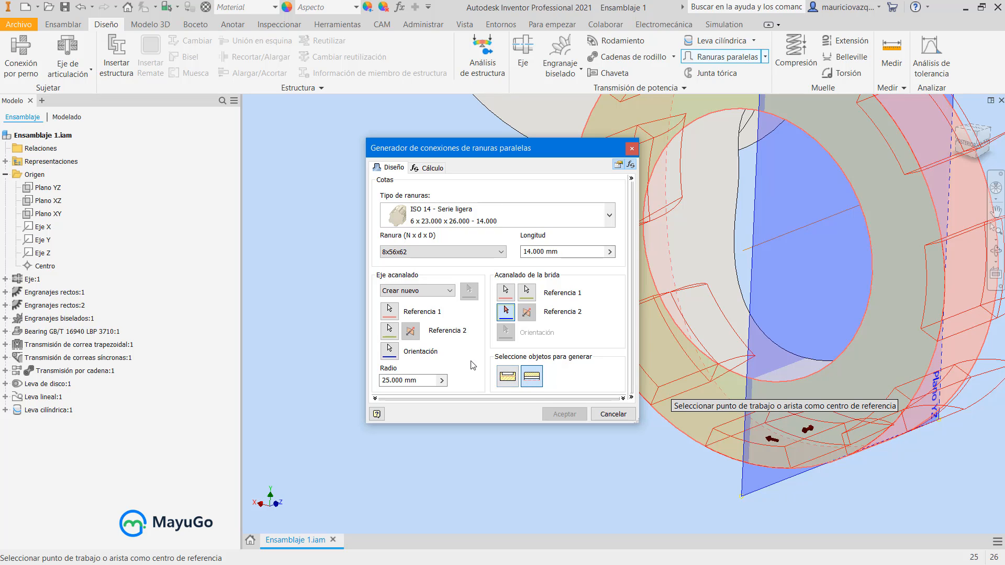
click(511, 385)
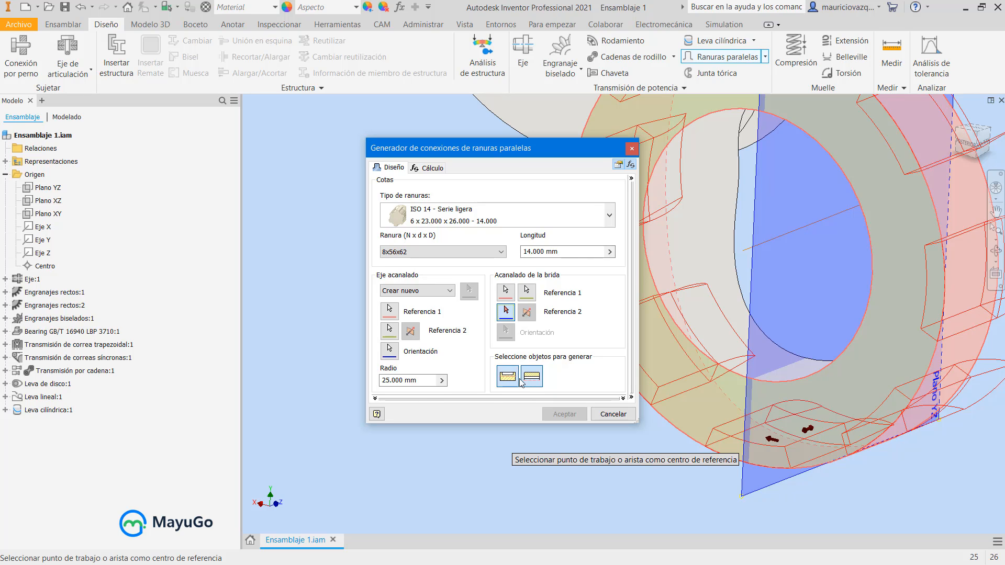
click(540, 379)
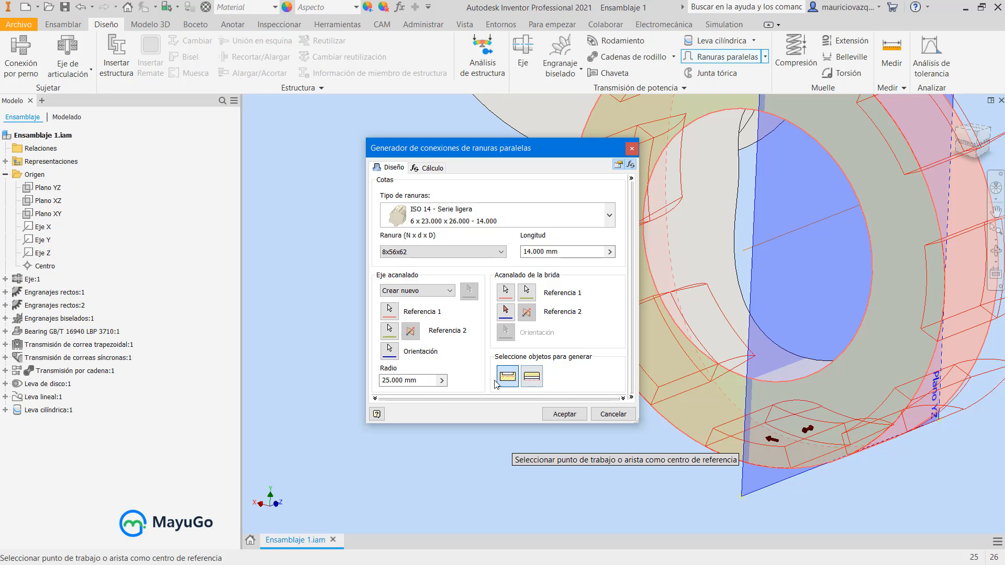
click(561, 412)
click(601, 370)
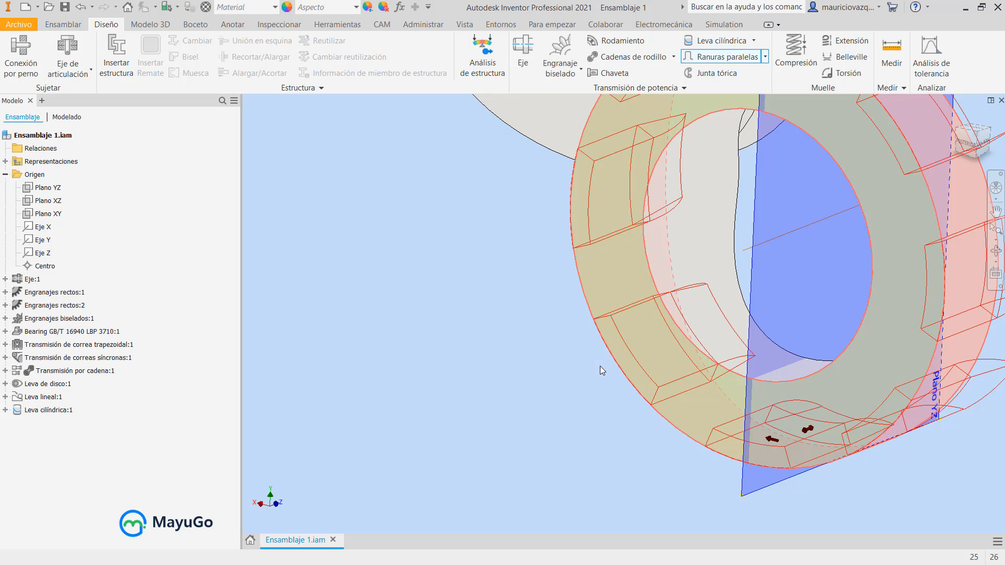
Examine the splined cylindrical cam from the back and side and identify the spline connection in the model tree.
scroll(740, 365, down, 4)
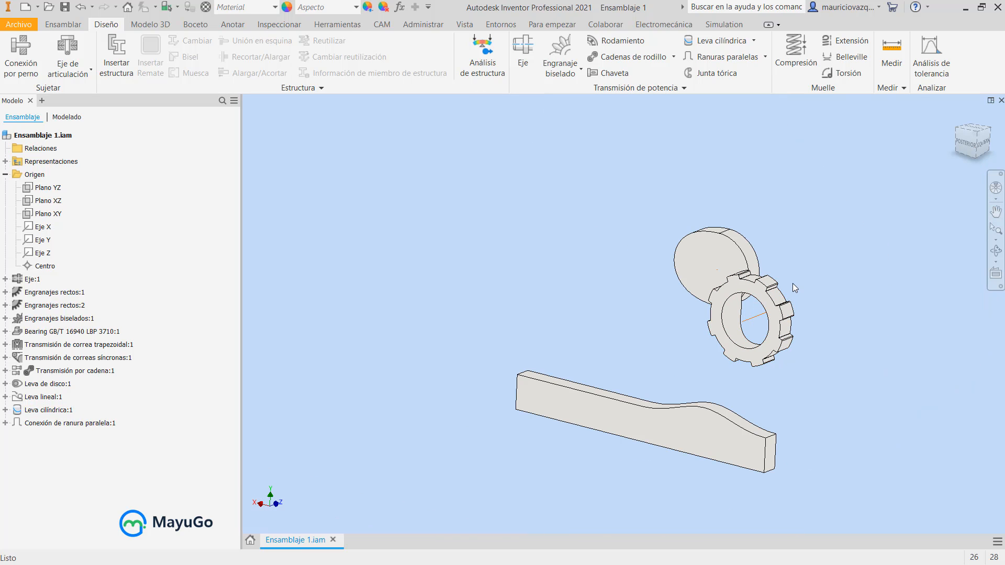
scroll(793, 283, up, 1)
scroll(715, 311, down, 2)
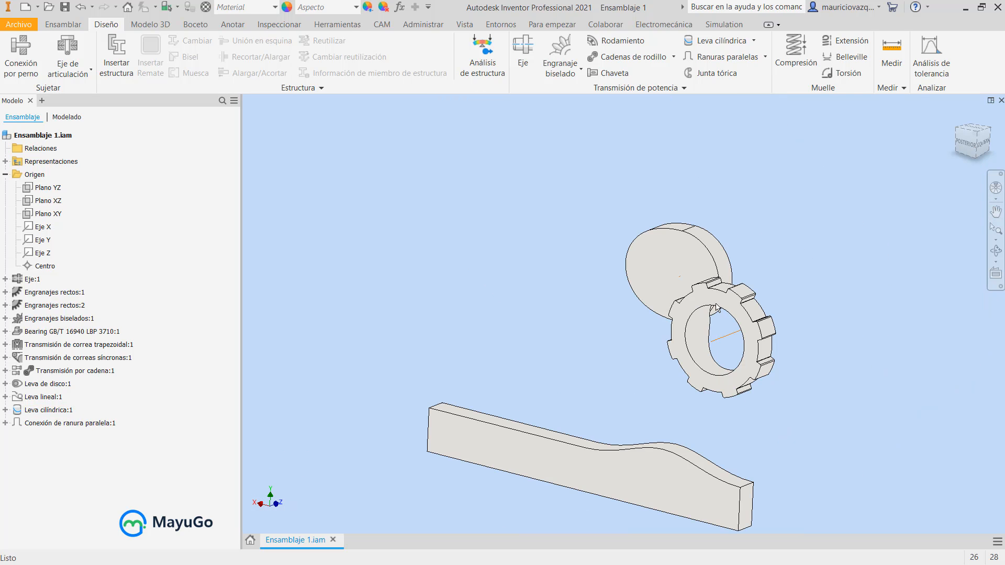
click(74, 423)
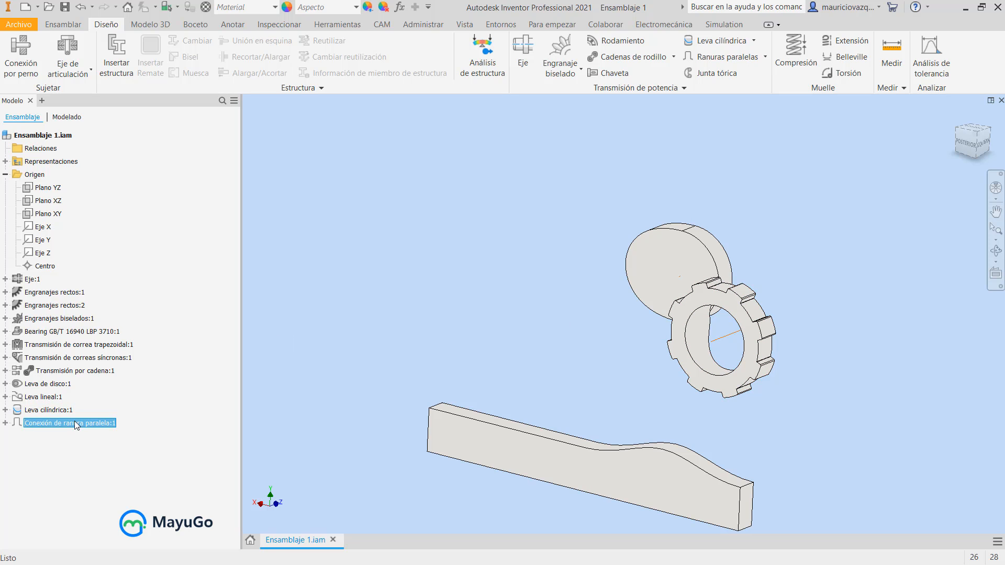
click(996, 252)
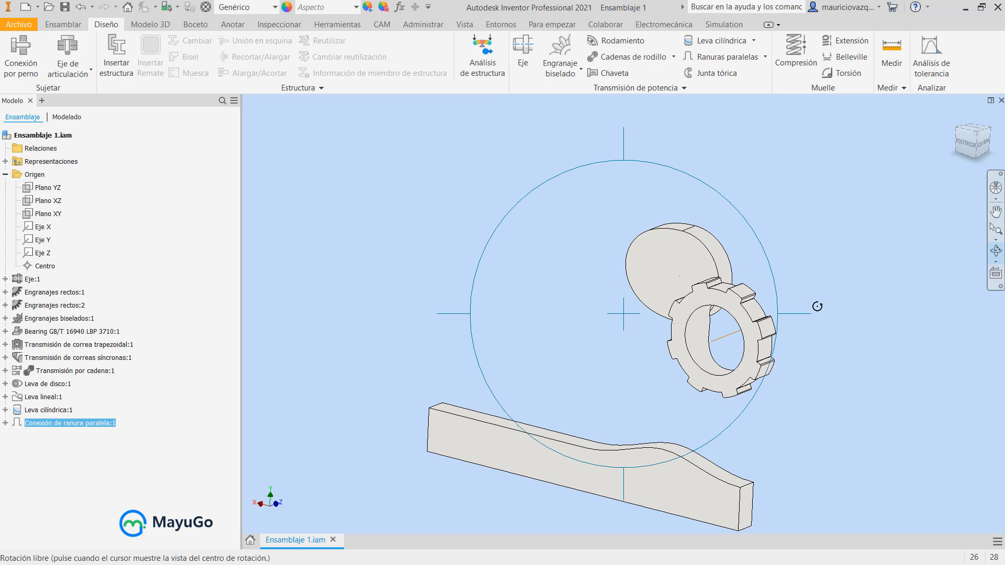
drag(642, 375, 440, 384)
key(Escape)
click(632, 345)
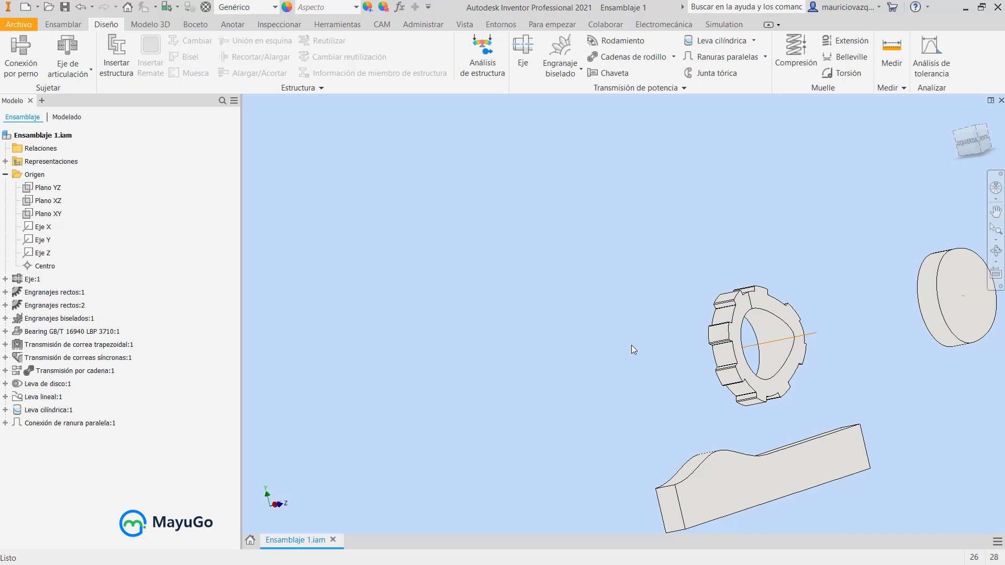
click(996, 254)
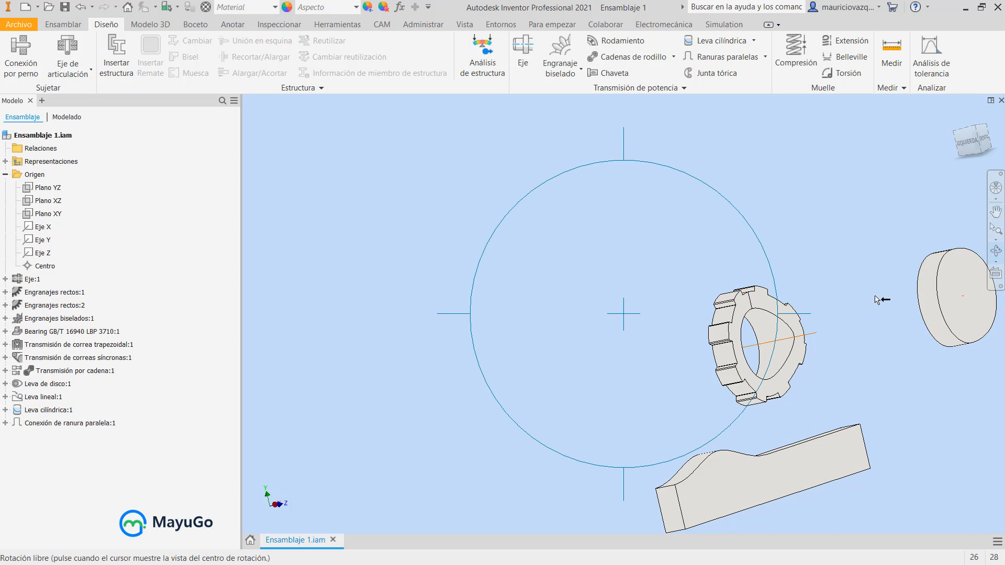
drag(759, 321, 725, 286)
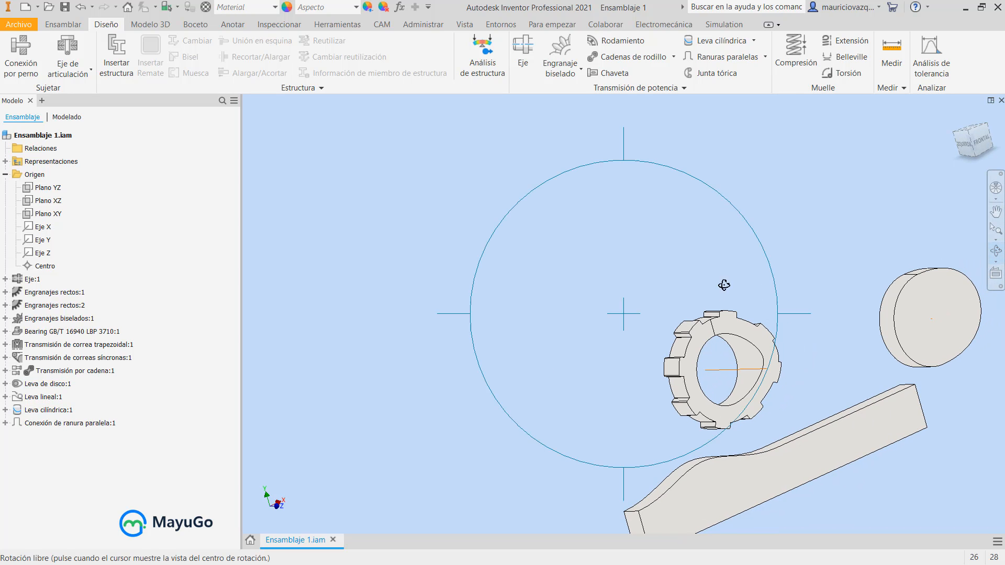
click(766, 57)
click(754, 41)
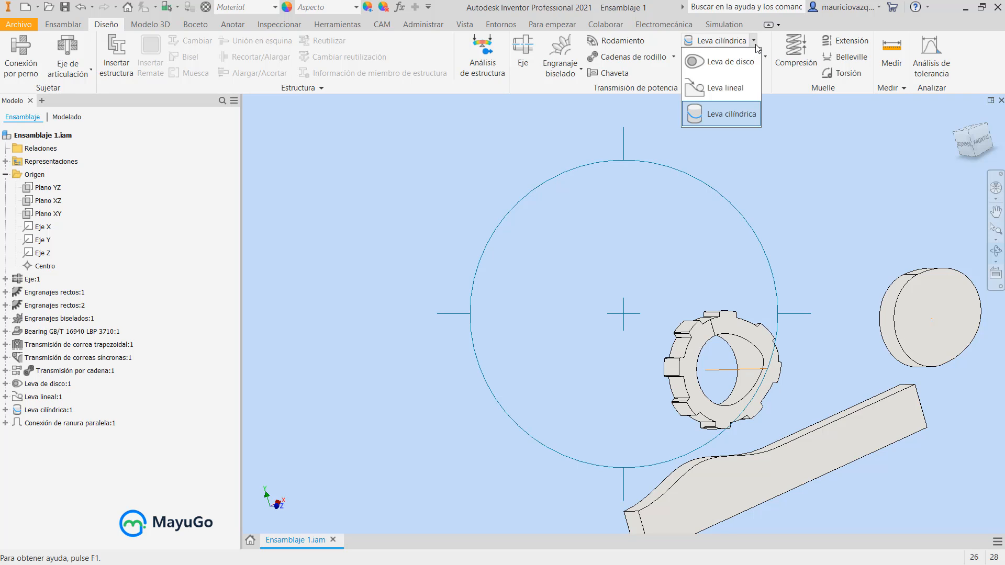
click(799, 203)
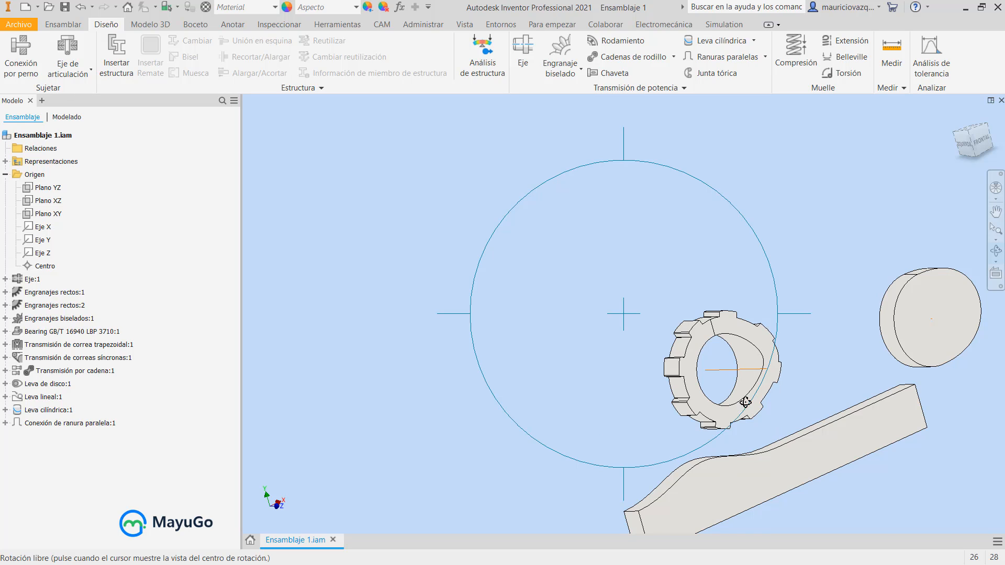
Examine the spline grooves and teeth around the cylindrical cam up close from several angles.
scroll(739, 360, down, 3)
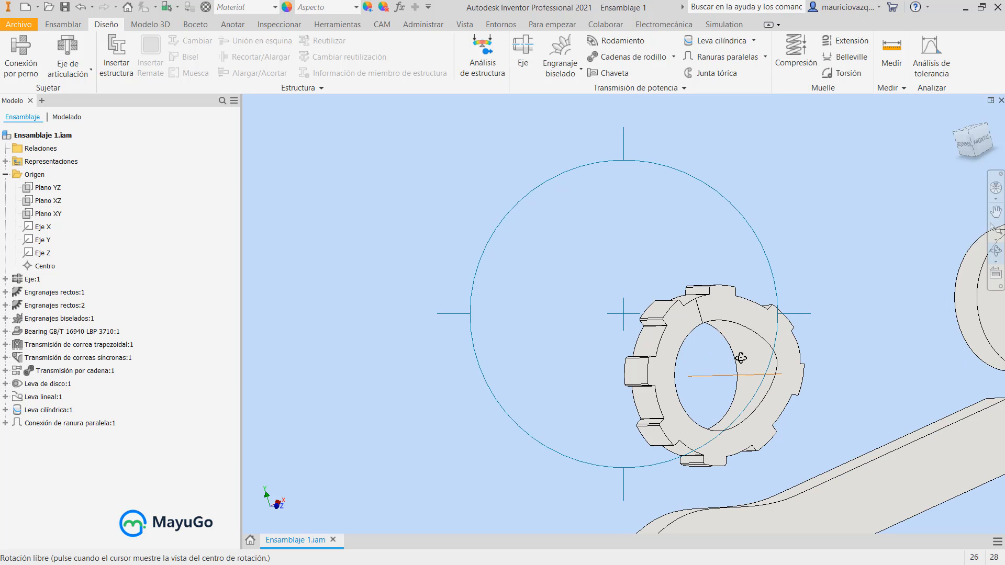
scroll(718, 313, down, 4)
scroll(717, 313, up, 4)
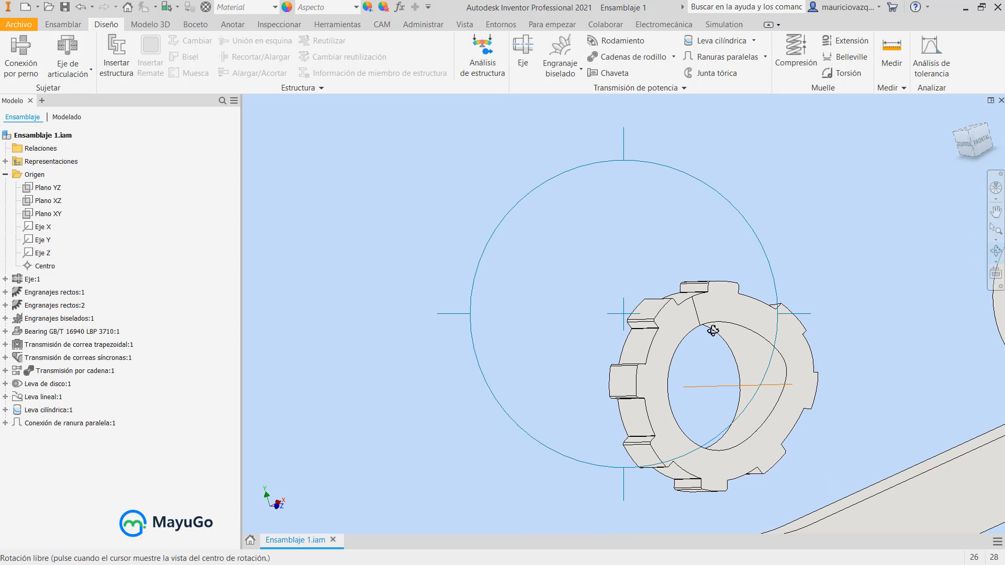
drag(714, 332, 636, 417)
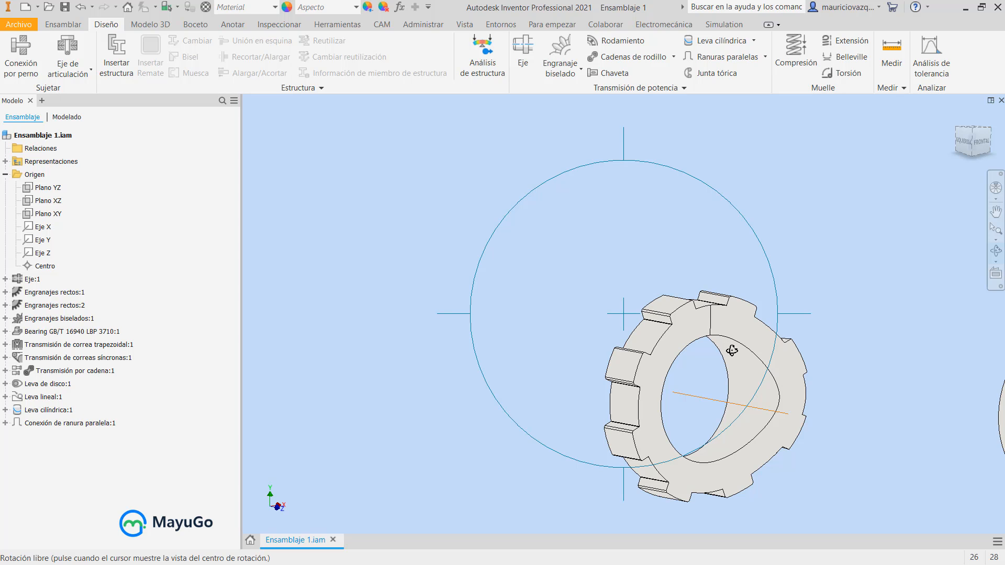
drag(689, 377, 501, 368)
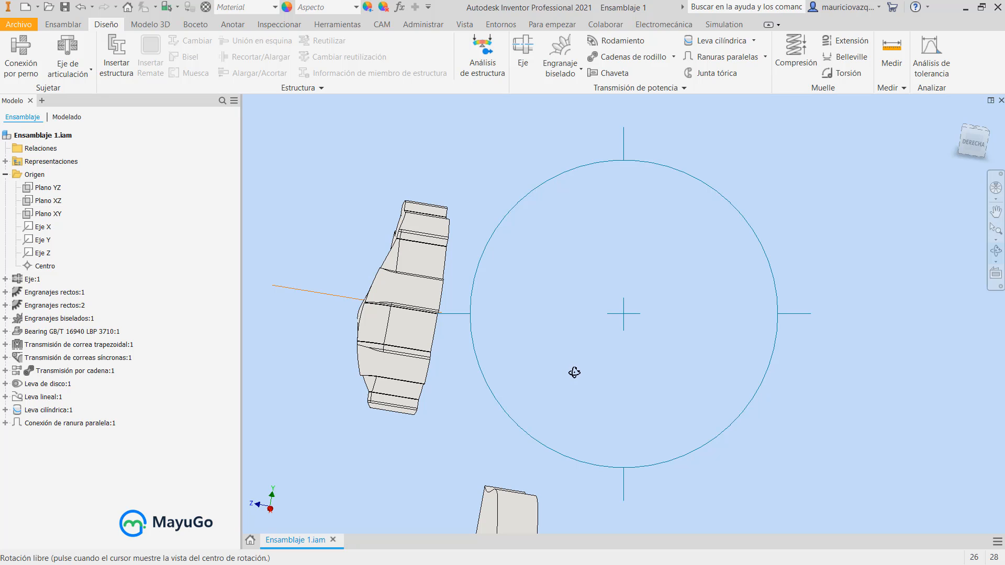
drag(578, 370, 496, 374)
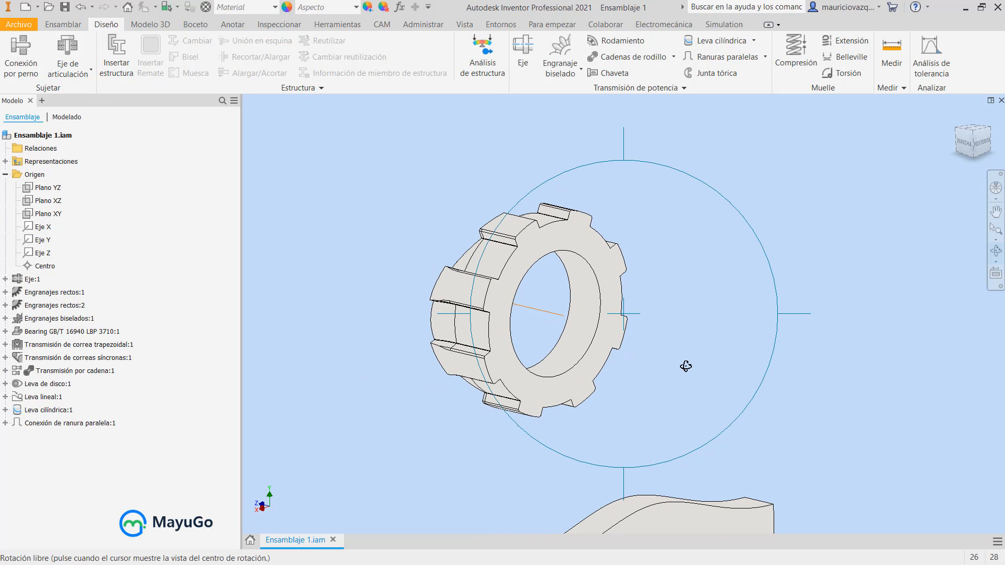
drag(684, 366, 388, 411)
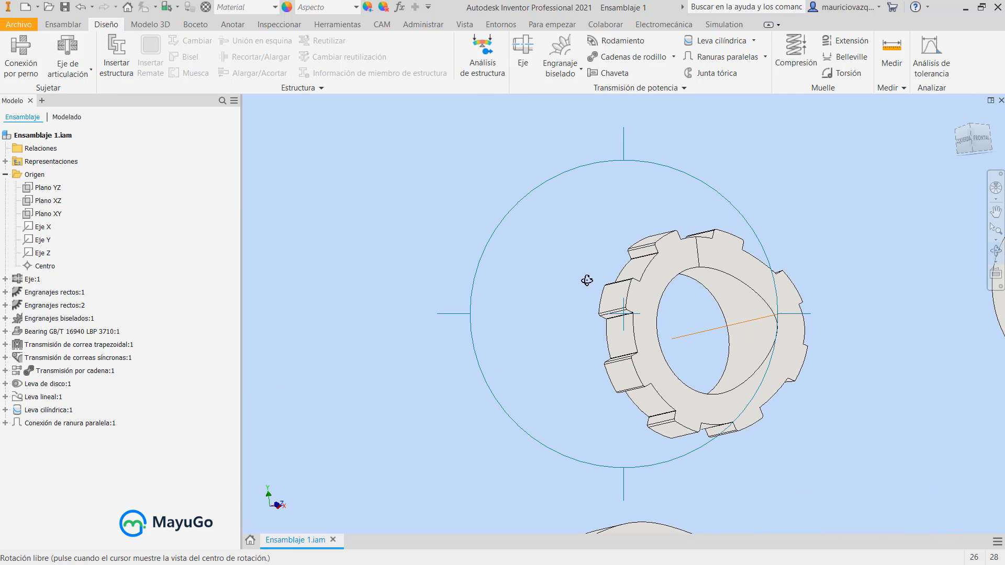
drag(587, 281, 581, 380)
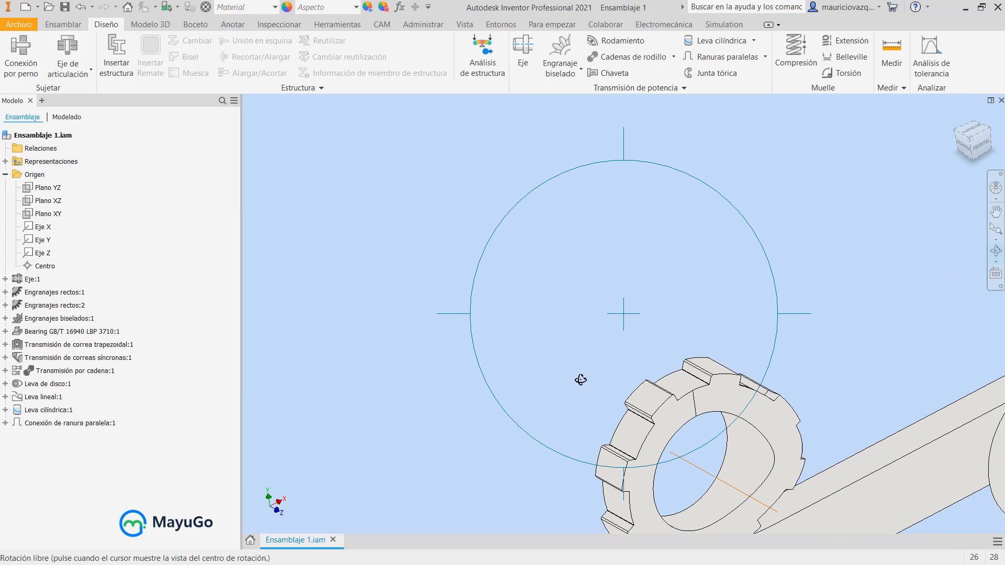
Start an involute spline connection with the Ranuras con curva envolvente generator and review the available spline types.
key(F4)
drag(731, 346, 734, 328)
scroll(734, 325, down, 3)
scroll(725, 351, down, 3)
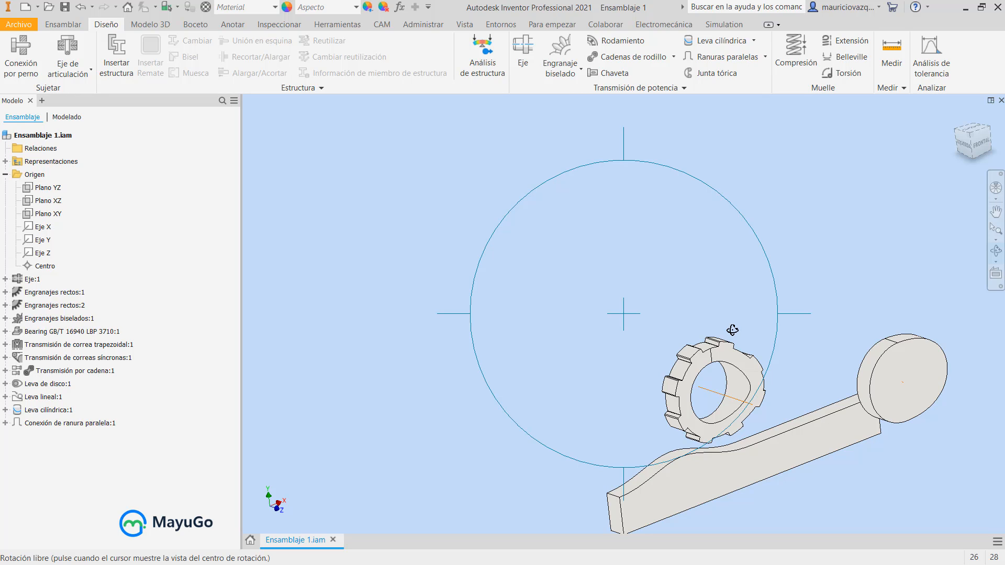
key(Escape)
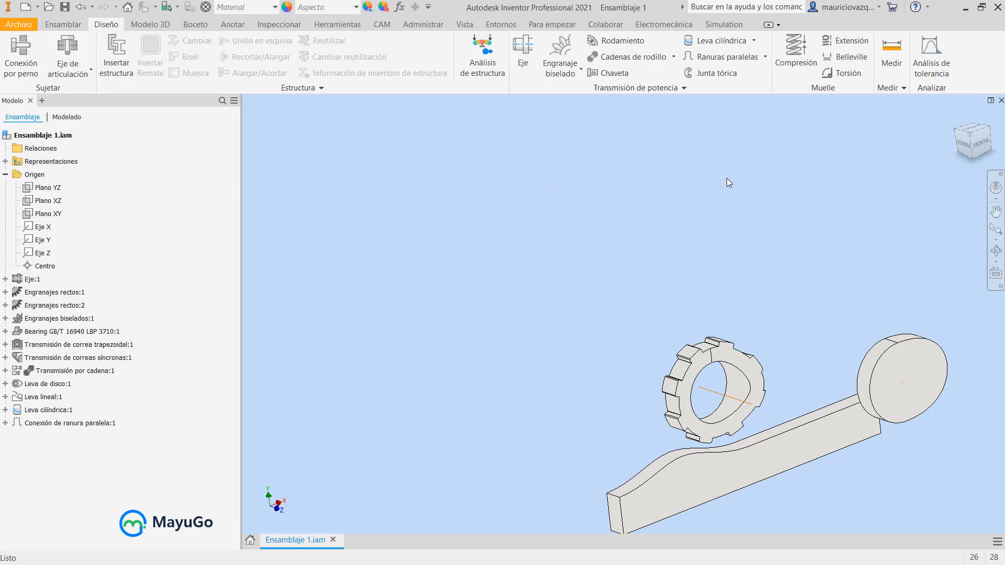
click(765, 57)
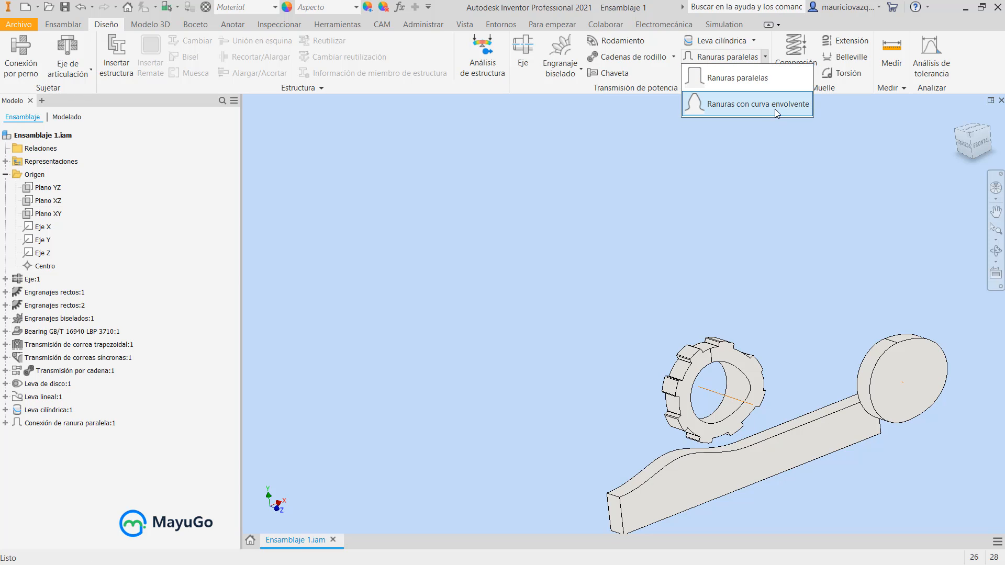
click(774, 111)
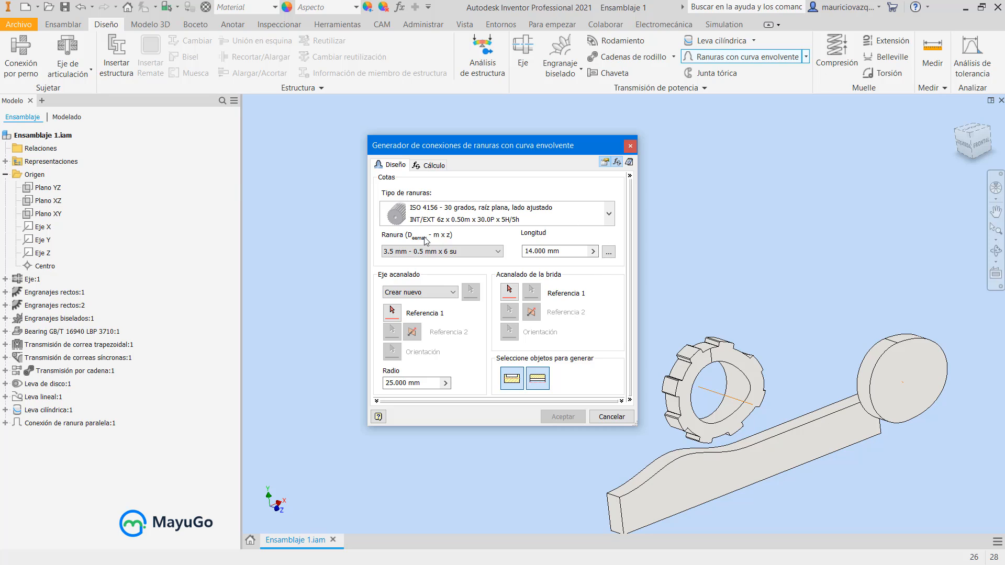
click(452, 220)
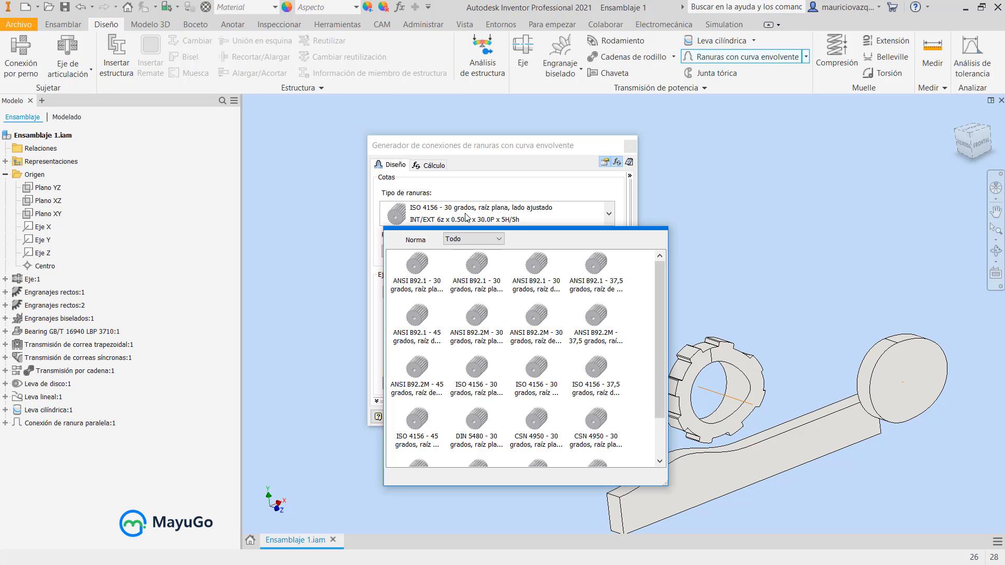
click(577, 222)
Set the cylindrical cam's outer cylindrical face and flat side face as the shaft spline's references.
click(392, 313)
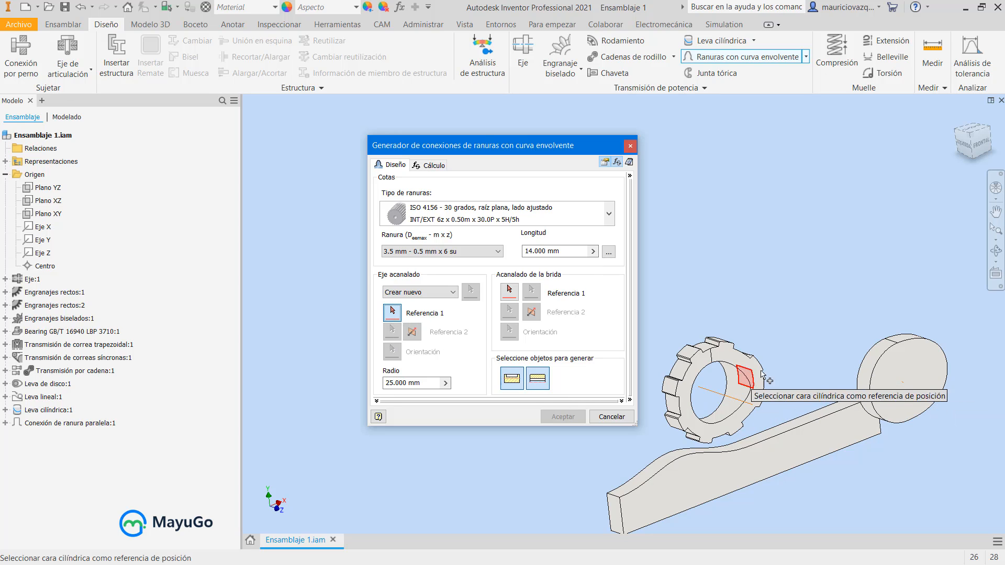
click(761, 401)
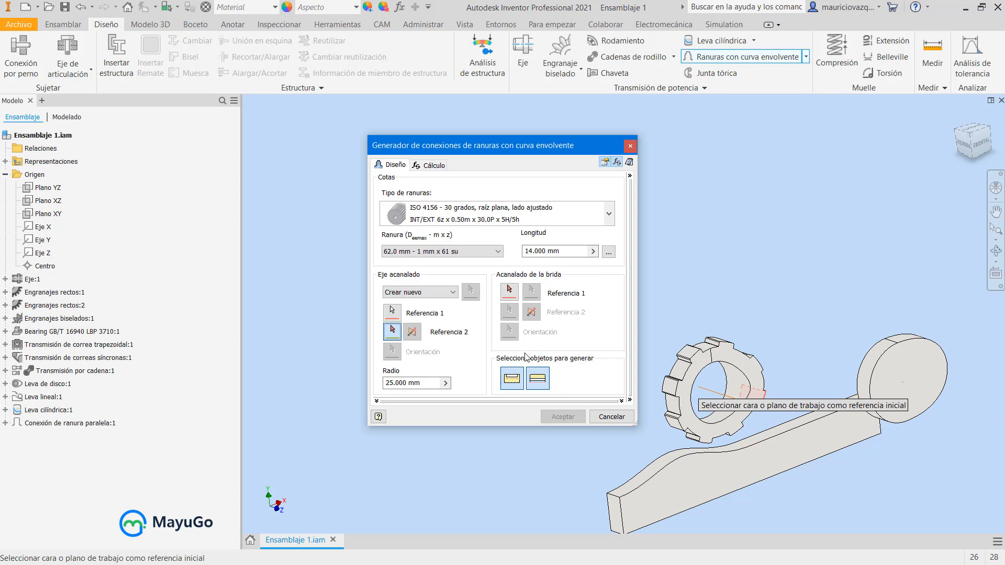
click(725, 414)
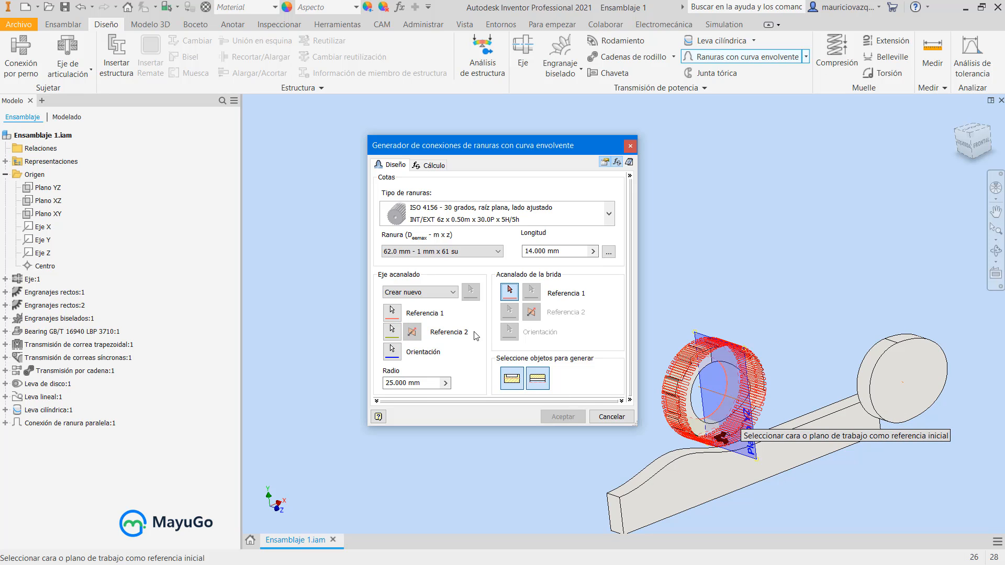
Pick the linear cam's side face for the hub spline, exclude the hub spline from generation and create the involute spline connection.
click(712, 468)
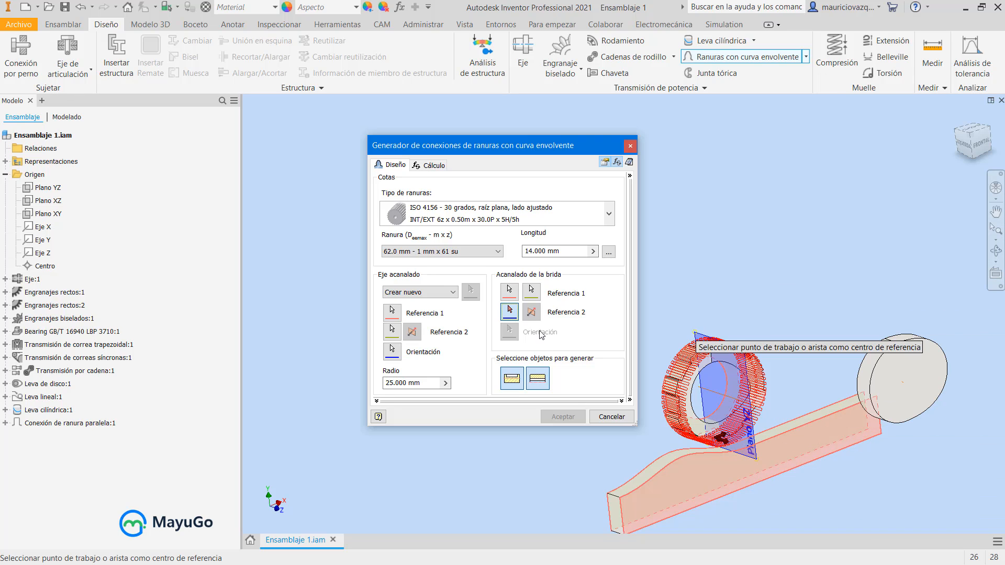
click(515, 386)
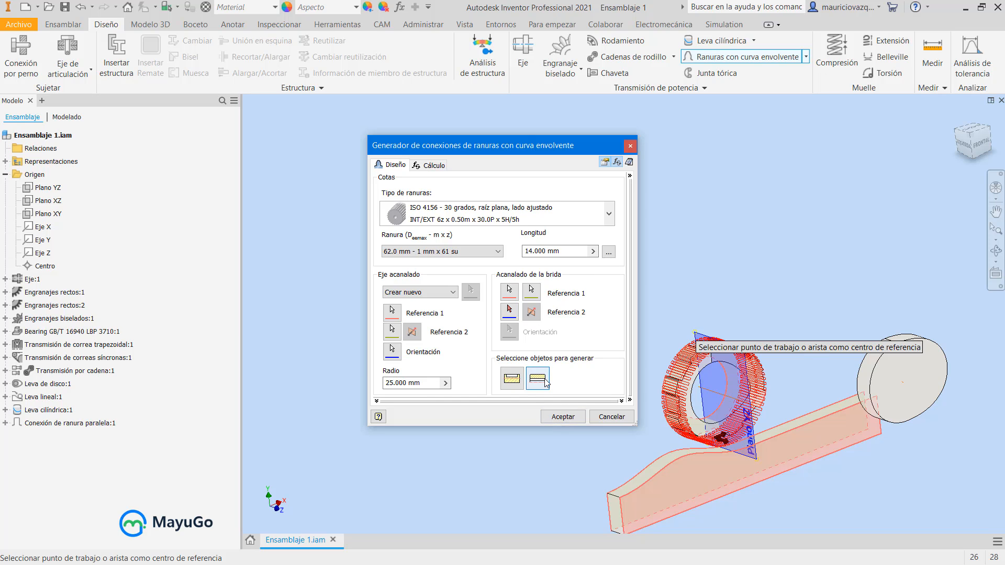
click(582, 418)
click(600, 367)
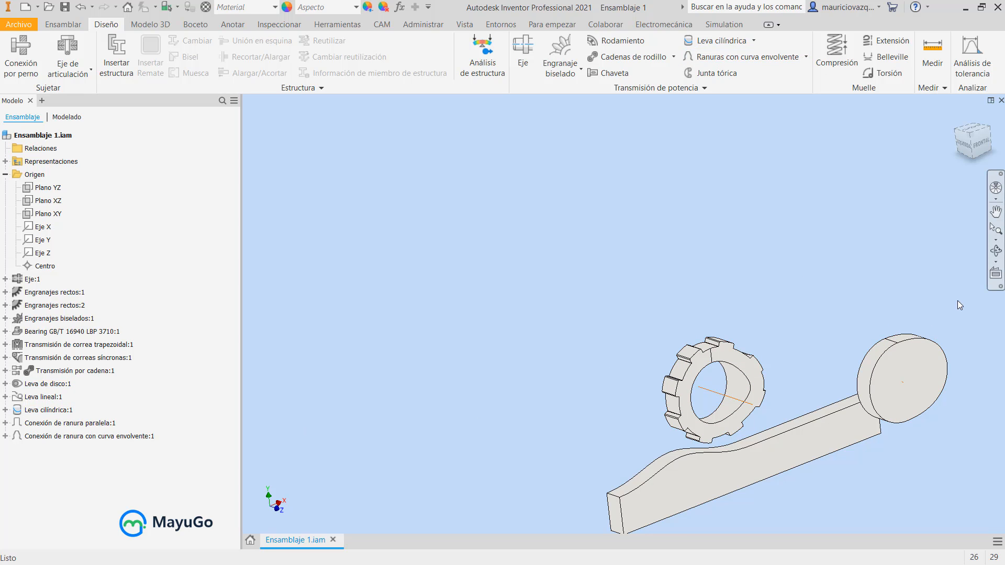
Examine the splined cylindrical cam from behind and from the side, and review the involute spline generator's settings.
click(995, 251)
drag(696, 322, 992, 312)
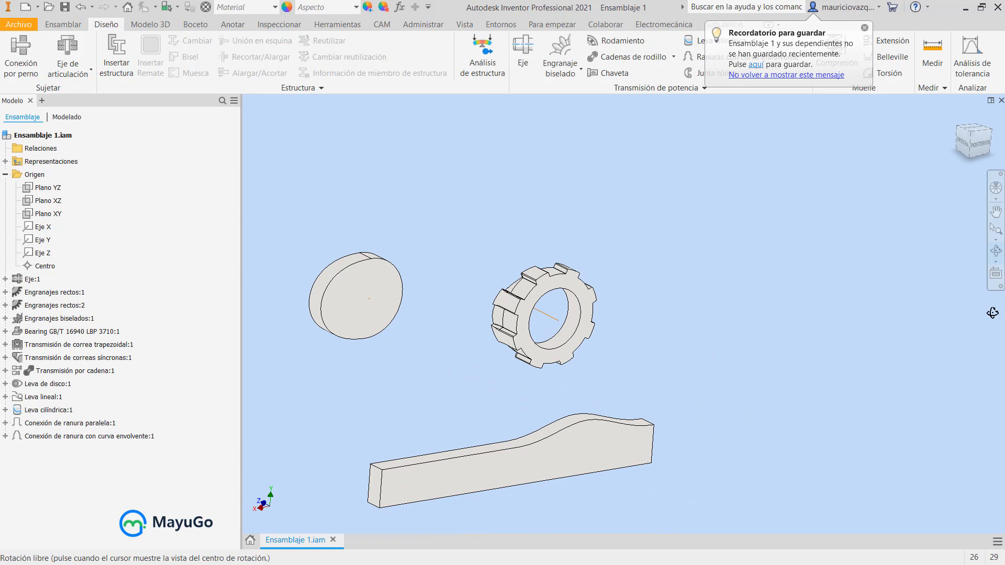
drag(683, 335, 801, 345)
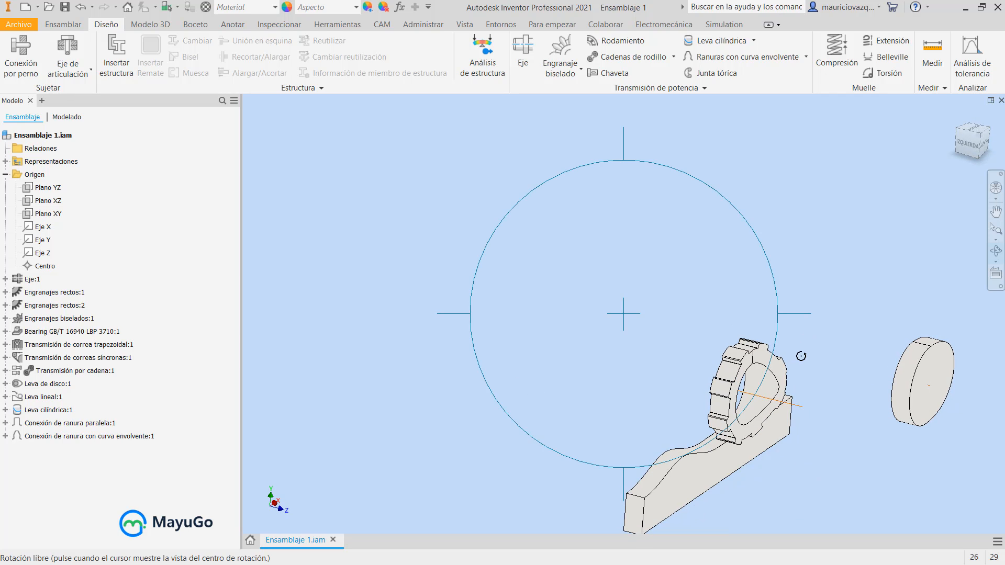
scroll(740, 379, up, 2)
scroll(749, 382, down, 2)
key(Escape)
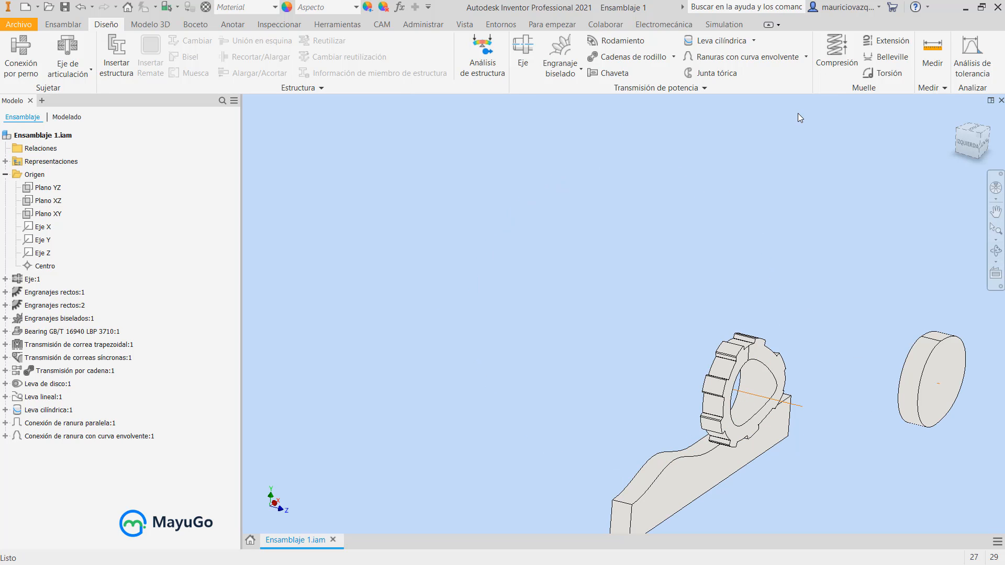
click(783, 57)
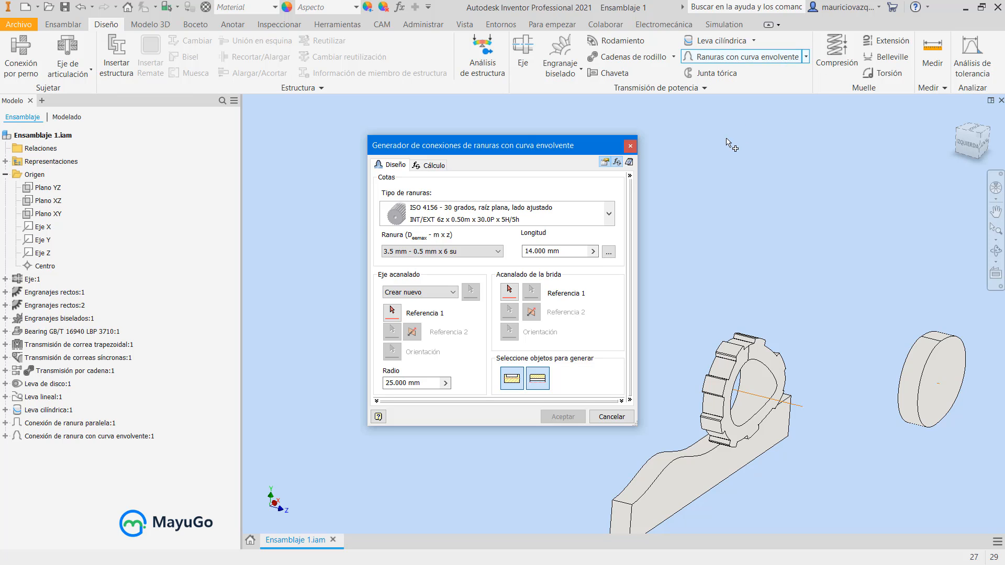
click(606, 418)
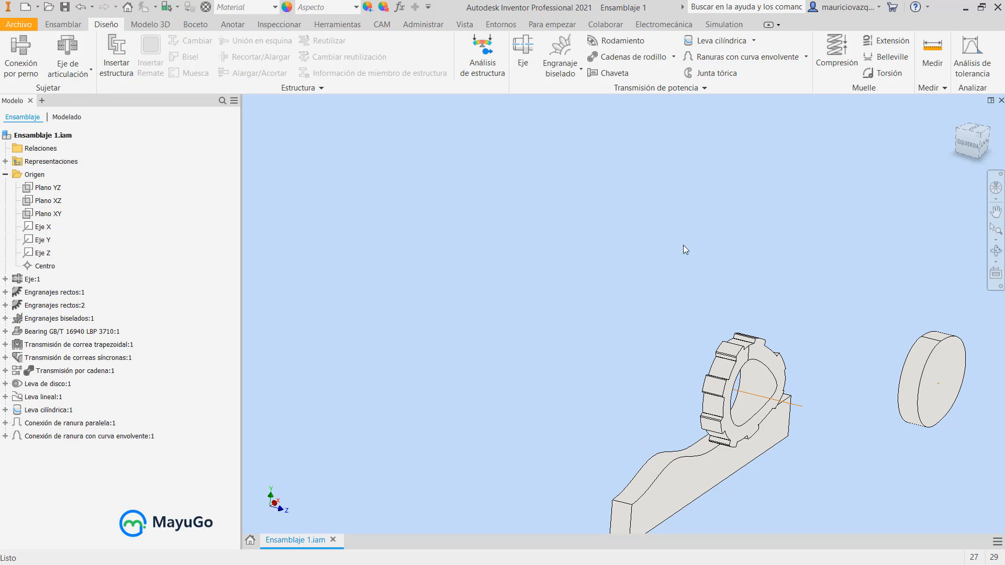
click(716, 73)
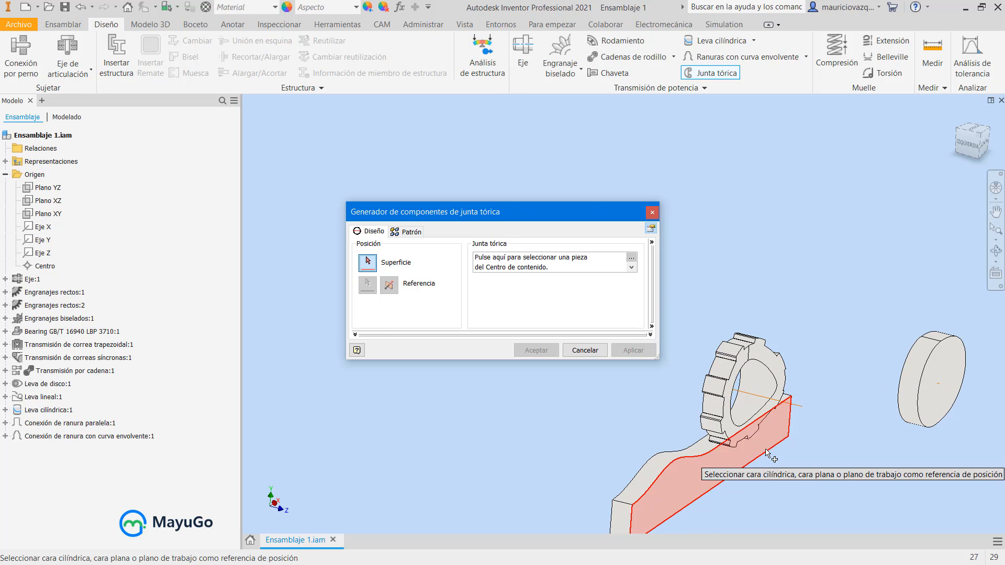
scroll(764, 453, down, 5)
scroll(680, 469, up, 4)
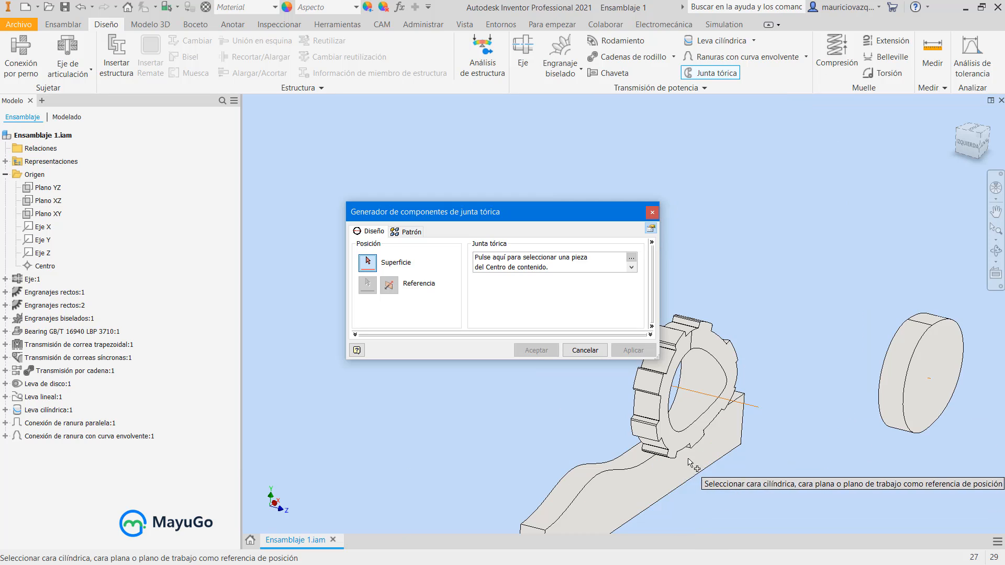
click(924, 383)
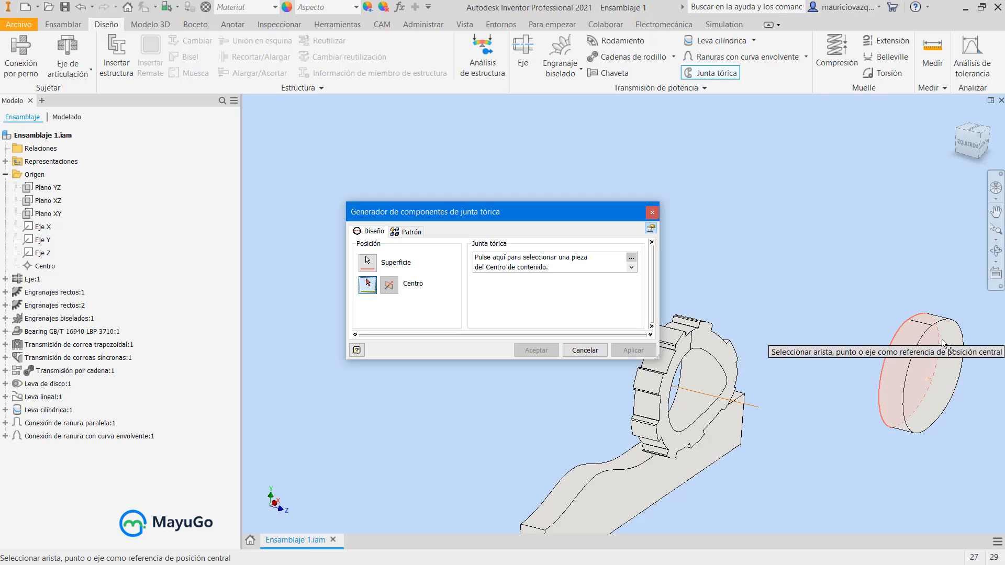
scroll(903, 369, down, 5)
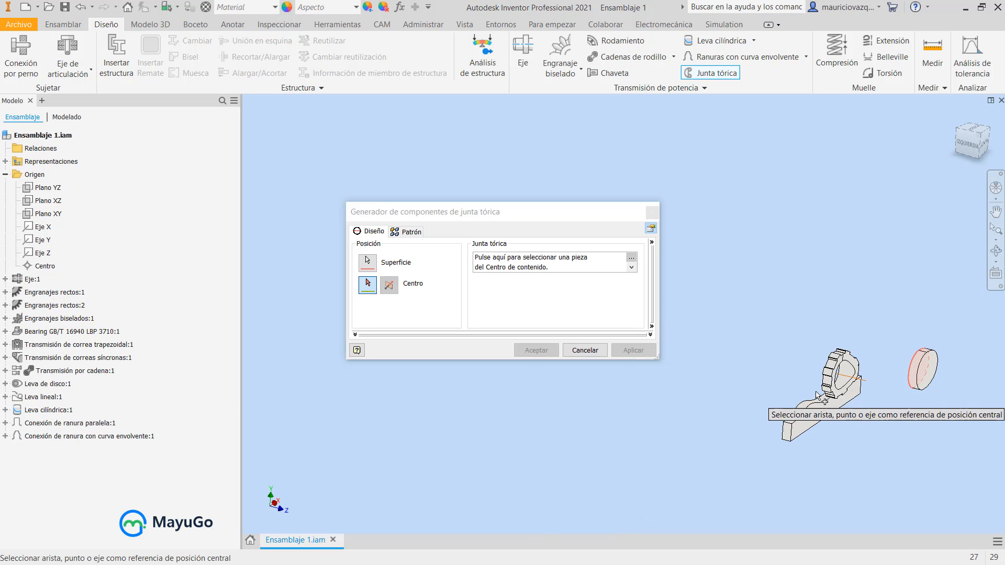
scroll(819, 396, up, 3)
key(Escape)
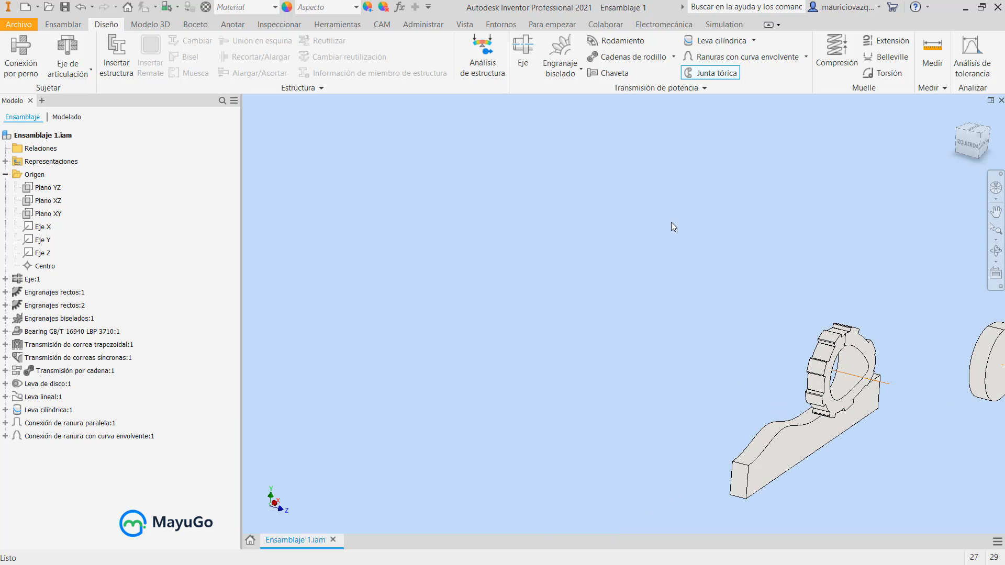
Start the O-ring generator and choose the ISO 3601-1 Neumático dinámico seal from the Externo radial category.
click(702, 76)
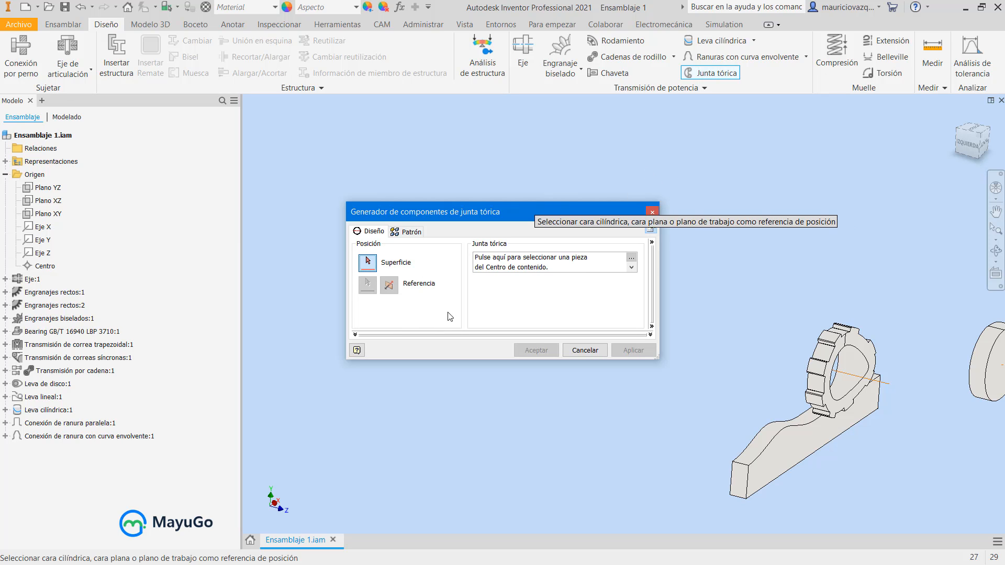
click(561, 272)
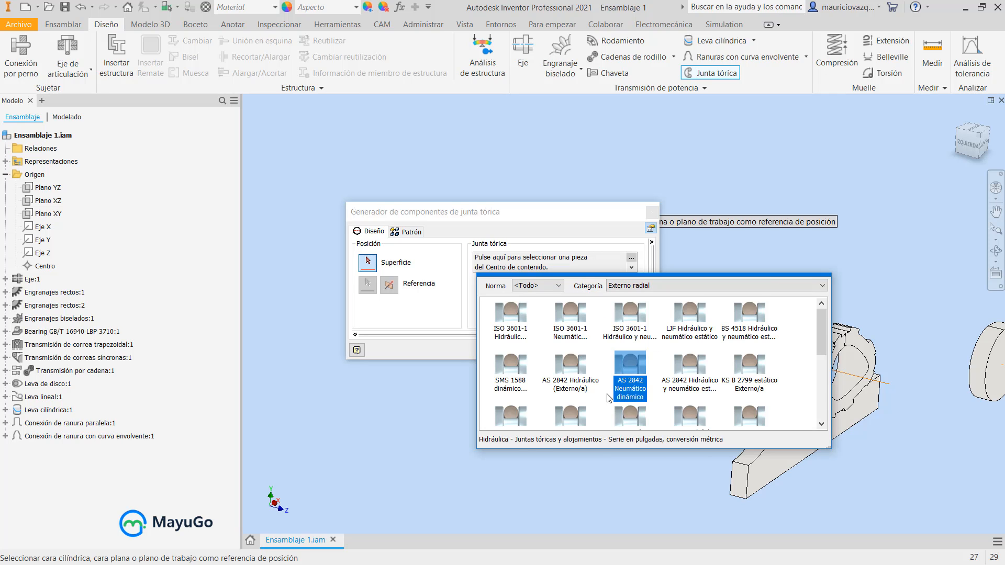
scroll(576, 383, down, 3)
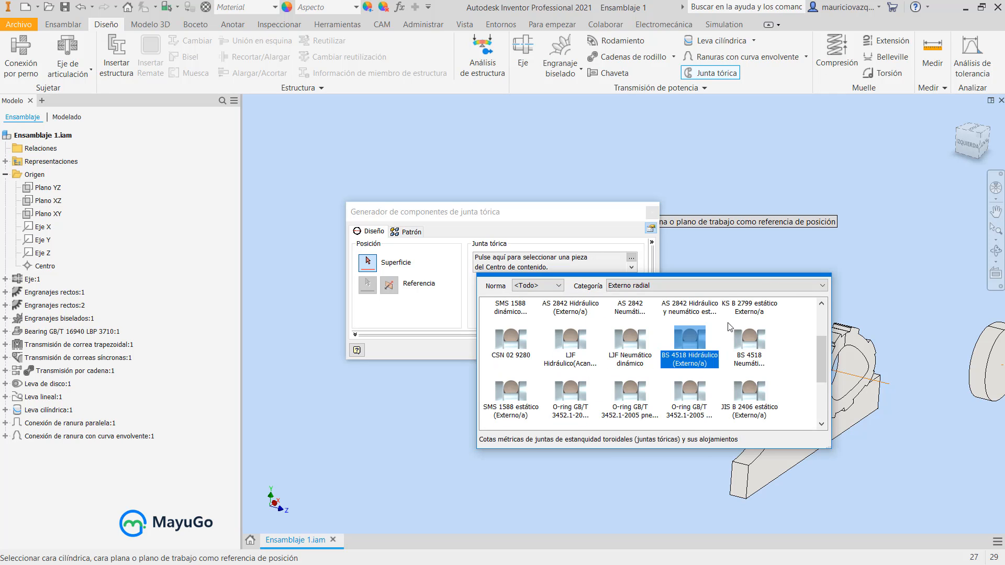
drag(832, 299, 984, 299)
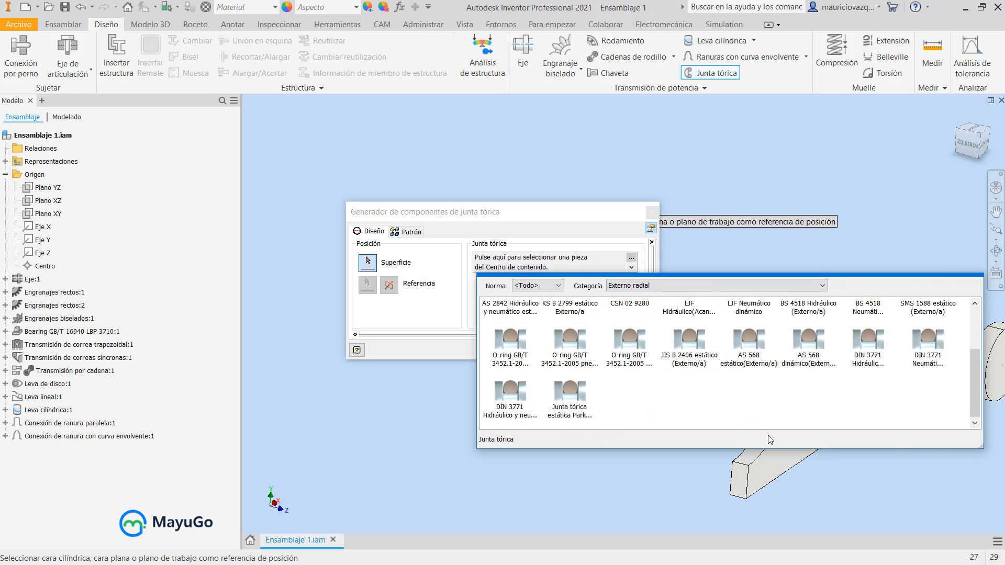
drag(759, 450, 759, 556)
click(749, 324)
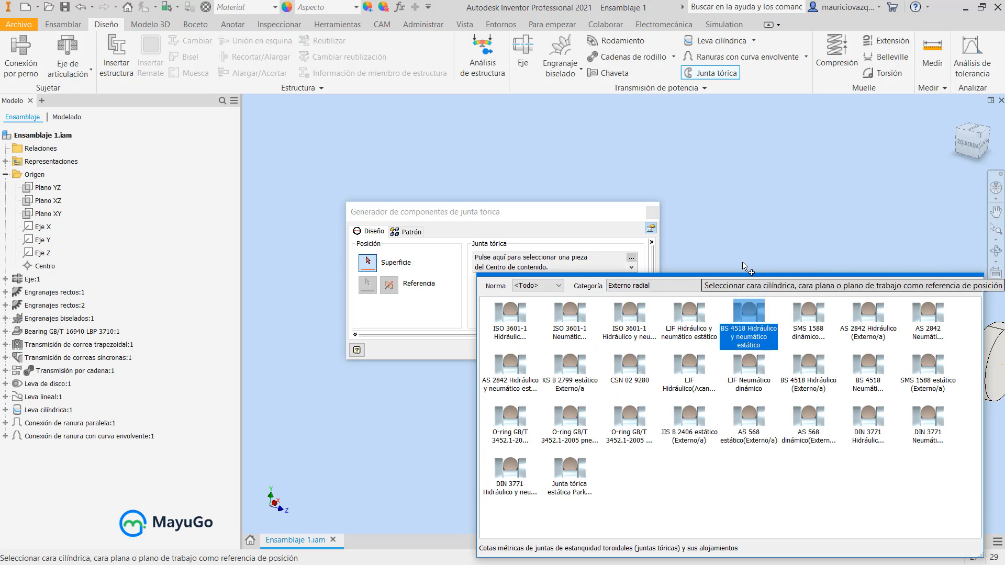
drag(744, 275, 717, 97)
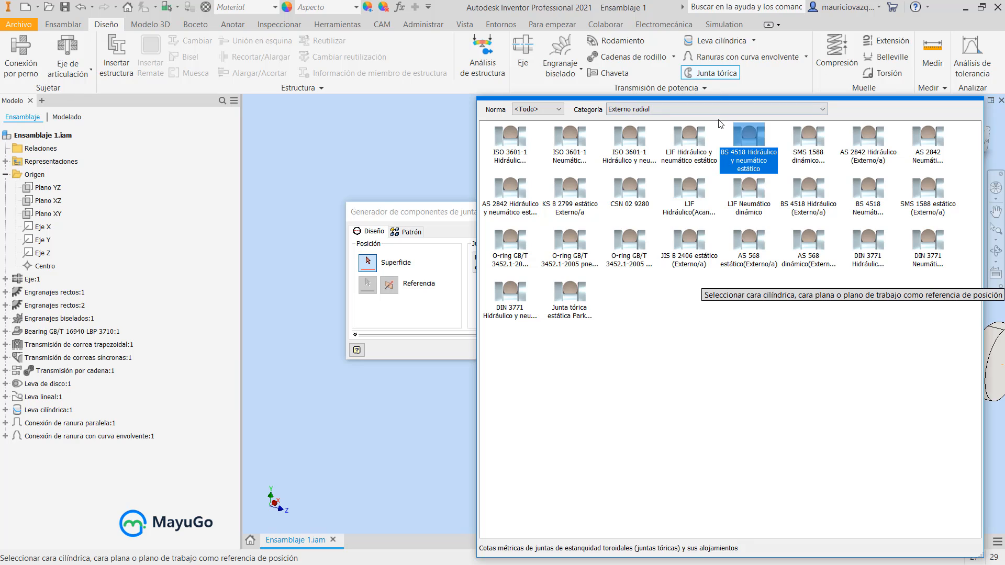
click(559, 146)
double_click(571, 150)
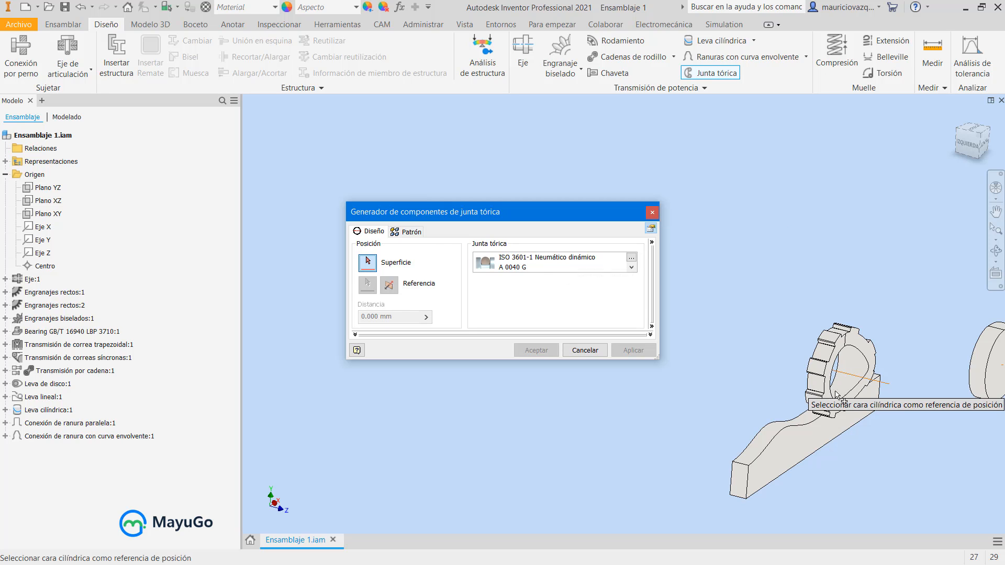
Position the O-ring on the cylindrical cam's outer cylindrical face with its flat side face as reference, and generate it.
scroll(837, 409, down, 2)
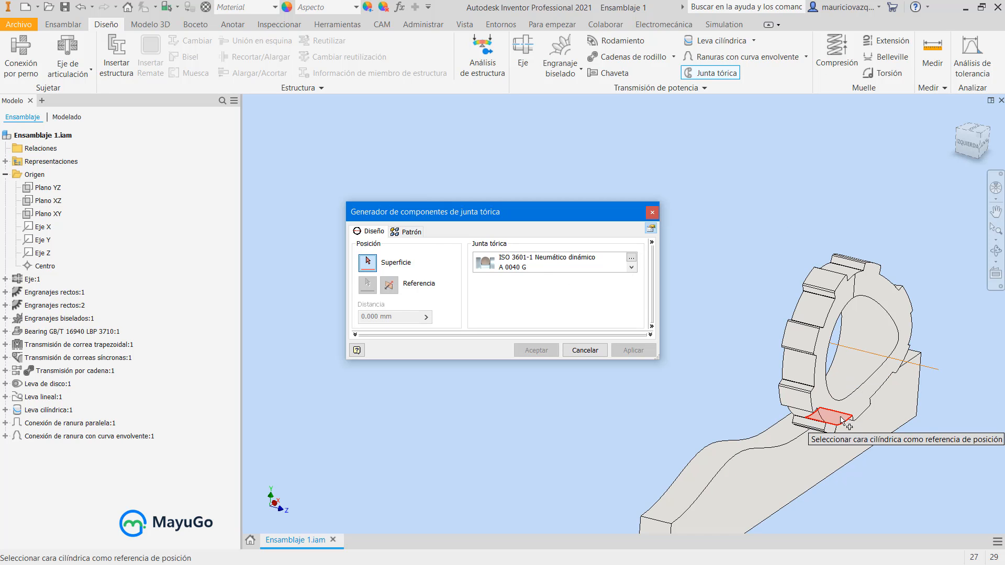
click(841, 420)
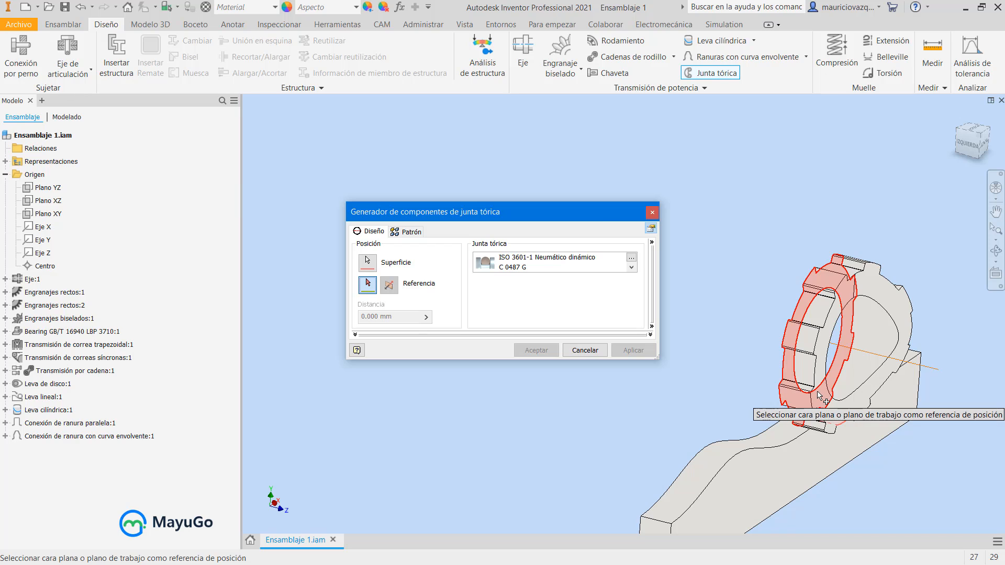
click(818, 393)
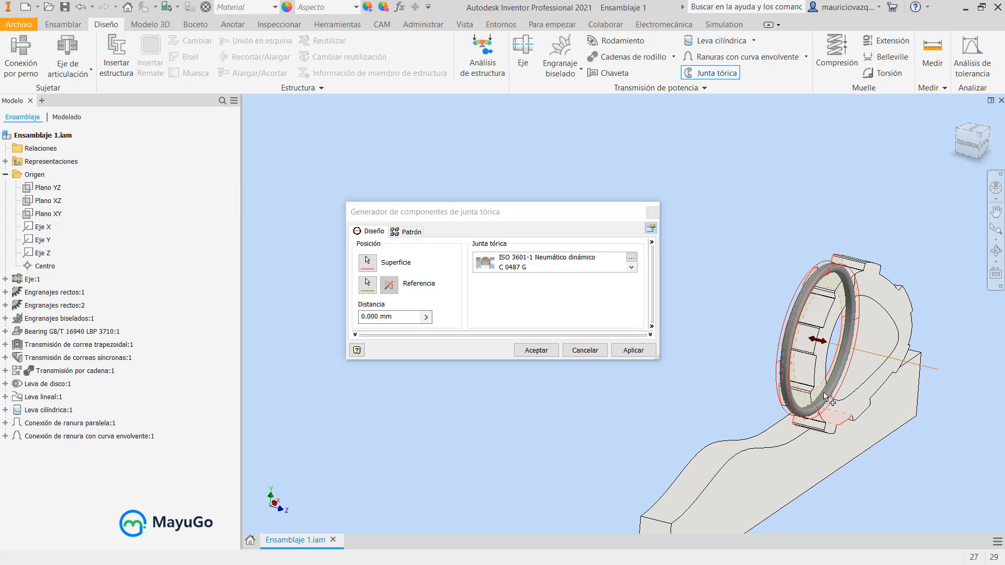
click(537, 350)
click(600, 367)
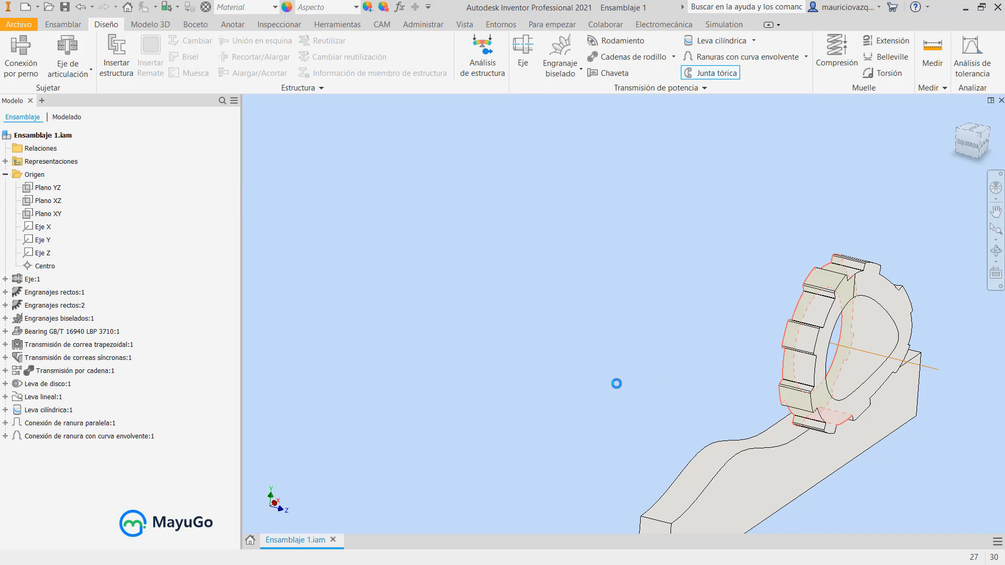
Examine the O-ring on the cylindrical cam up close from behind and from the side.
click(996, 252)
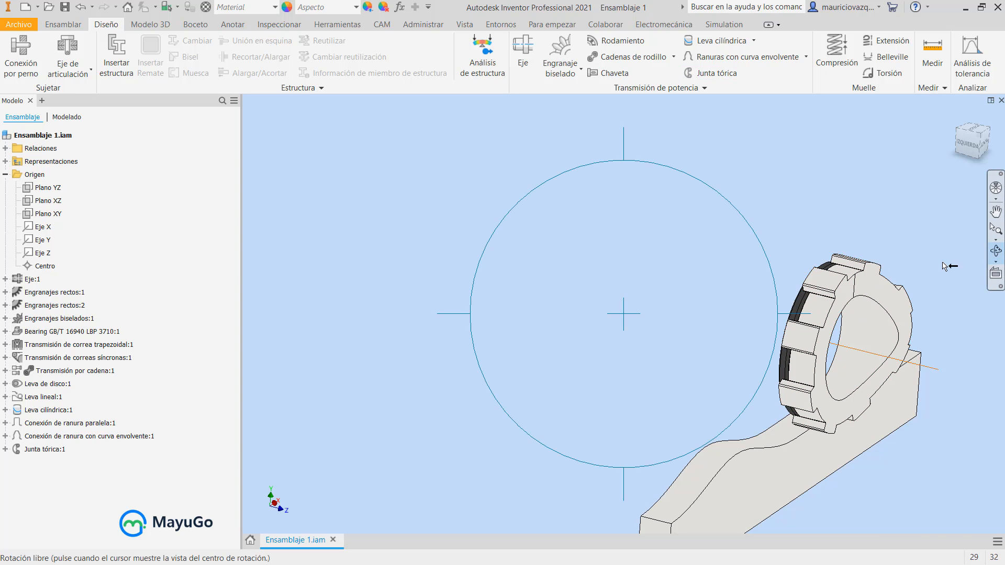
drag(745, 314, 874, 299)
scroll(691, 288, down, 5)
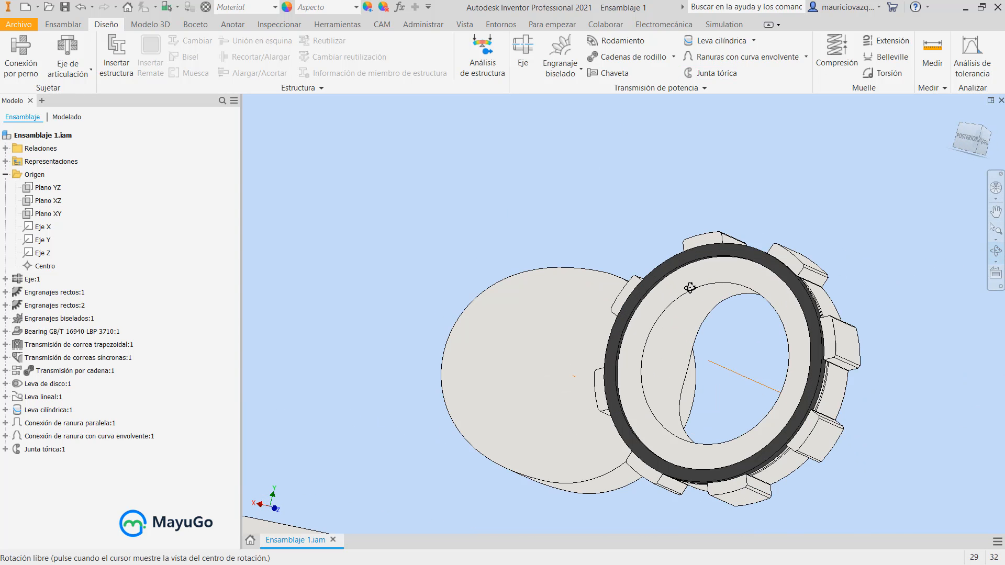
drag(734, 272, 673, 290)
scroll(611, 287, up, 5)
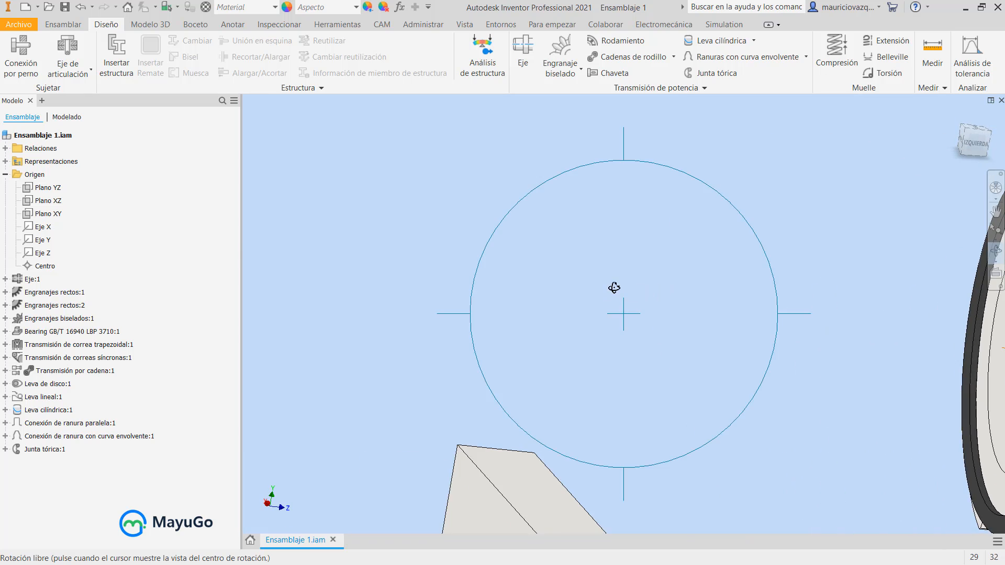
Inspect how the O-ring seats against the flat side of the splined cylindrical cam from an oblique view.
drag(611, 288, 812, 251)
scroll(812, 256, down, 6)
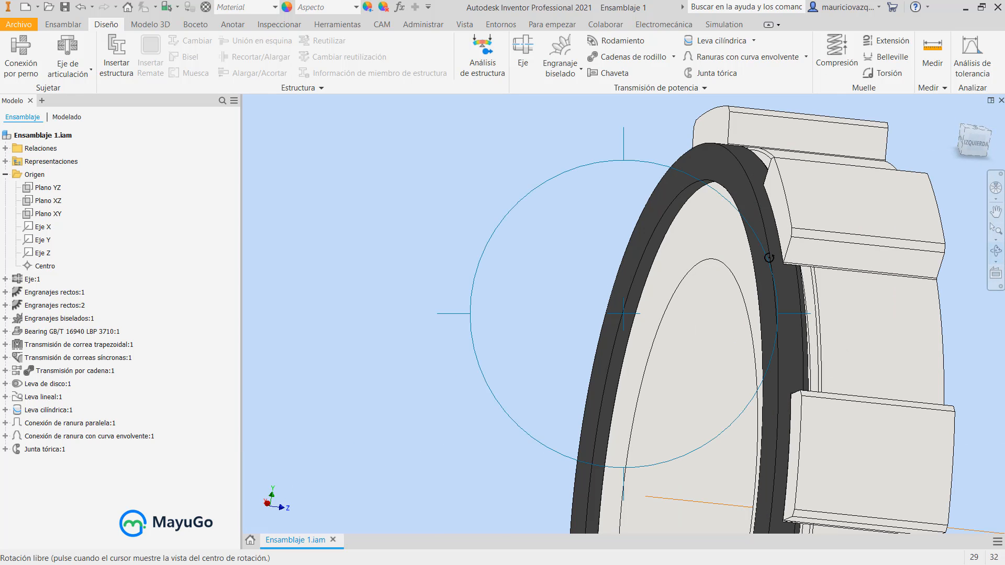
scroll(768, 258, up, 2)
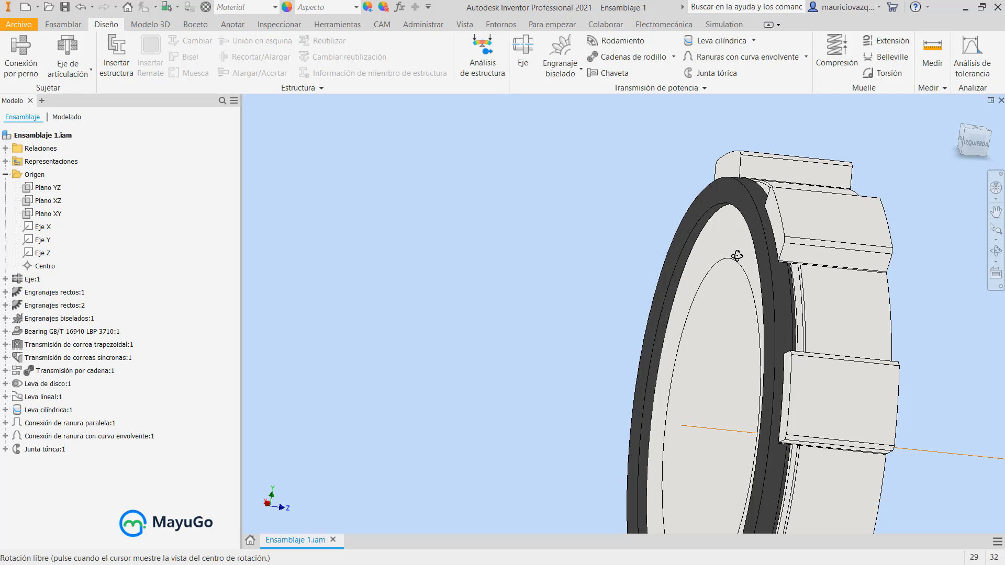
key(Escape)
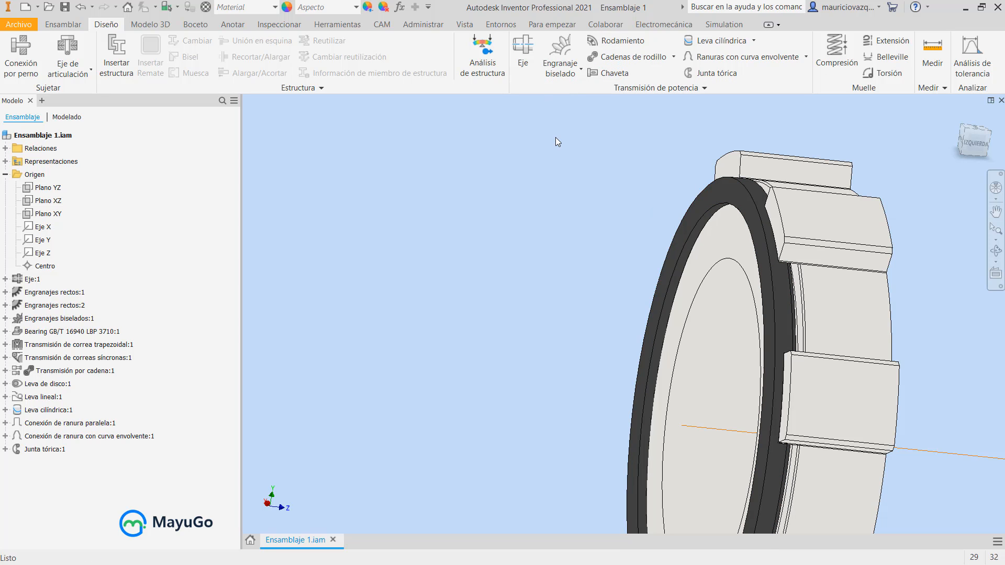
scroll(617, 241, up, 5)
scroll(648, 243, down, 3)
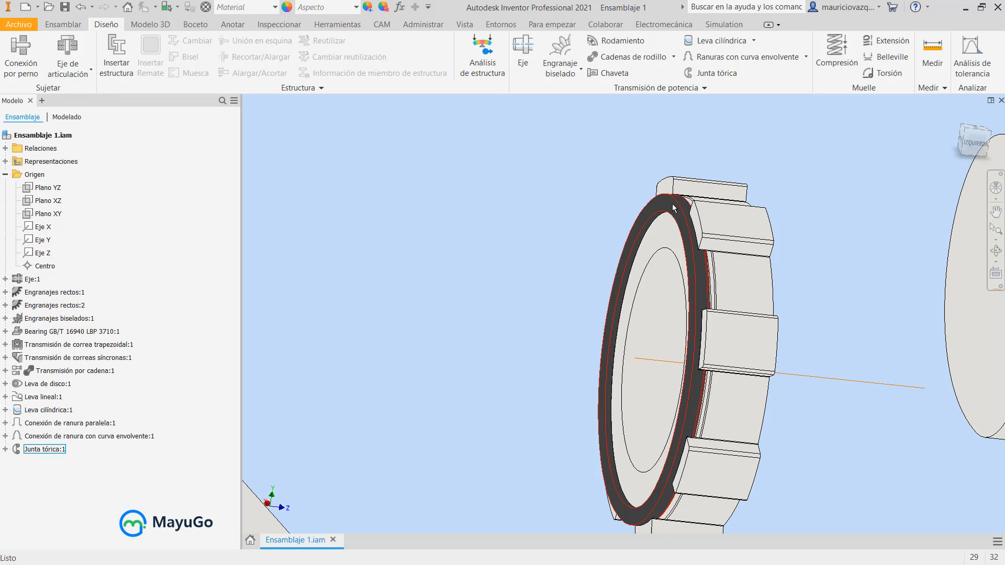
mouse_move(674, 208)
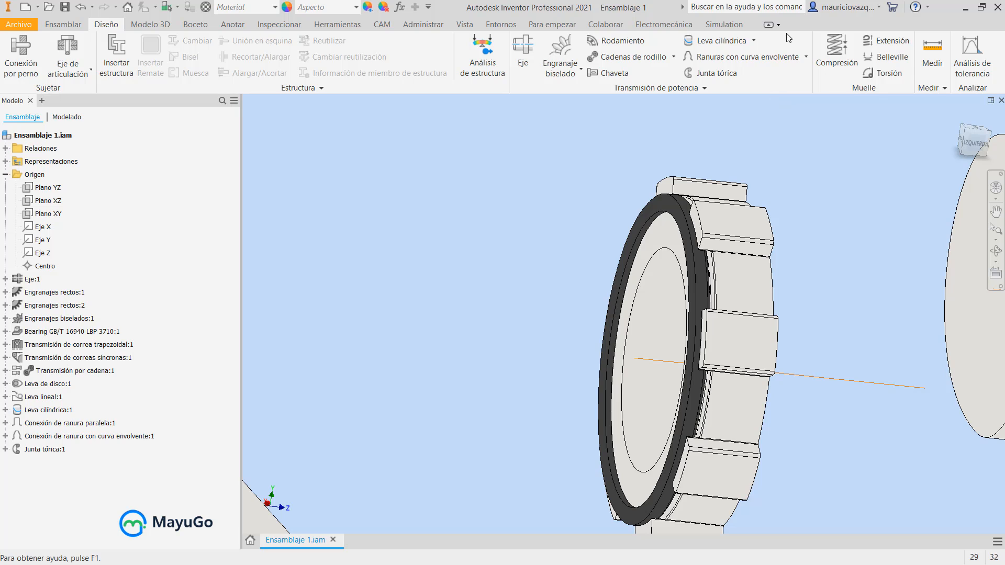
Reopen the O-ring generator and review the seals in the Externo radial, Interno radial, Presión axial externa and Presión axial interna categories.
click(732, 73)
click(511, 262)
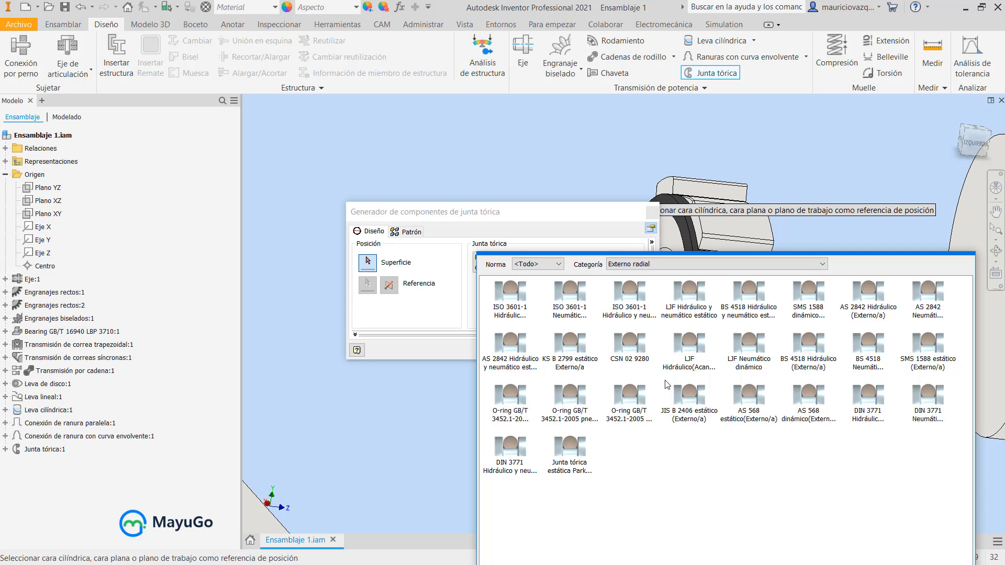
click(748, 283)
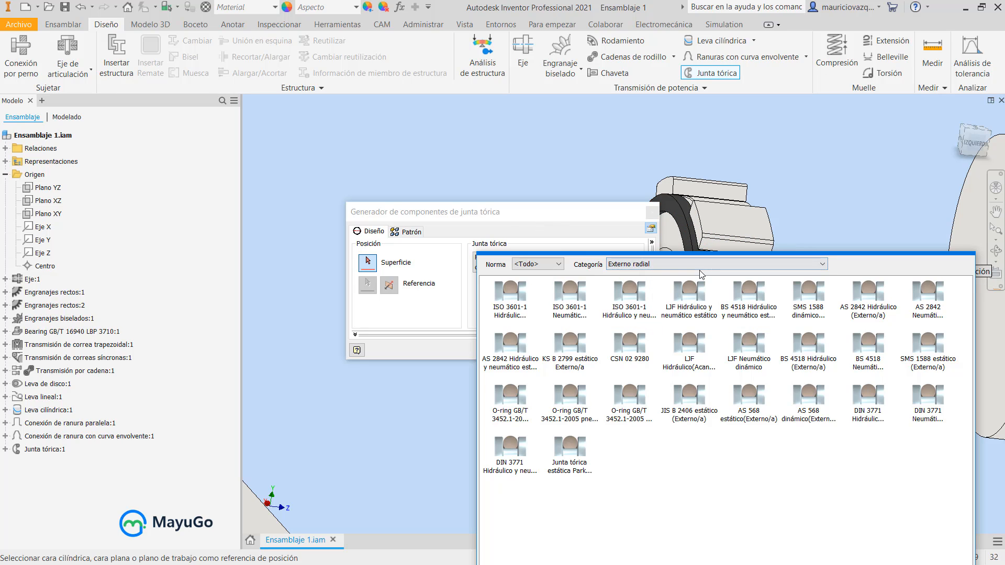
click(657, 267)
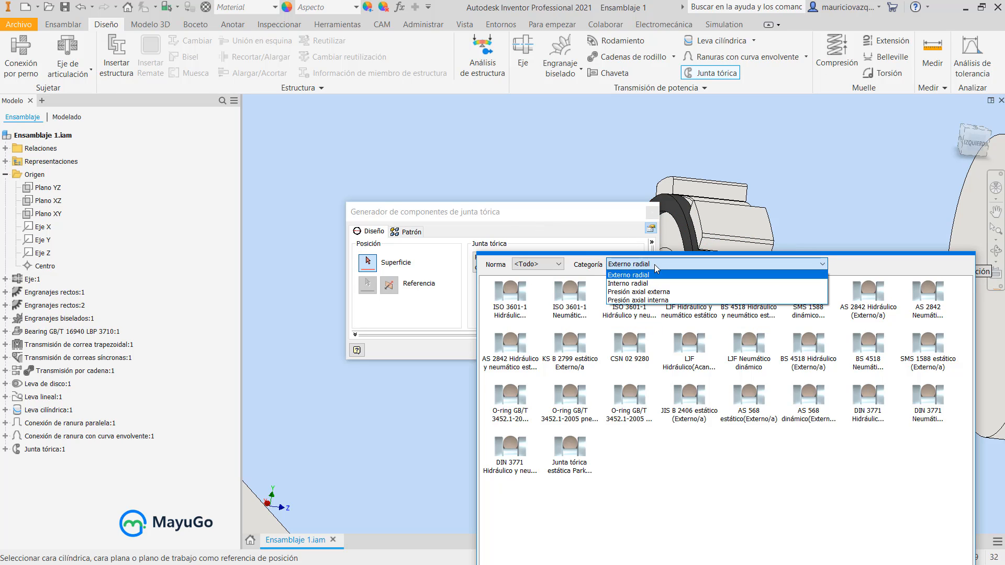
click(656, 273)
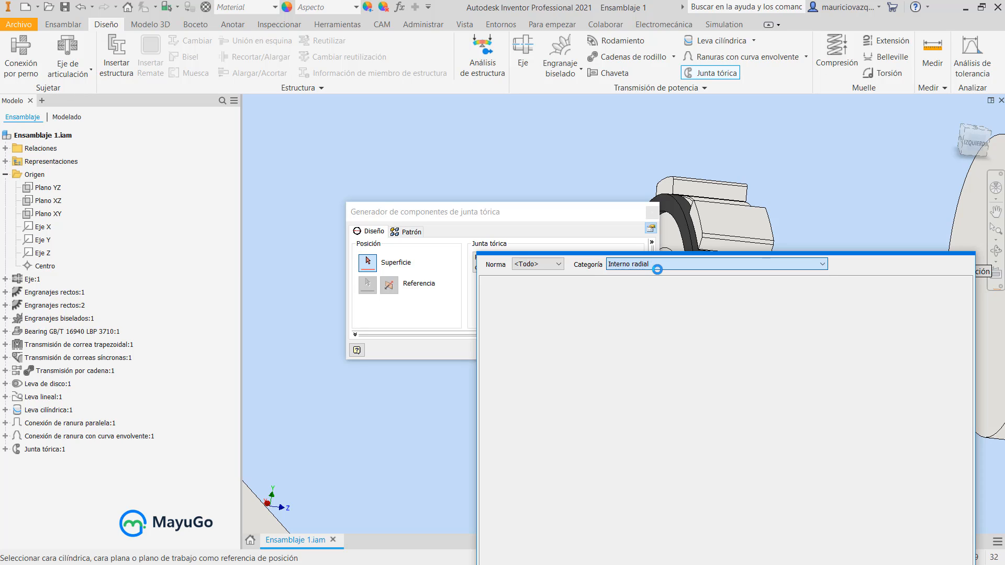
click(671, 266)
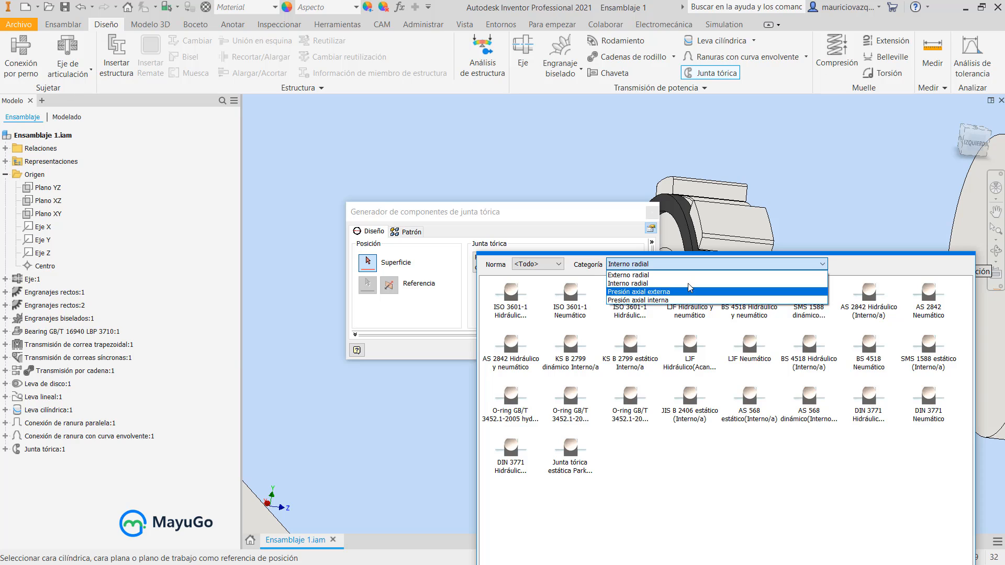
click(671, 292)
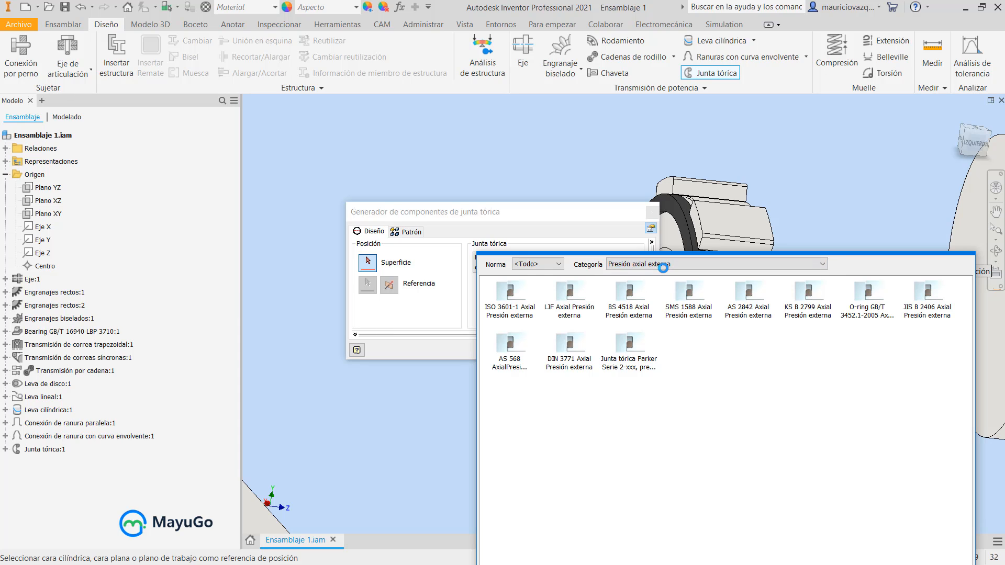
click(658, 264)
click(666, 301)
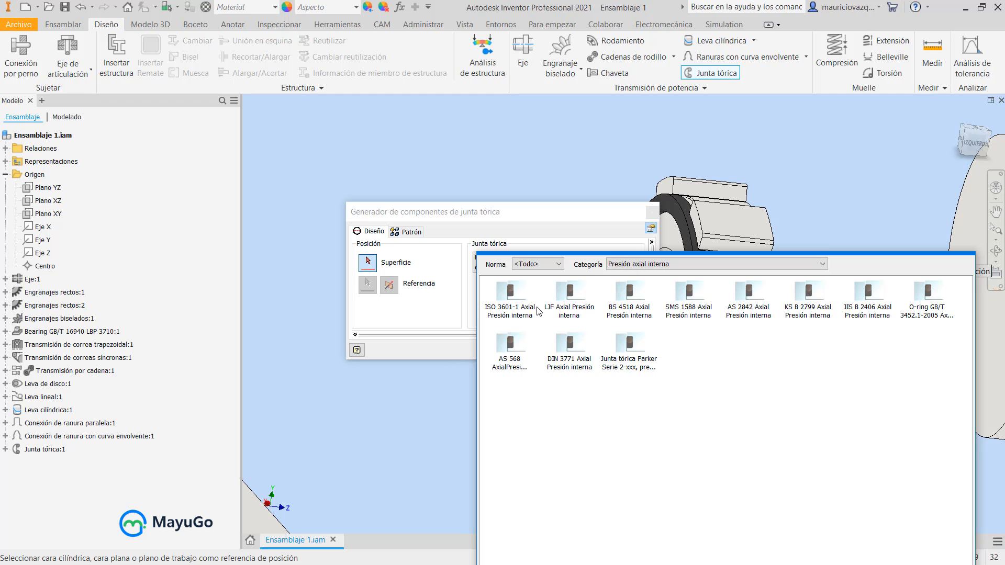
Review the available O-ring standards, return to the Externo radial category, and close the generator without creating a seal.
click(562, 299)
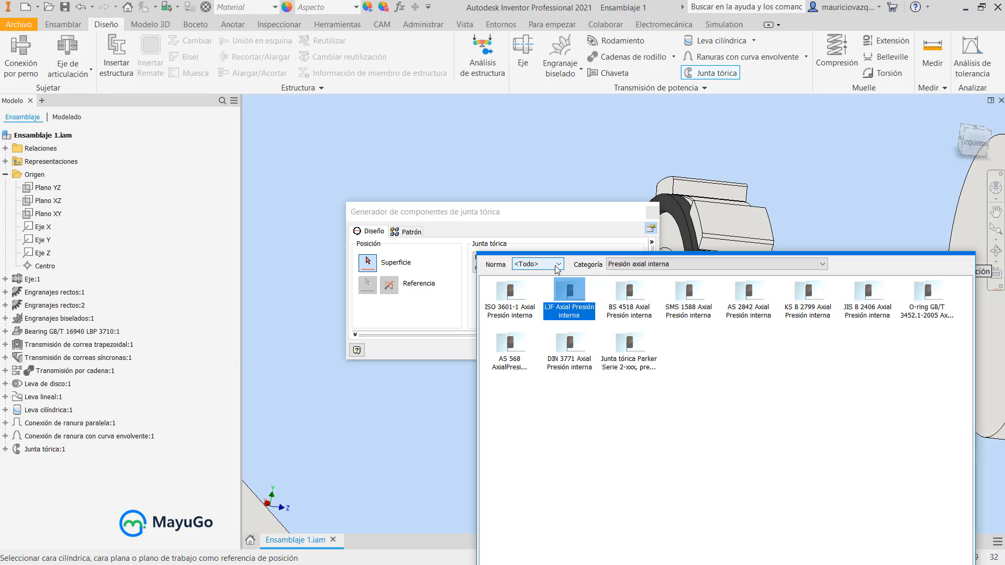
click(557, 267)
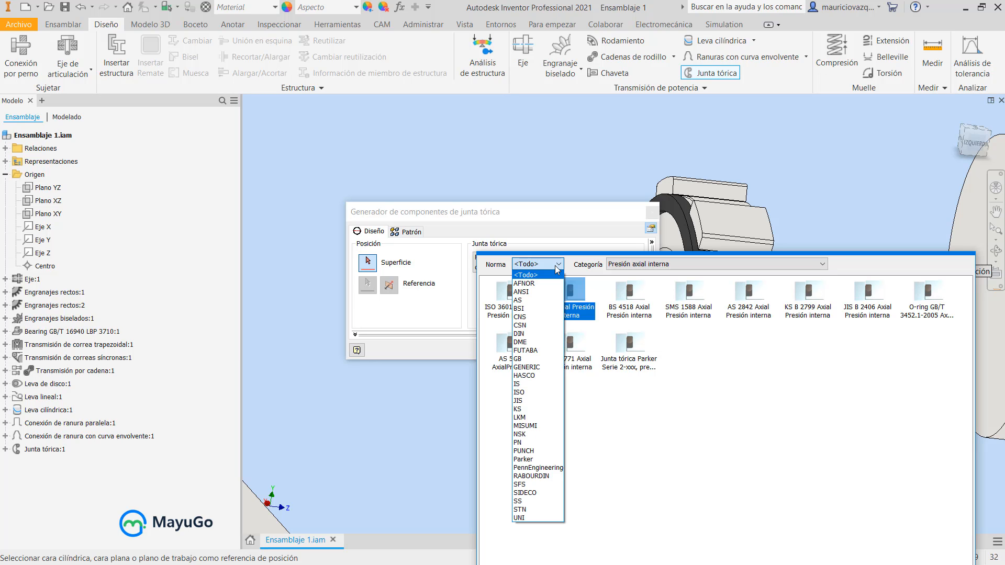
click(557, 267)
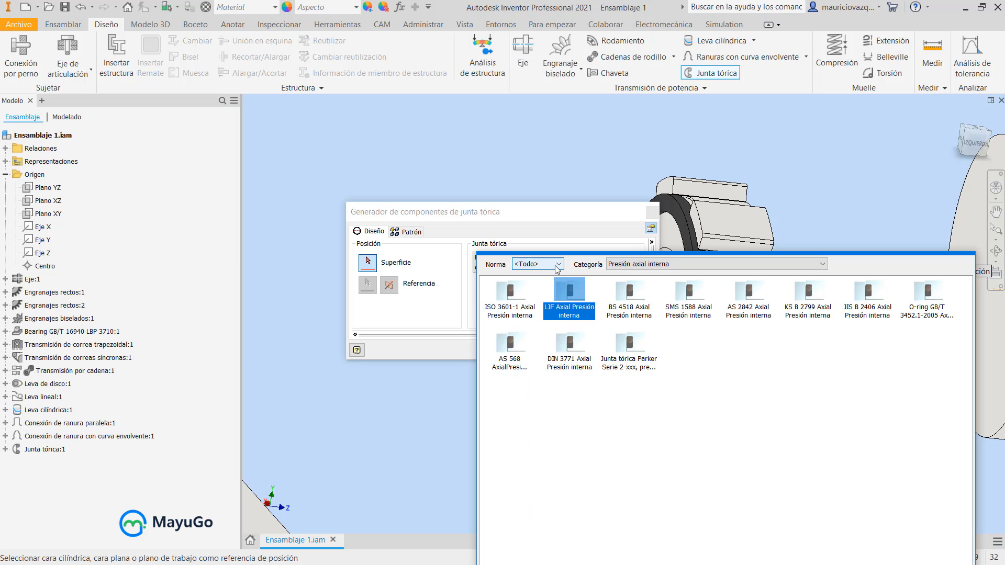
click(629, 265)
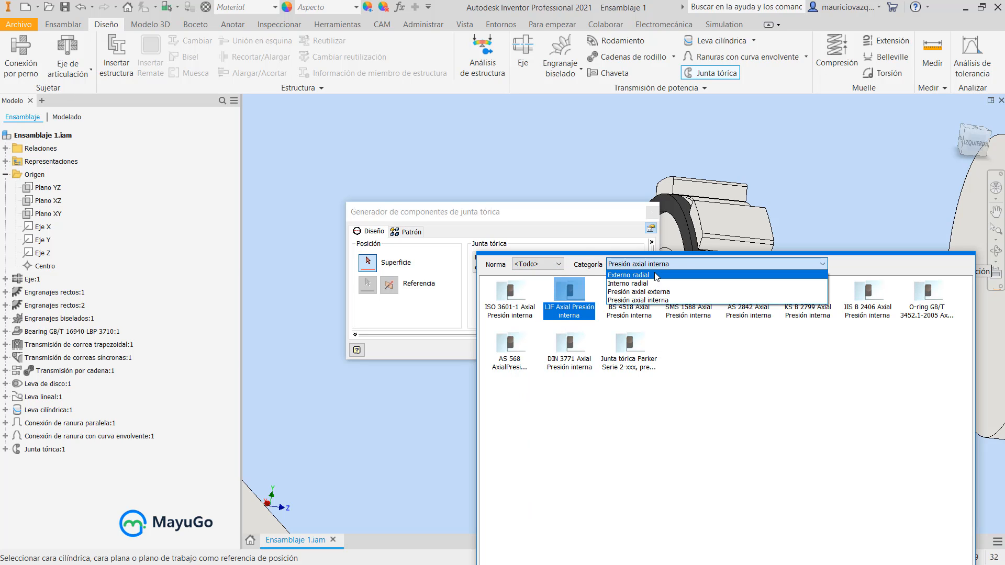
click(628, 276)
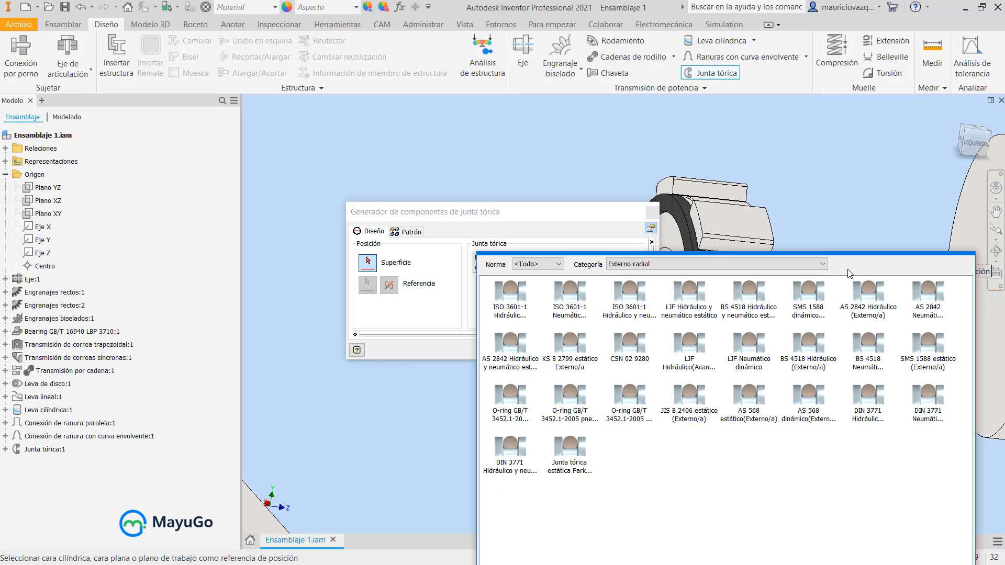
key(Escape)
key(Escape)
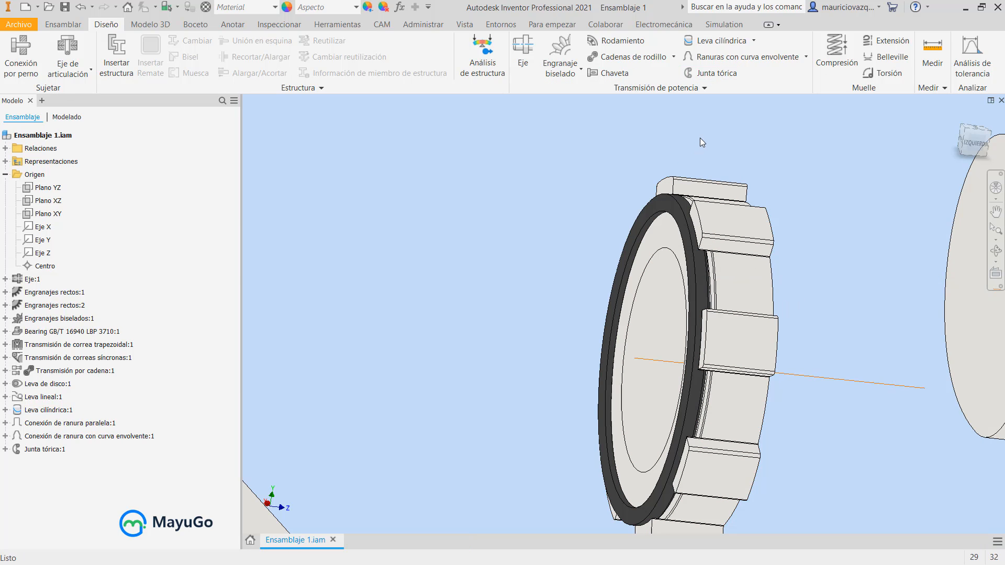
Open the engineer's handbook of the power transmission tools, view its topic list in the browser, and return to the assembly.
click(694, 90)
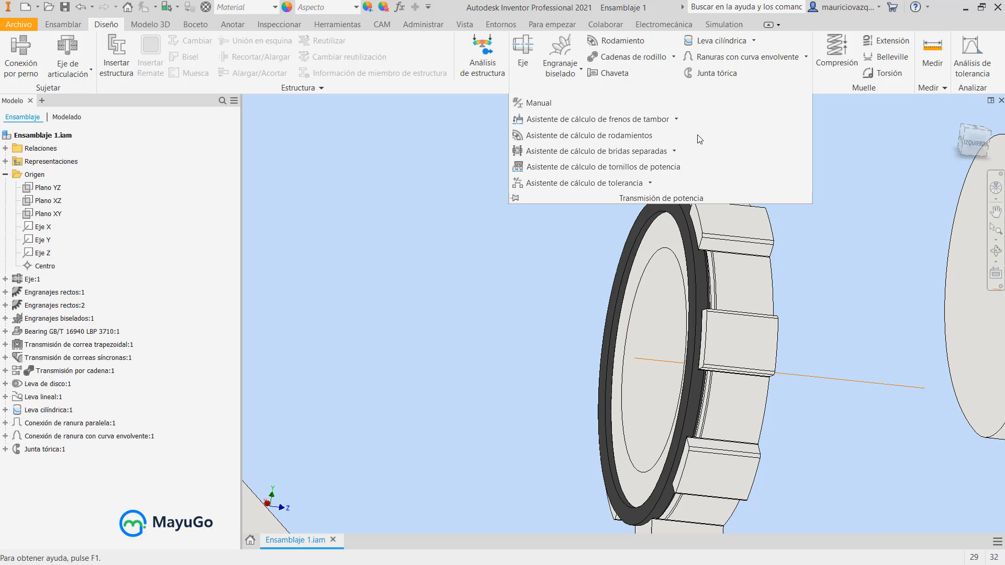
click(532, 105)
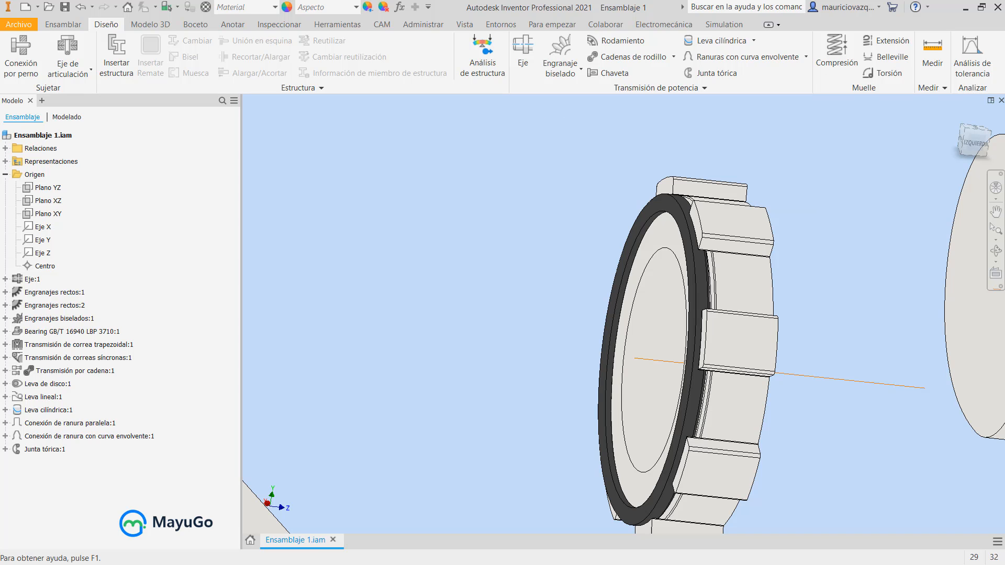
drag(1004, 170, 506, 56)
double_click(506, 55)
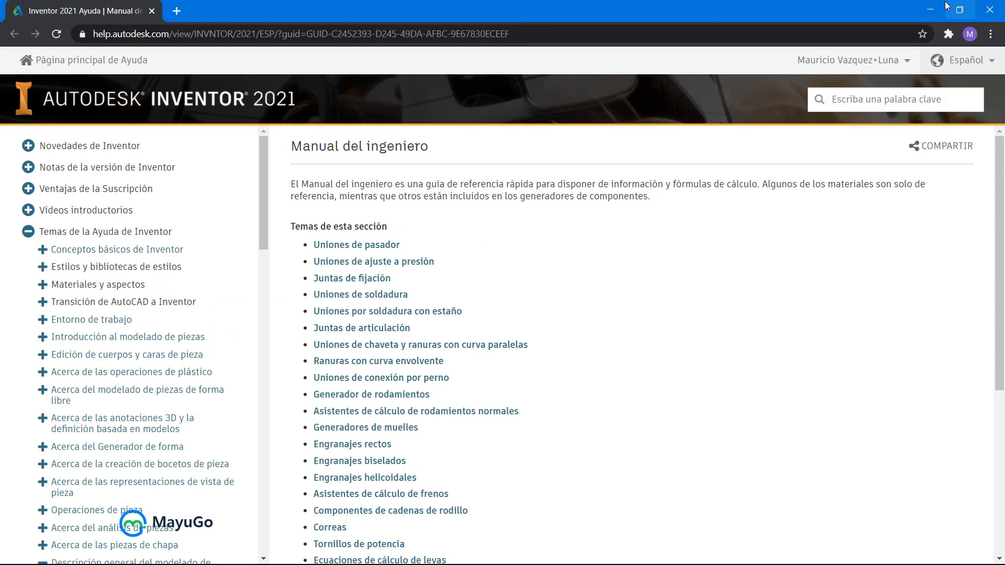
click(979, 8)
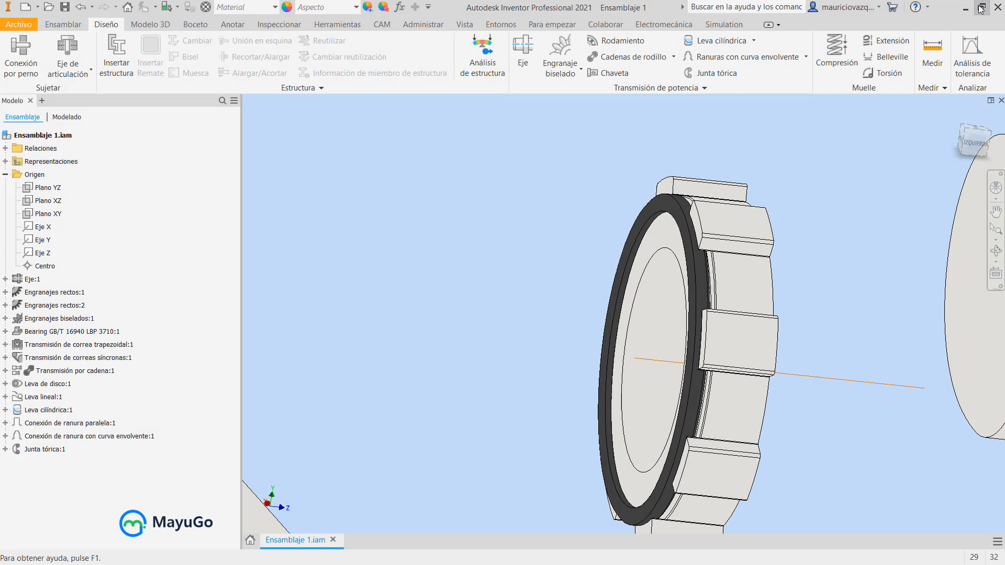
Start the drum brake calculator and review the Fuerza calculation types, keeping f, T, D -> F.
click(696, 91)
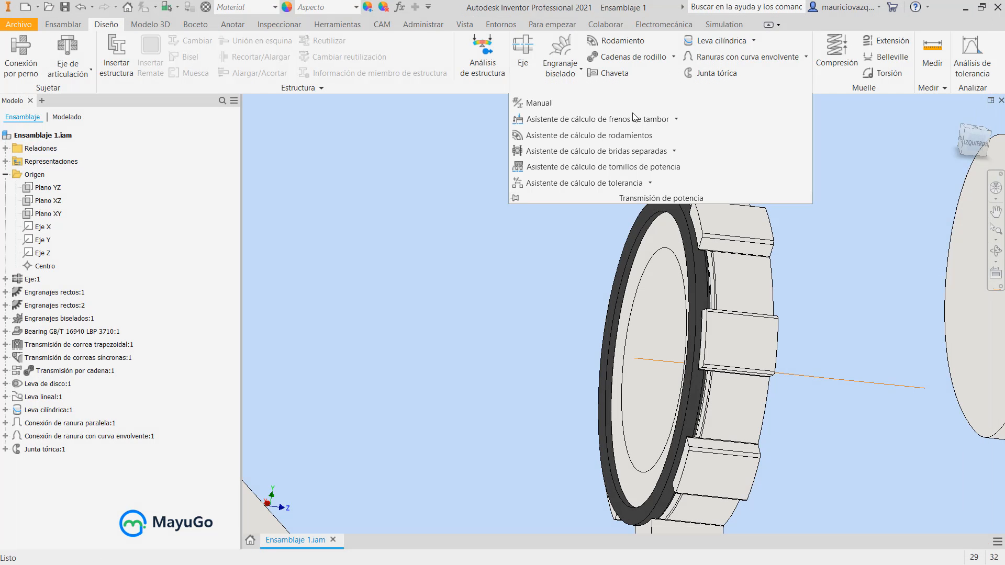
click(570, 120)
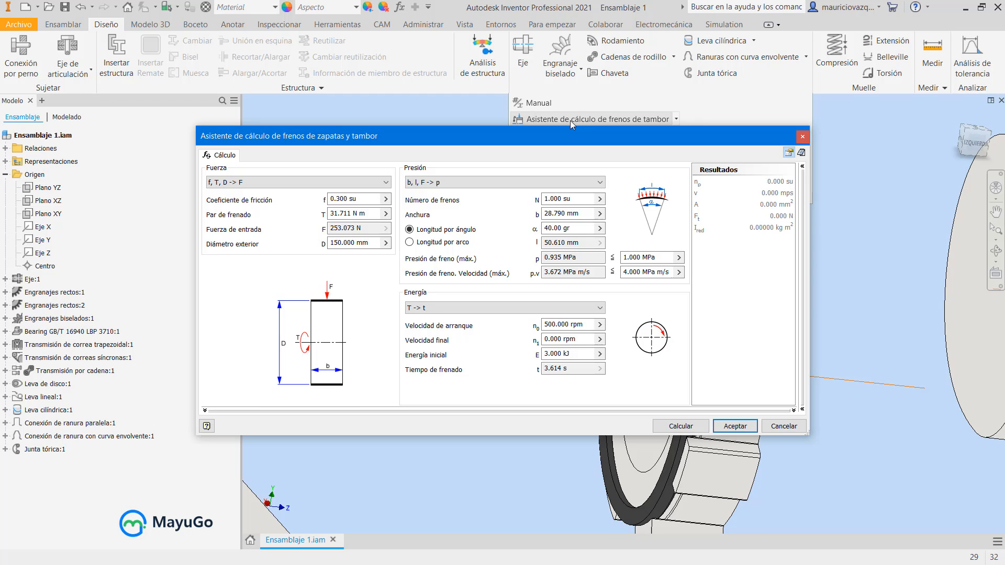
click(362, 183)
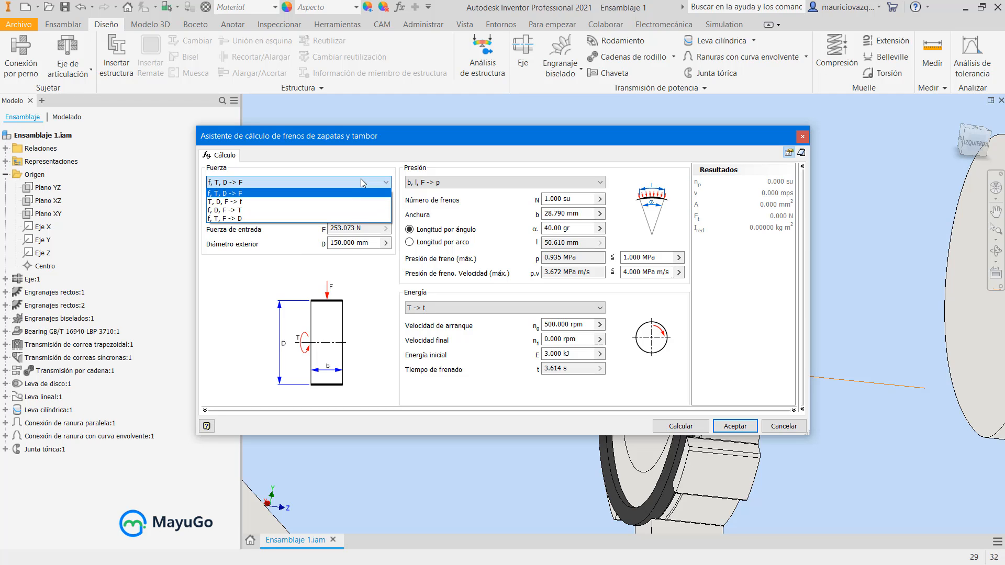
click(361, 182)
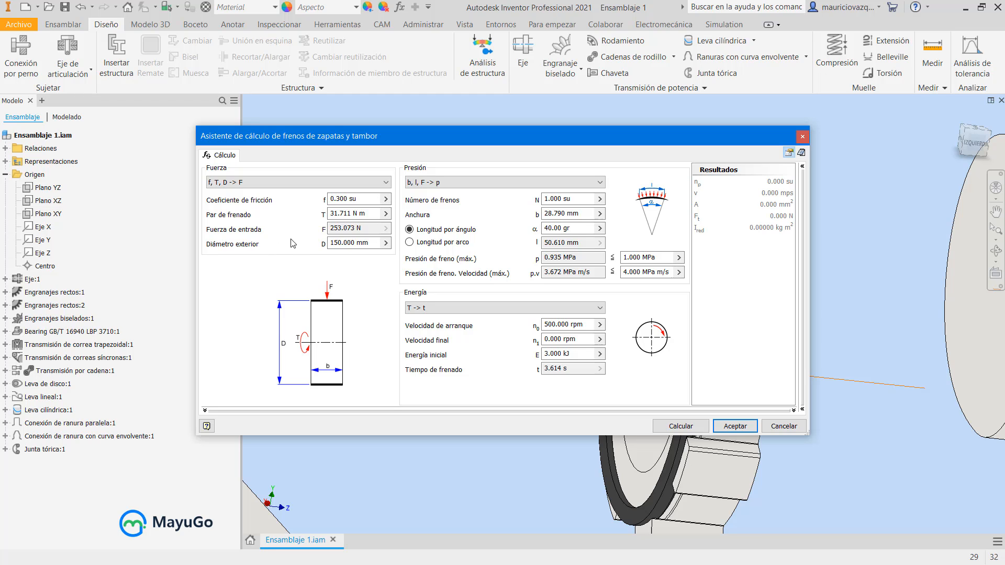
click(312, 184)
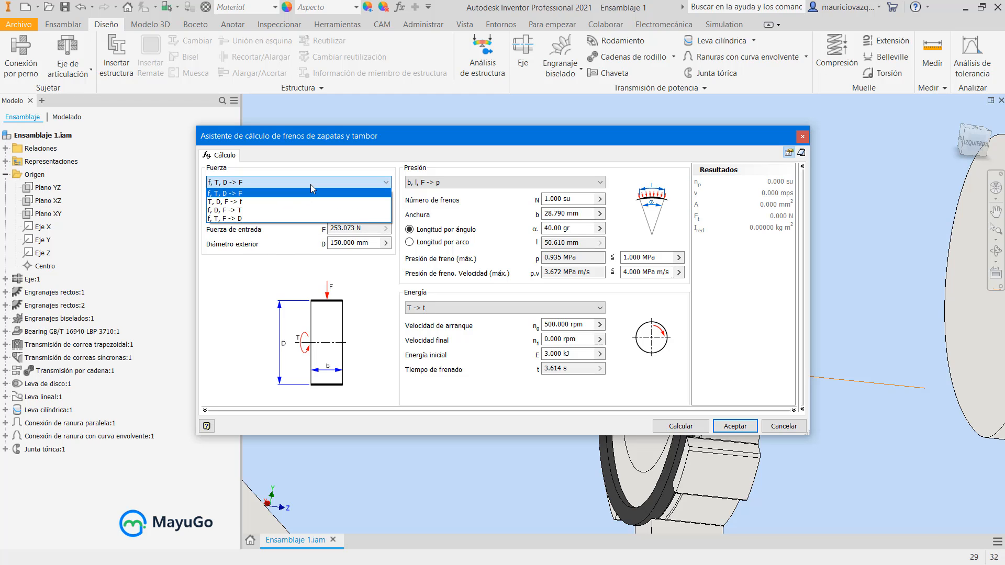
click(297, 277)
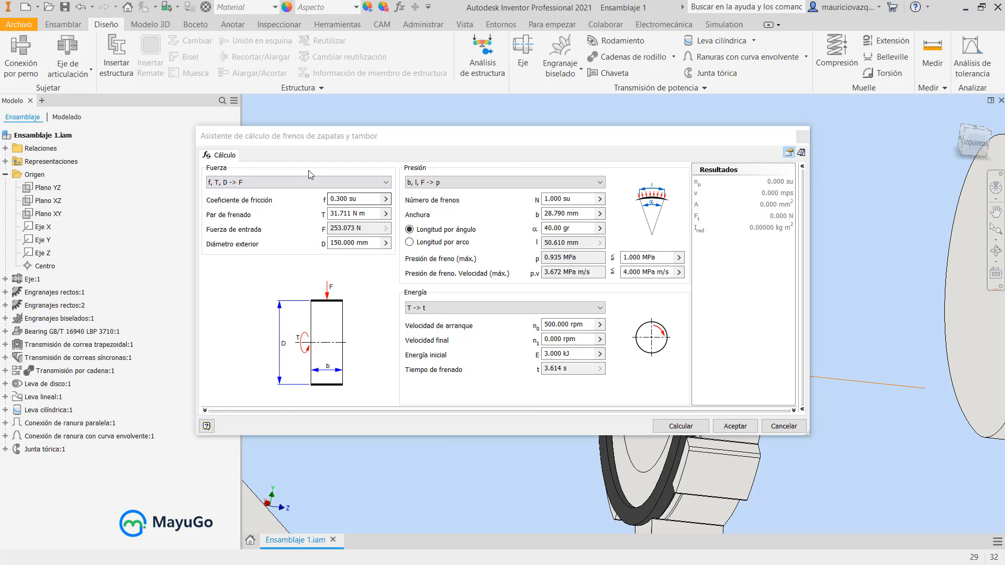
click(300, 183)
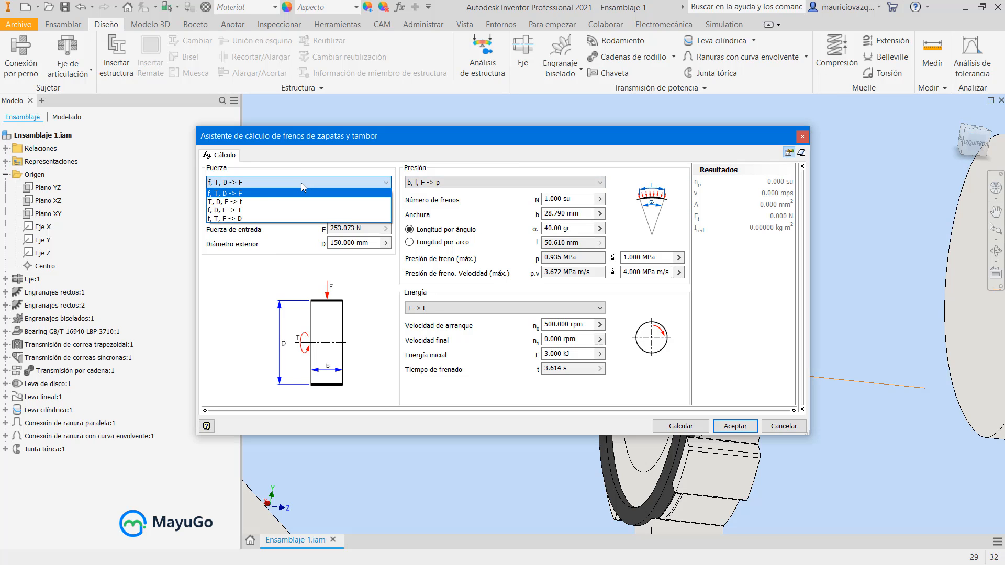
click(248, 285)
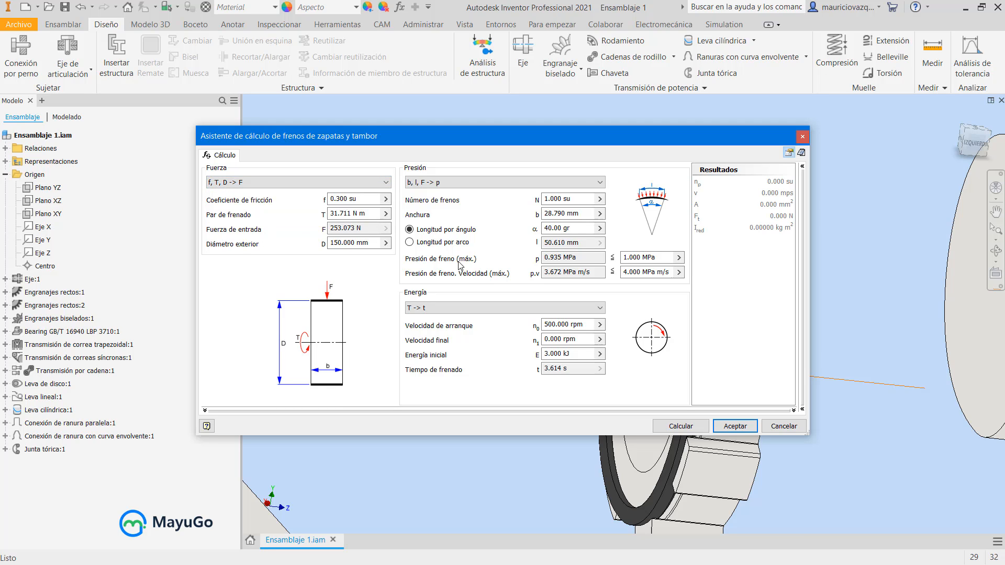
Review the Presión and Energía calculation types of the drum brake, keeping b, l, F -> p and T -> t.
click(495, 183)
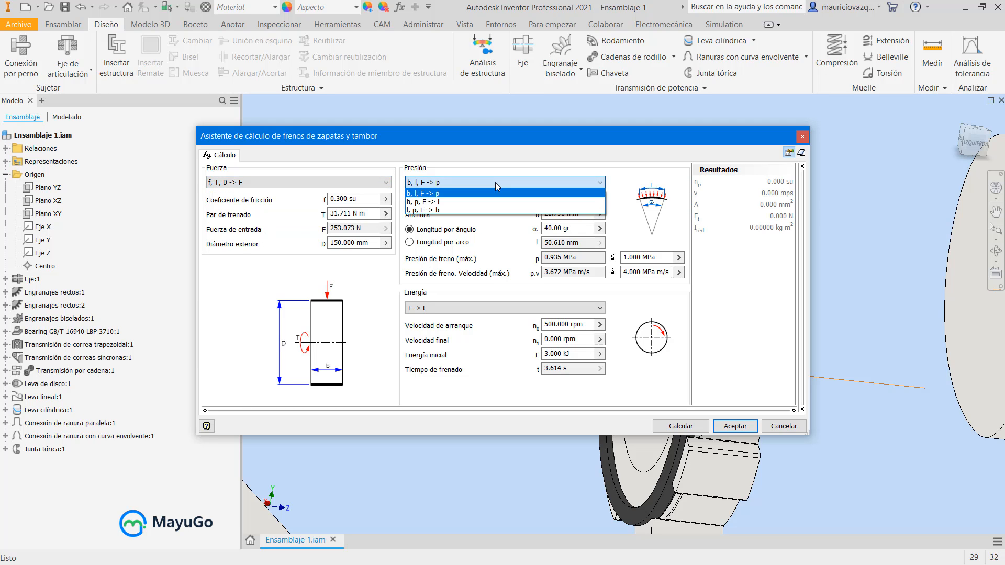
click(495, 182)
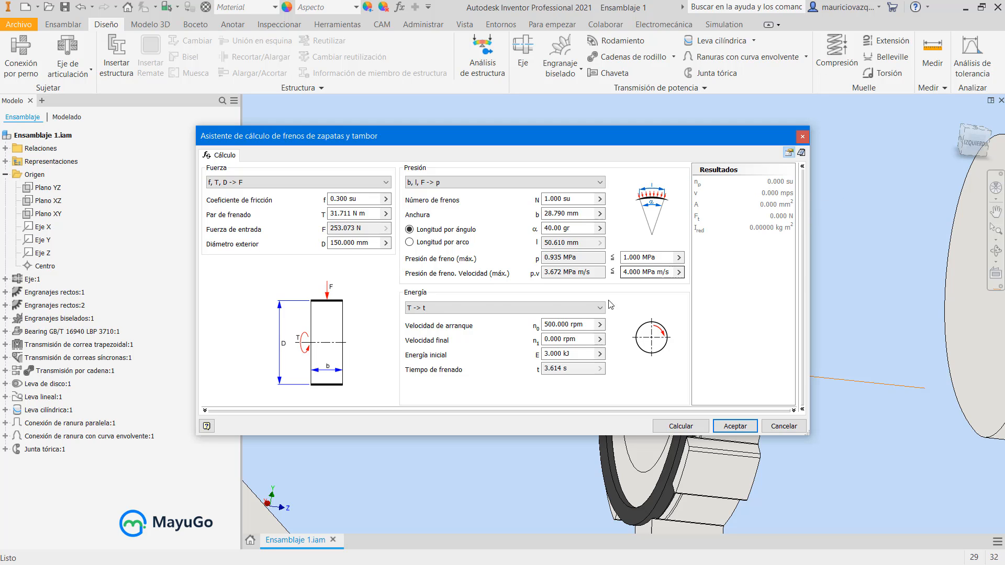
click(426, 308)
click(426, 308)
Accept the drum brake calculation and add it to the assembly under the suggested name Freno de zapatas y tambor.
click(736, 427)
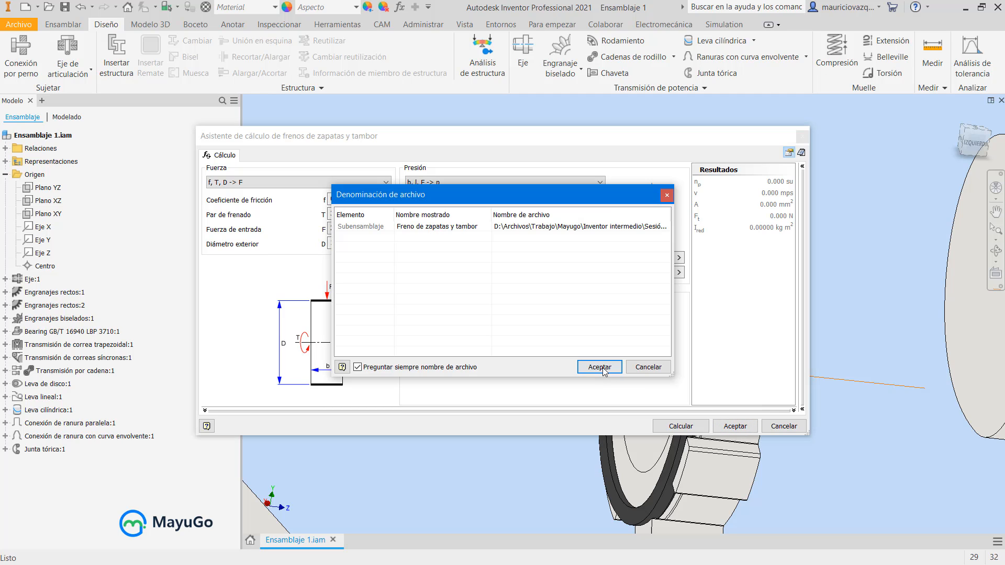
click(598, 367)
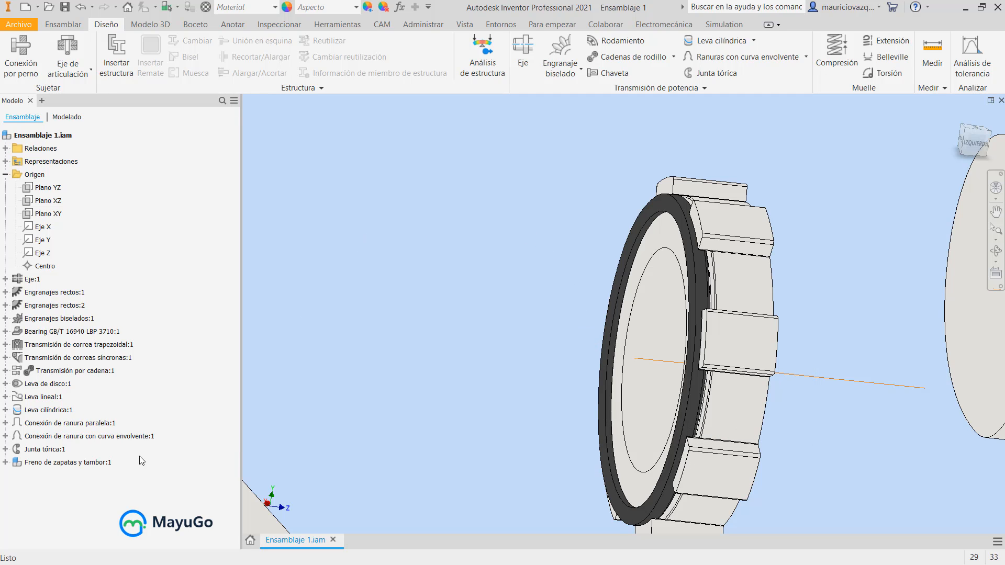
click(95, 461)
right_click(95, 461)
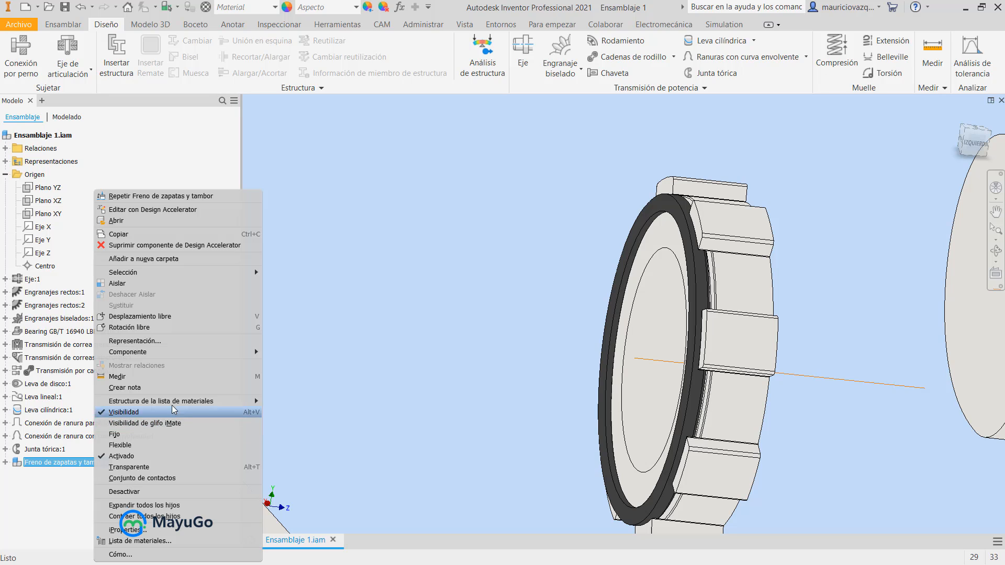
click(466, 219)
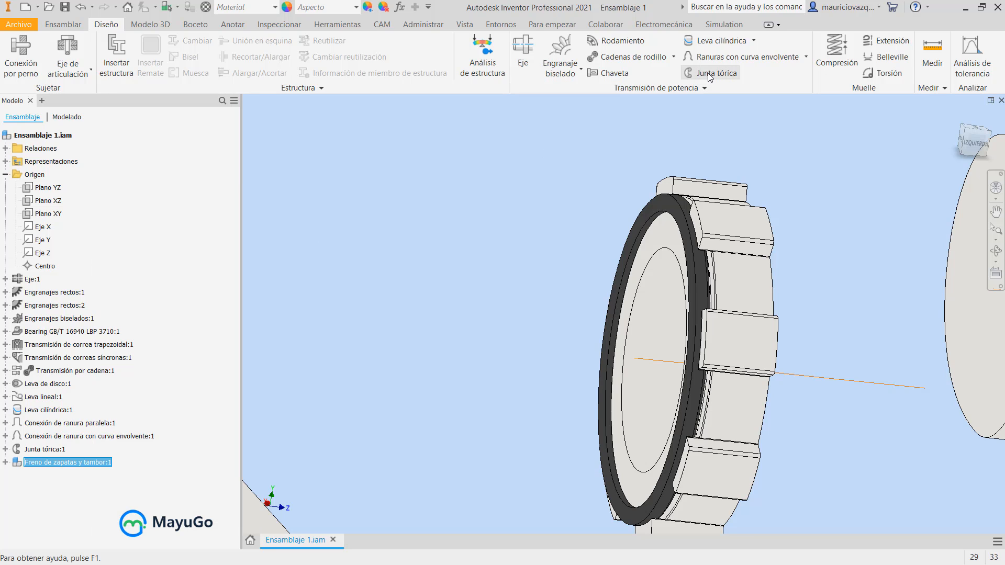
Add a plain bearing calculation under the suggested name Rodamiento normal, keeping Comprobar cálculo and the lubricant Aceite de rodamiento SAE 20; 20-W.
click(702, 87)
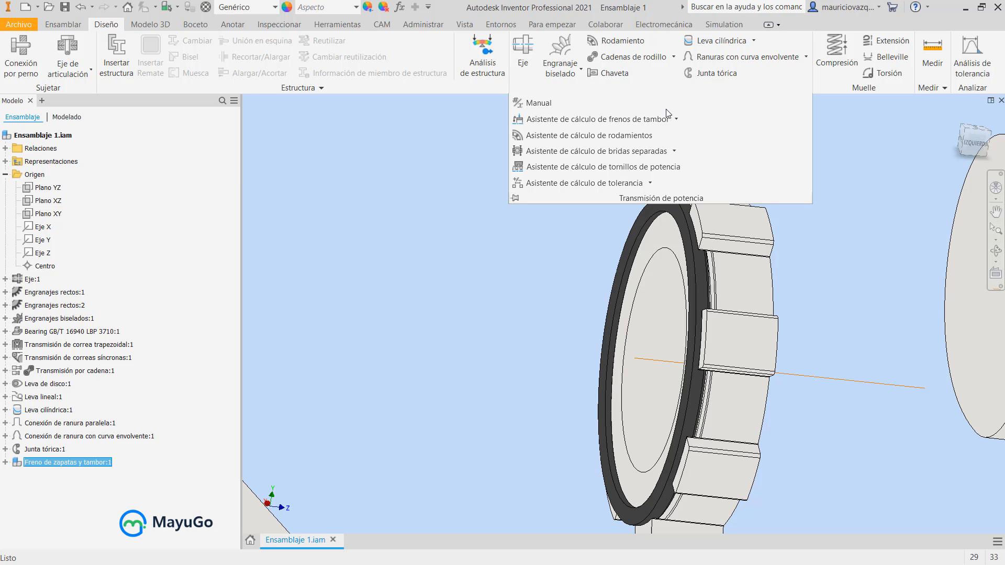
click(633, 137)
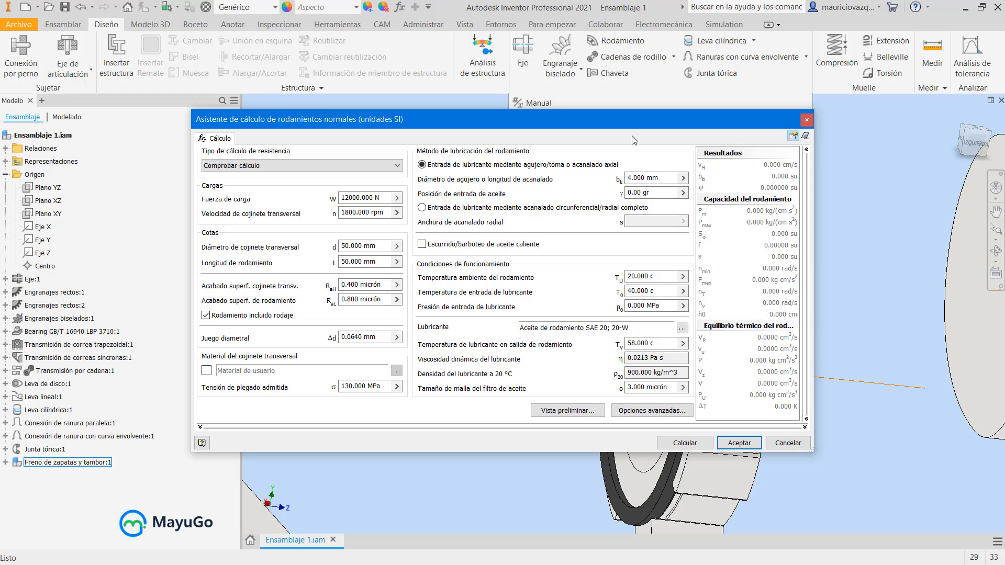
click(256, 169)
click(256, 168)
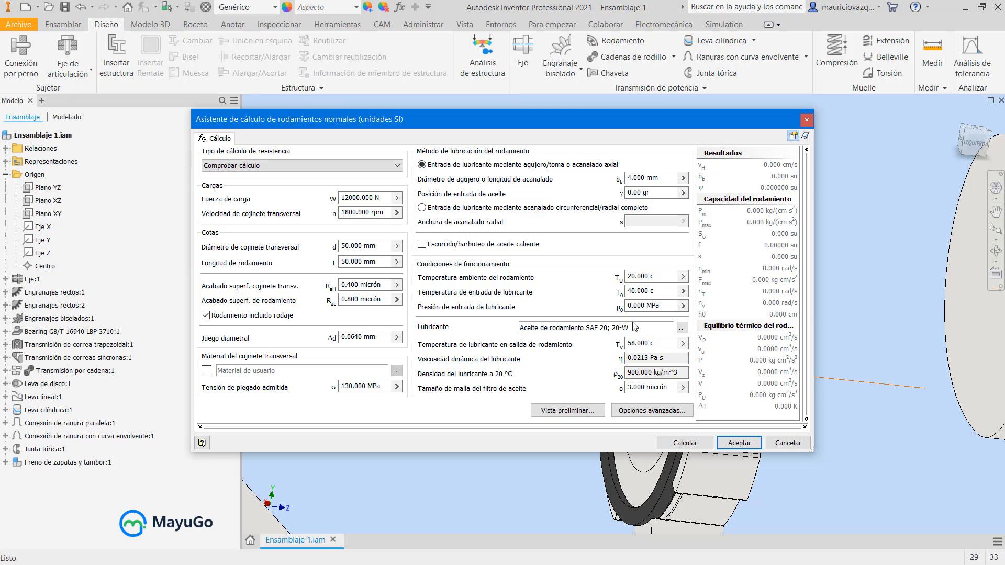
click(684, 331)
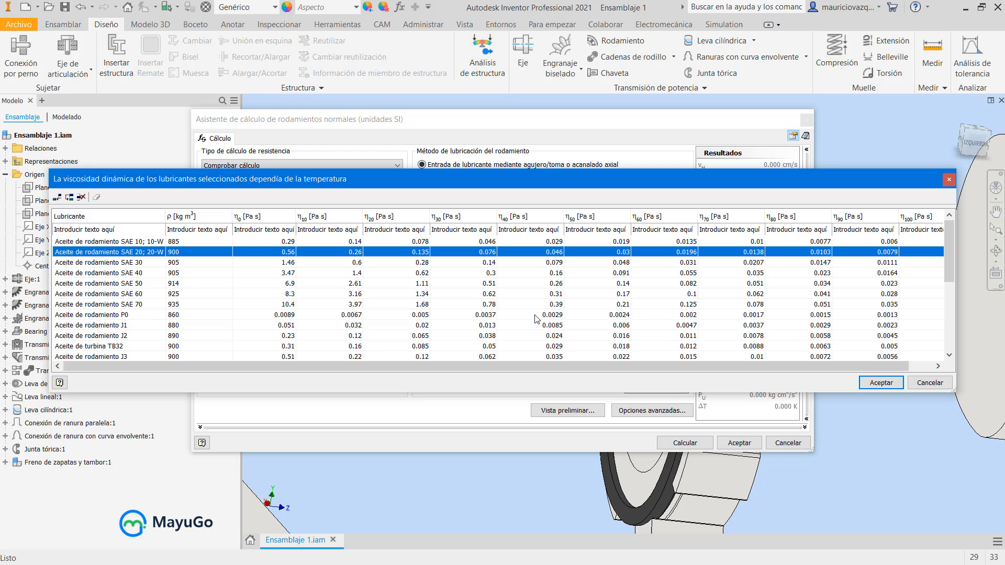
click(917, 385)
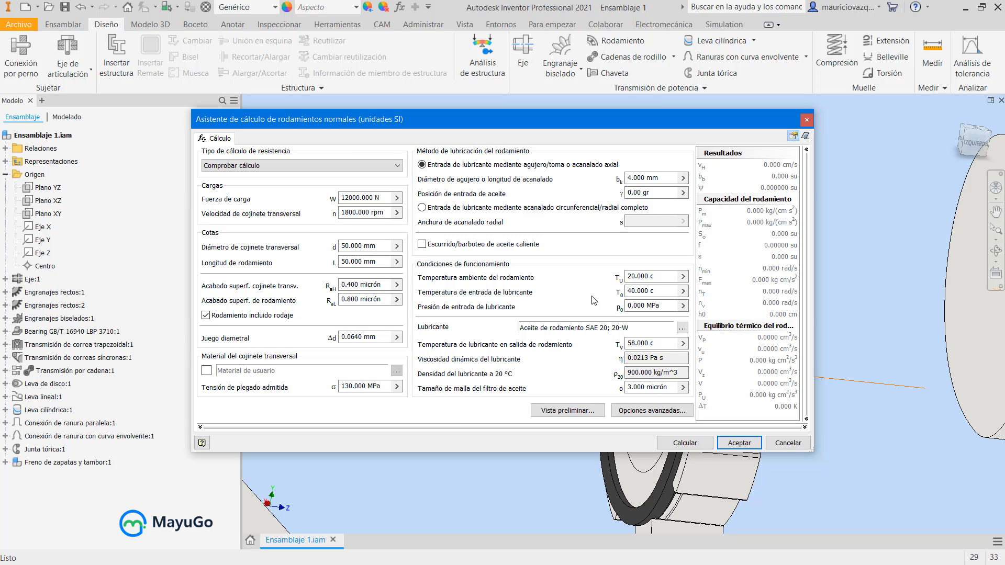
click(751, 443)
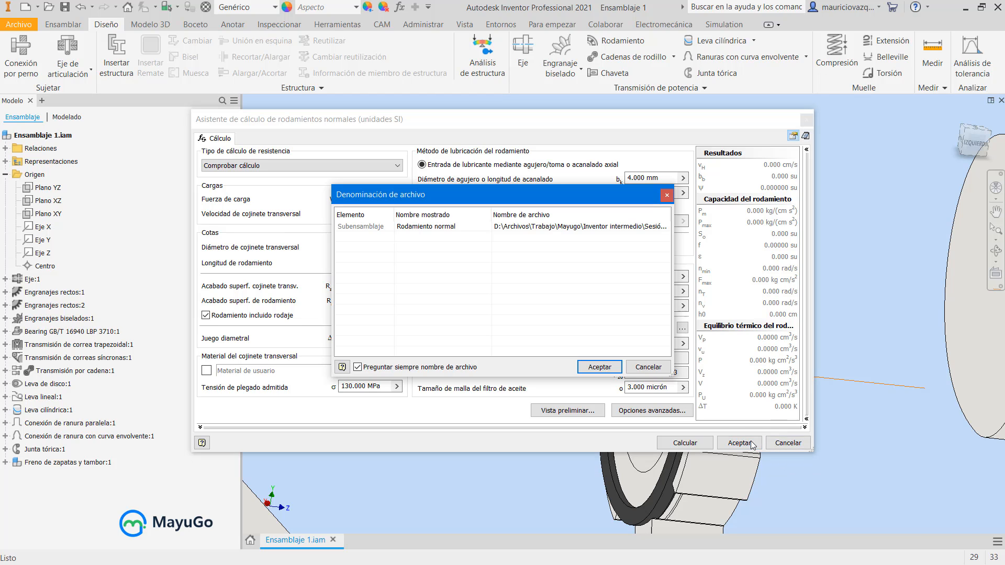
click(599, 367)
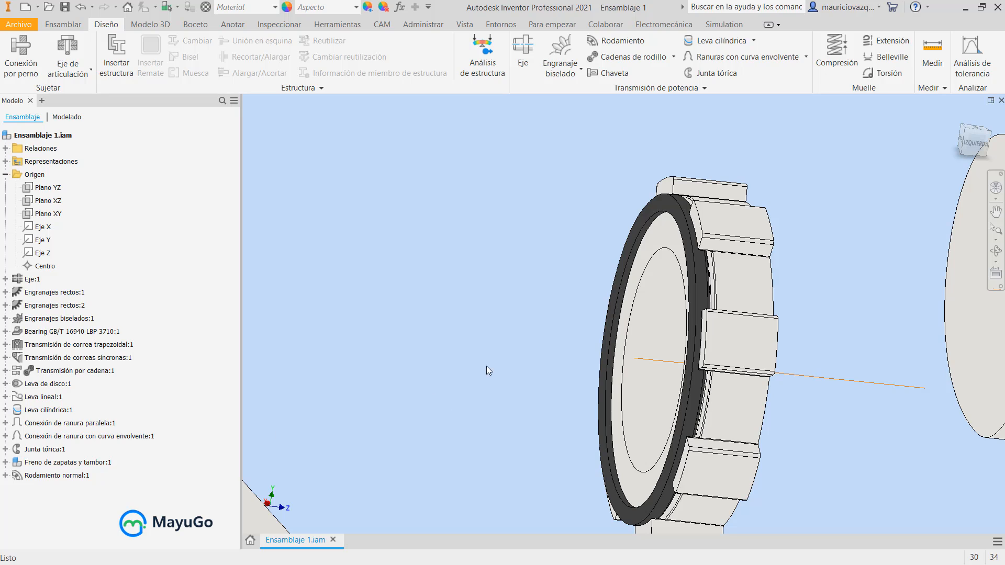
Add a separated hub joint calculation to the assembly, keeping Diseño de longitud de brida and the load type Carga estática.
click(707, 88)
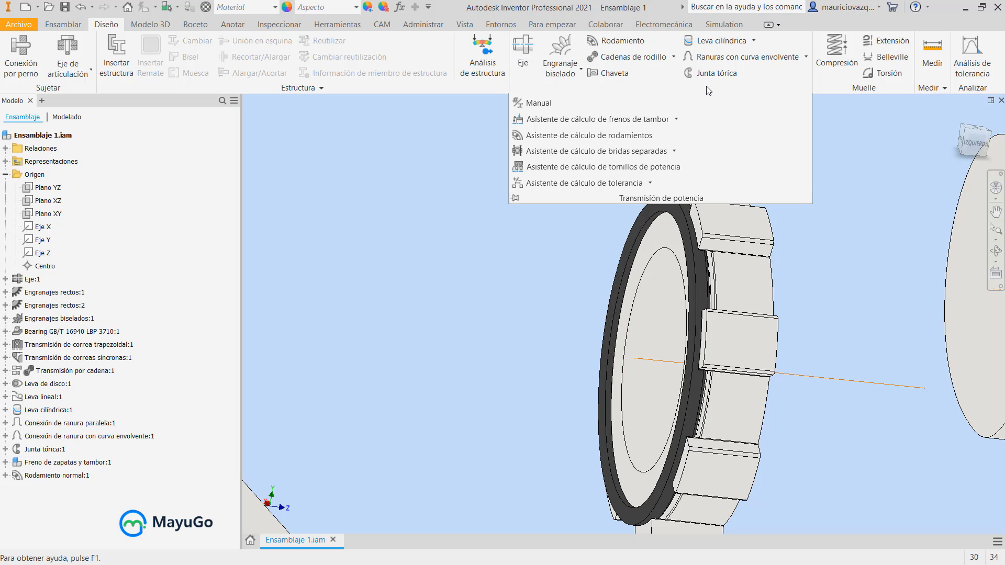
click(646, 152)
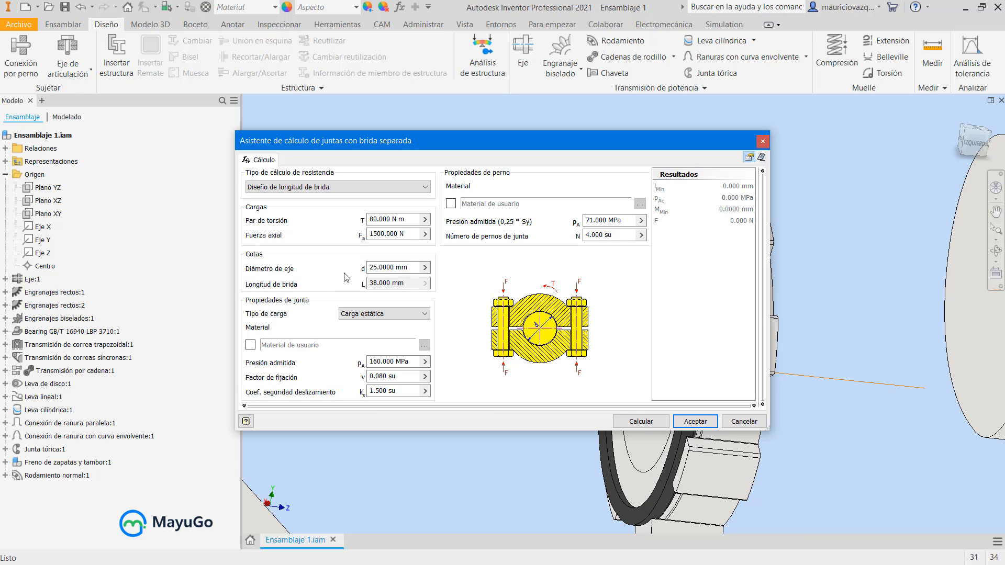
click(356, 313)
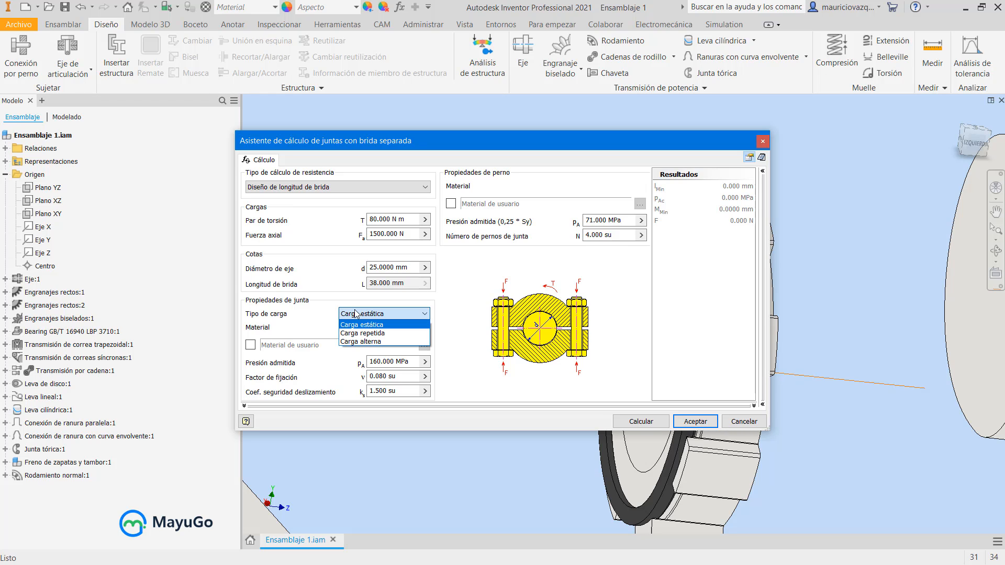
click(355, 314)
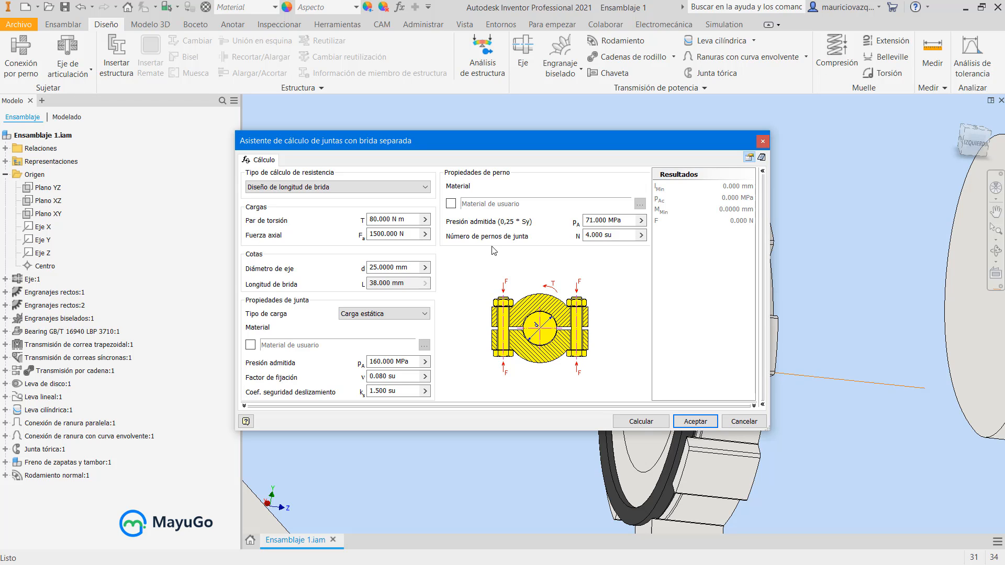
click(694, 422)
click(603, 370)
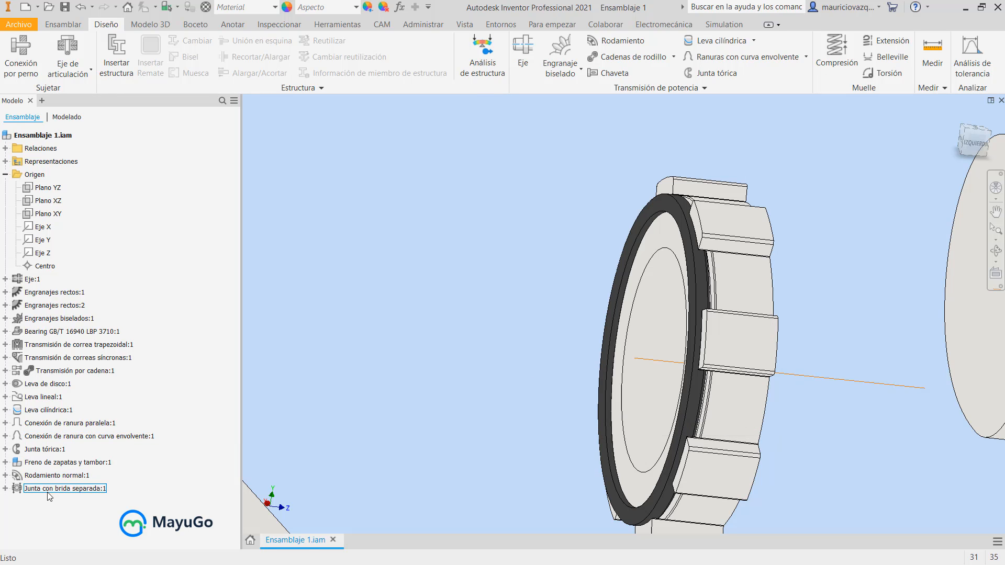
Add a power screw calculation to the assembly, keeping the calculation type Comprobar cálculo and the loads option Ambos.
click(701, 87)
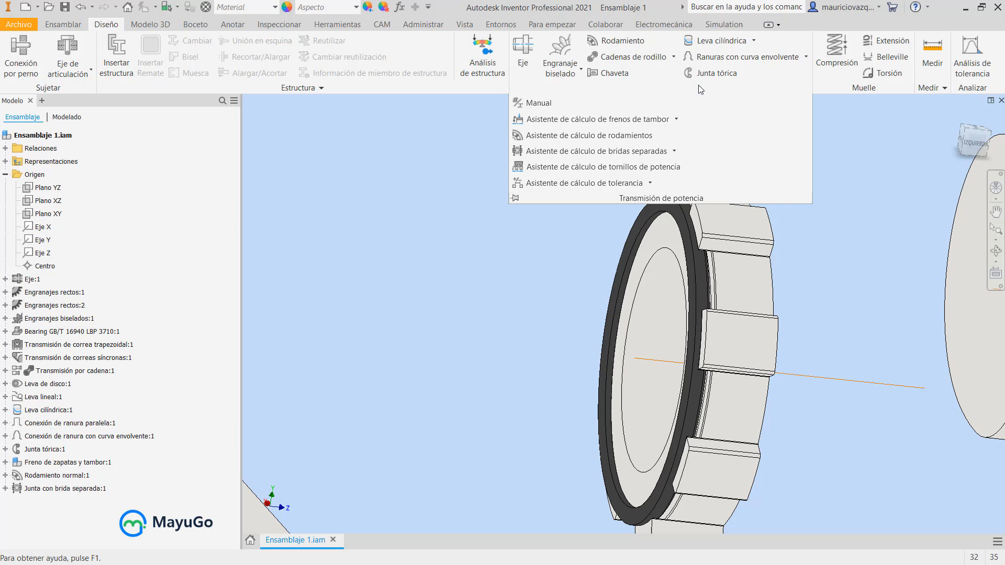
click(627, 168)
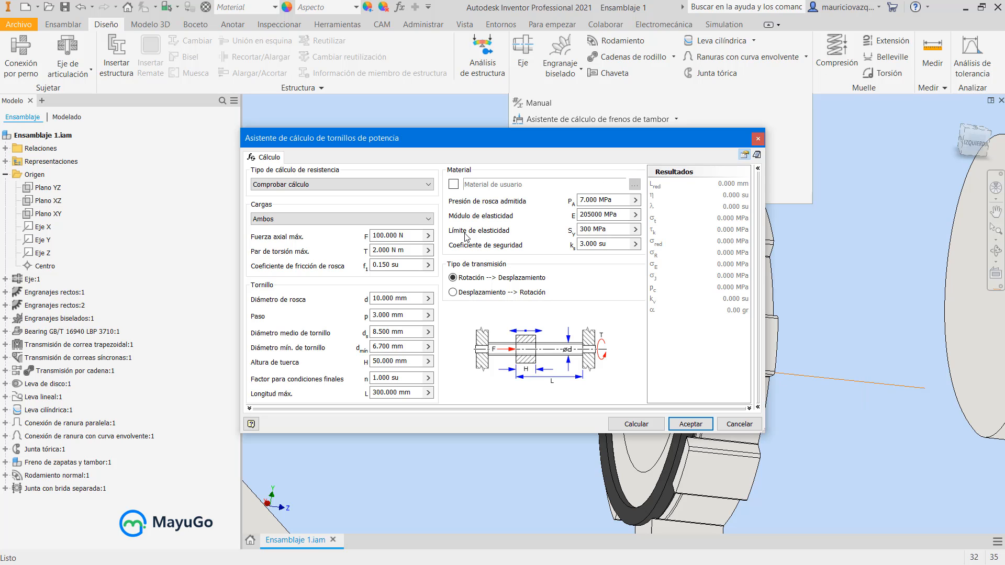
click(350, 193)
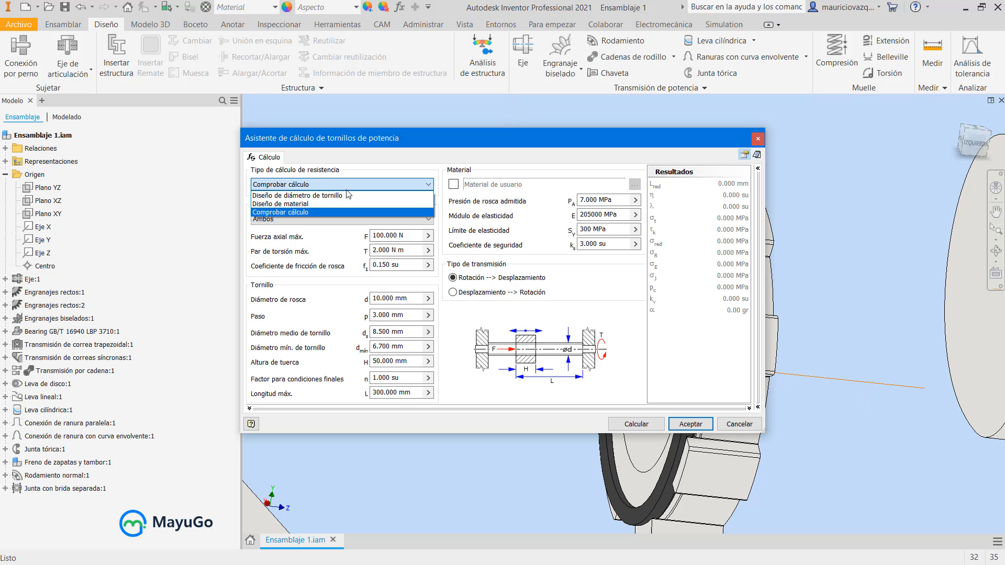
click(354, 198)
click(349, 226)
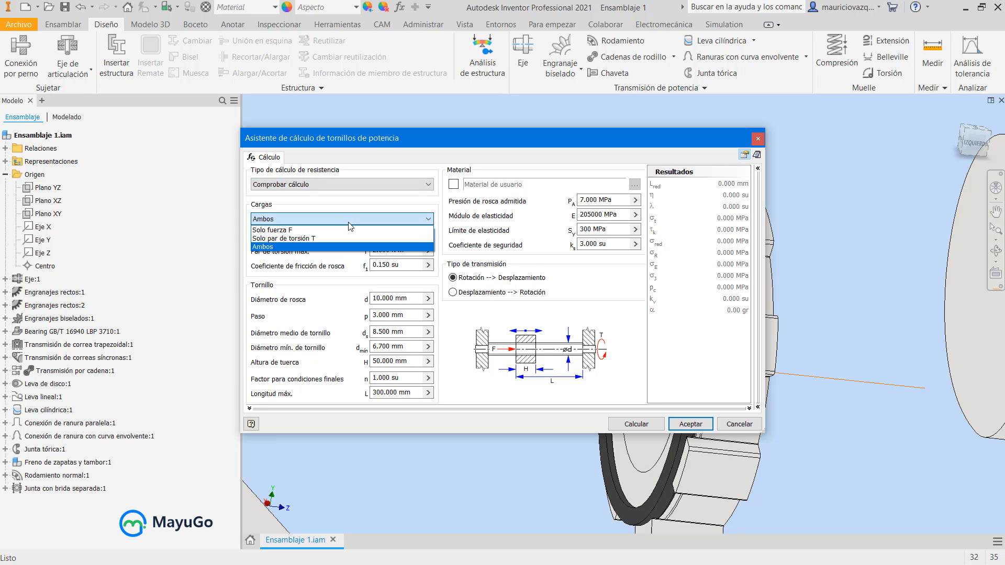
click(349, 226)
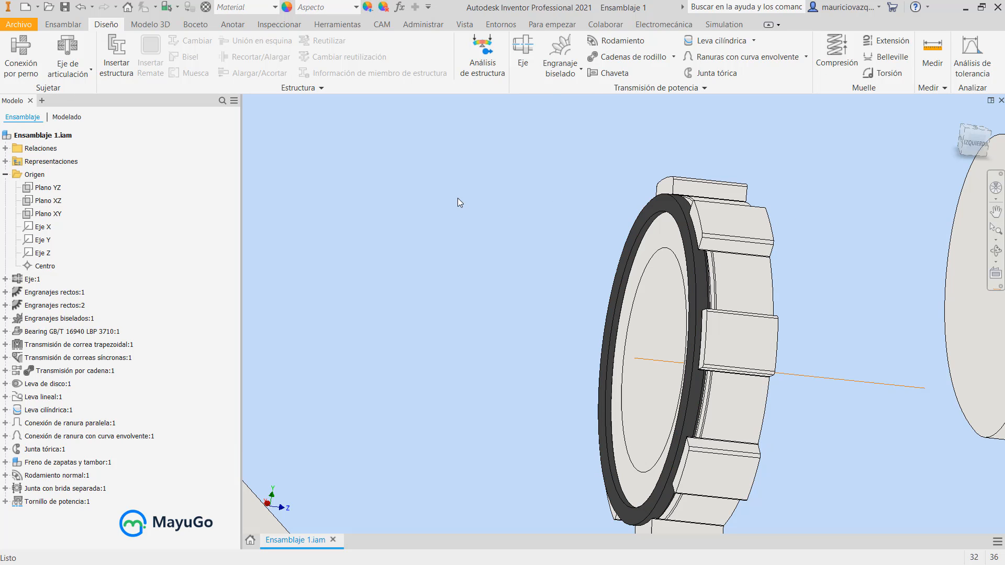
Start the power screw calculator again, expand its message area, and add a second power screw calculation with the default values.
click(705, 87)
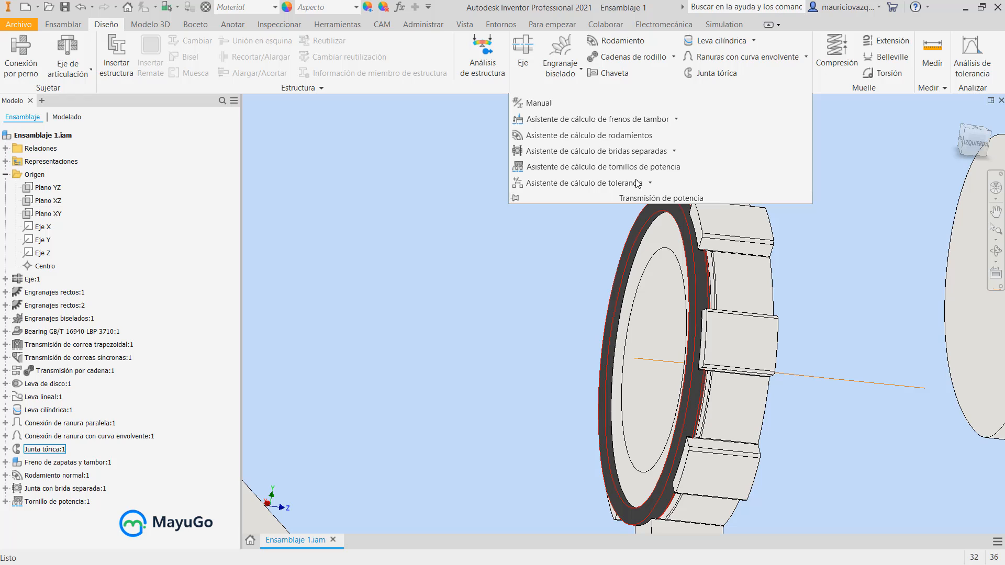
click(607, 167)
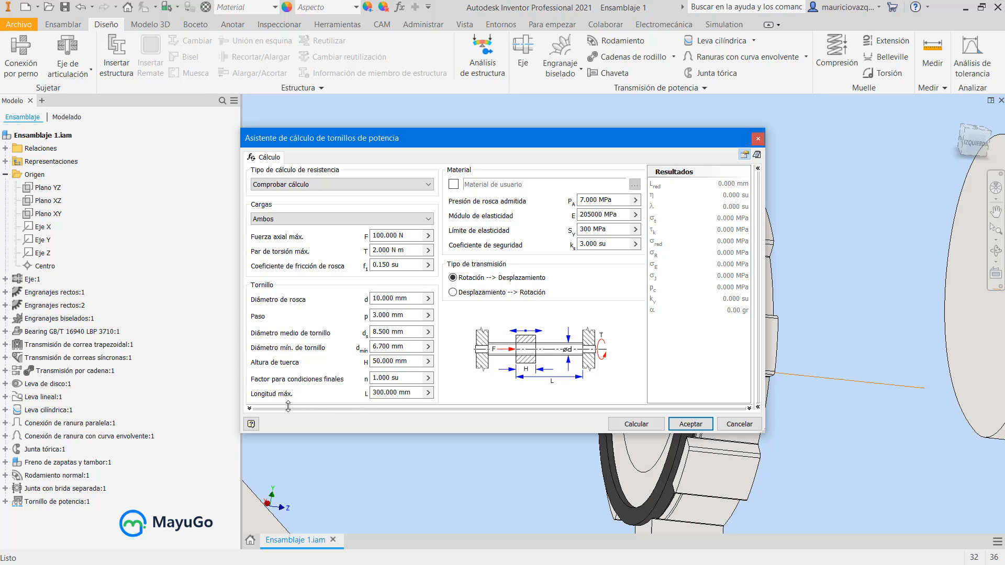
click(250, 408)
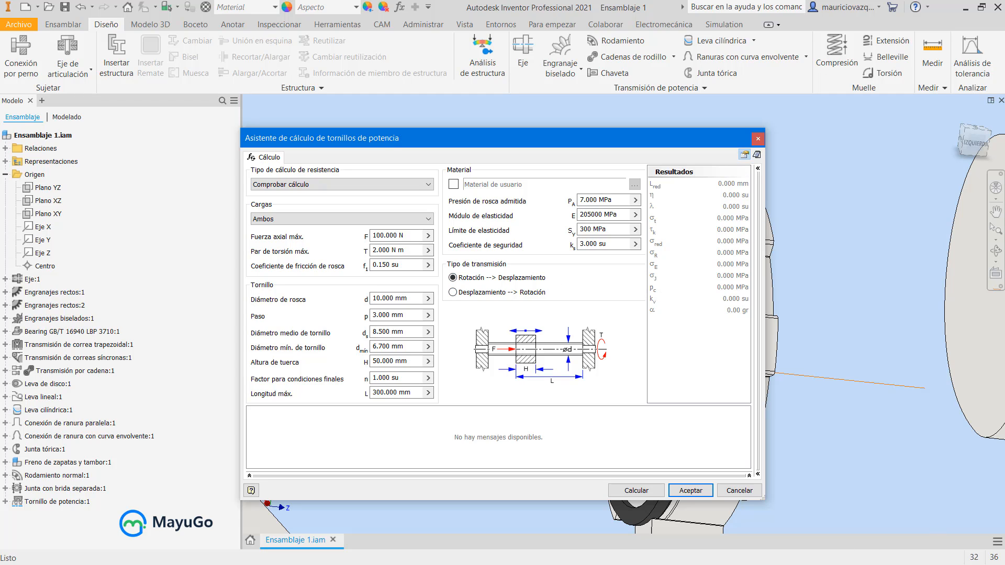
click(699, 494)
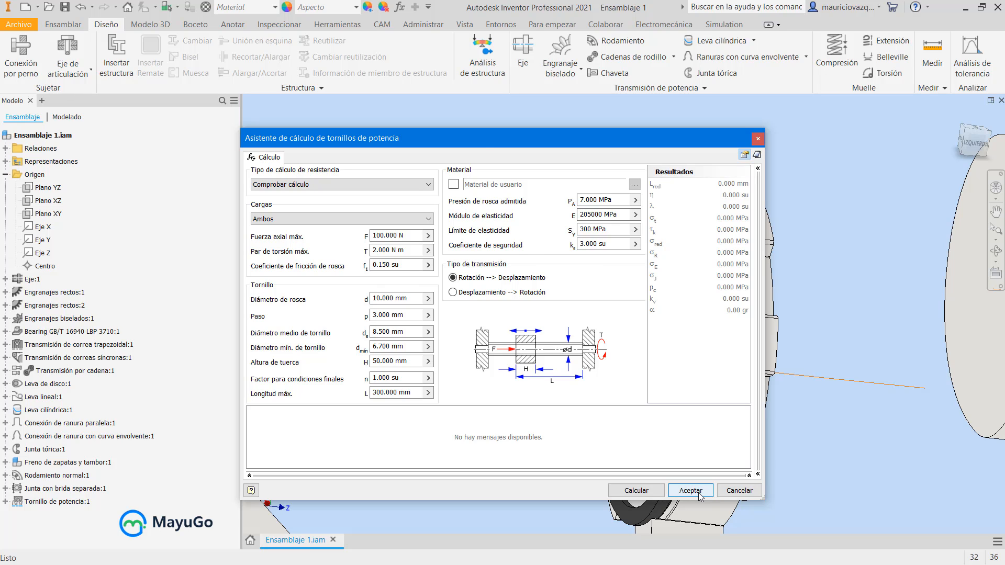
click(597, 396)
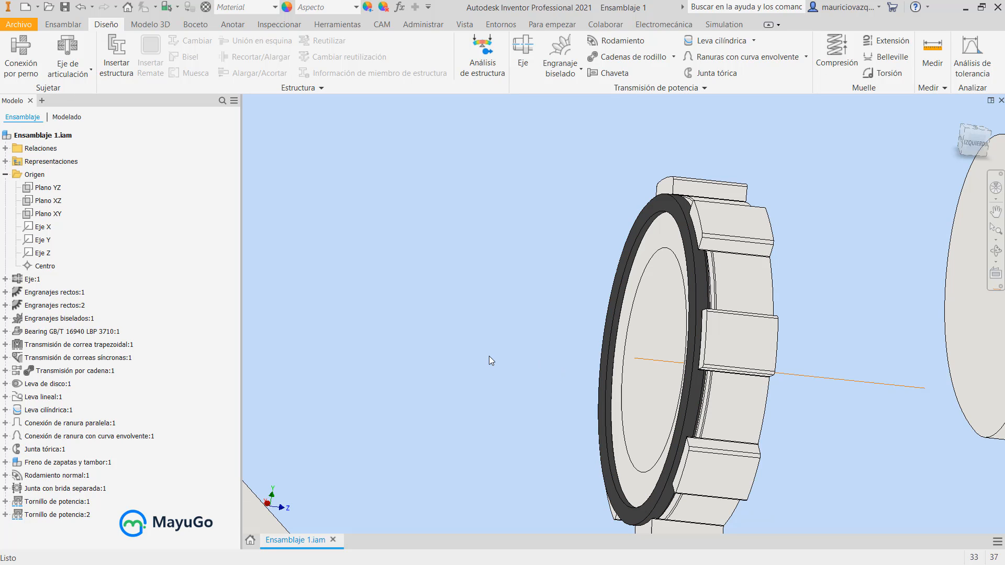
Start the tolerance calculator and review the tolerance settings of the result dimension D3, keeping them as they are.
click(675, 88)
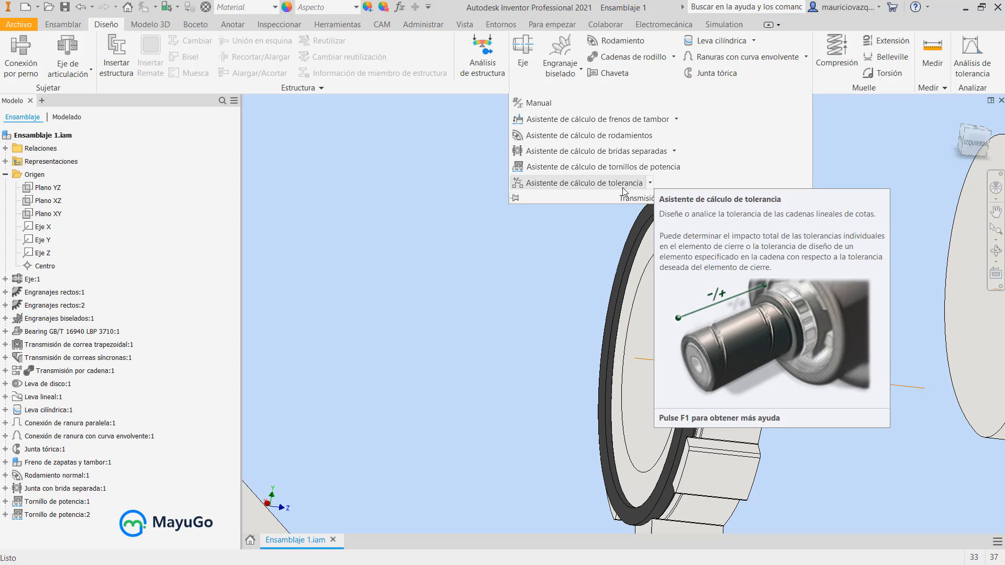
click(623, 185)
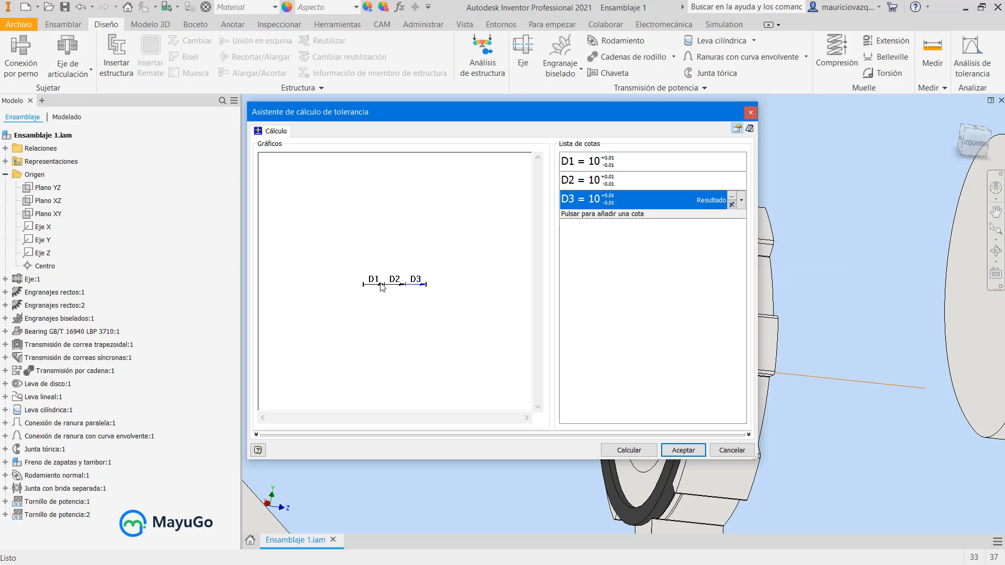
double_click(623, 193)
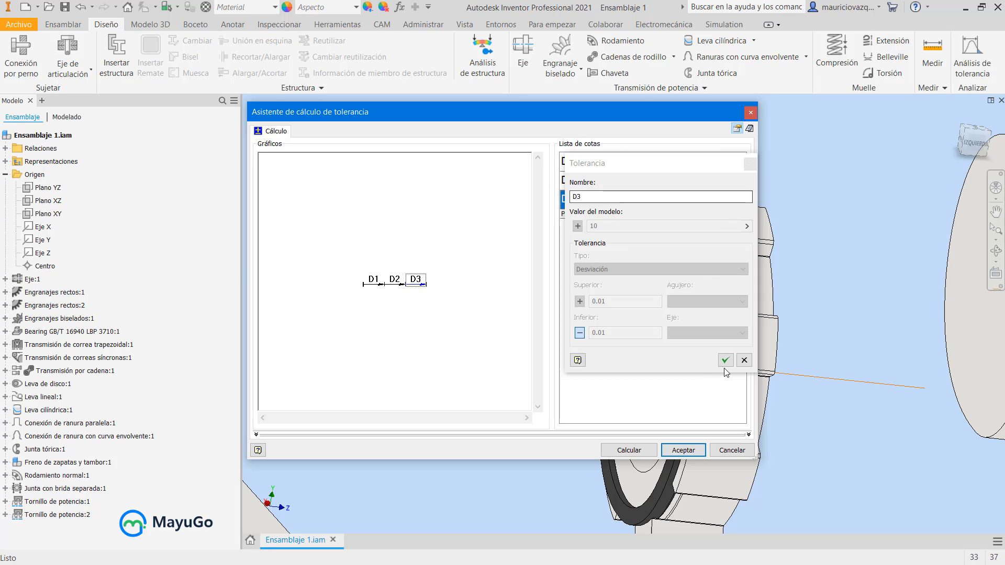
click(724, 361)
Review the tolerance settings and available tolerance types of dimension D2, keeping the type Desviación.
click(623, 181)
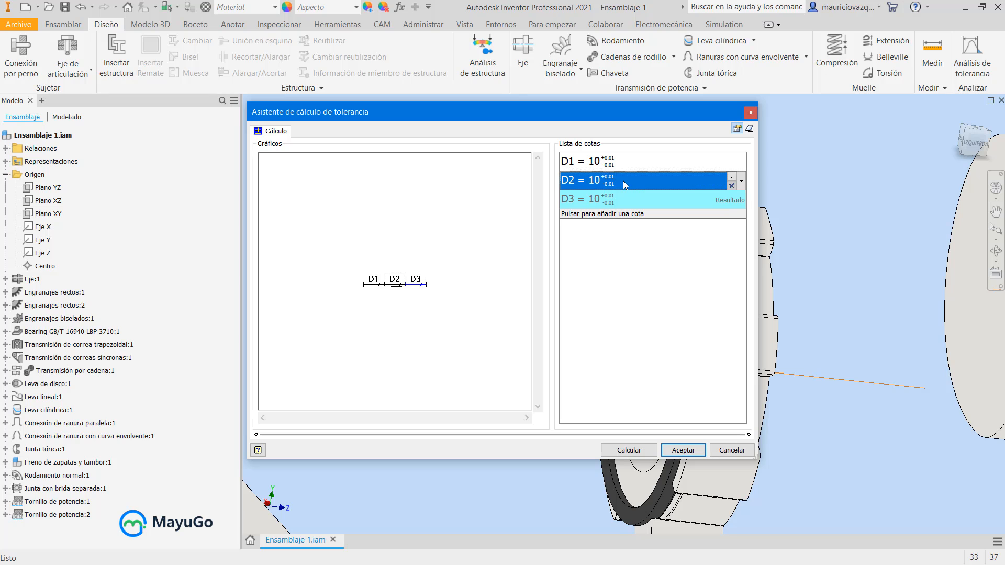
double_click(623, 180)
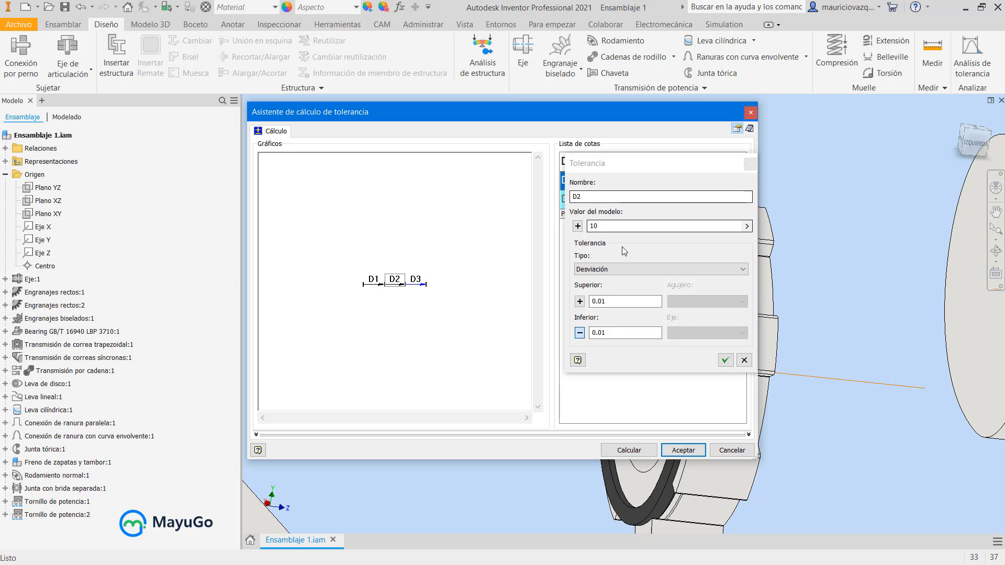
click(637, 272)
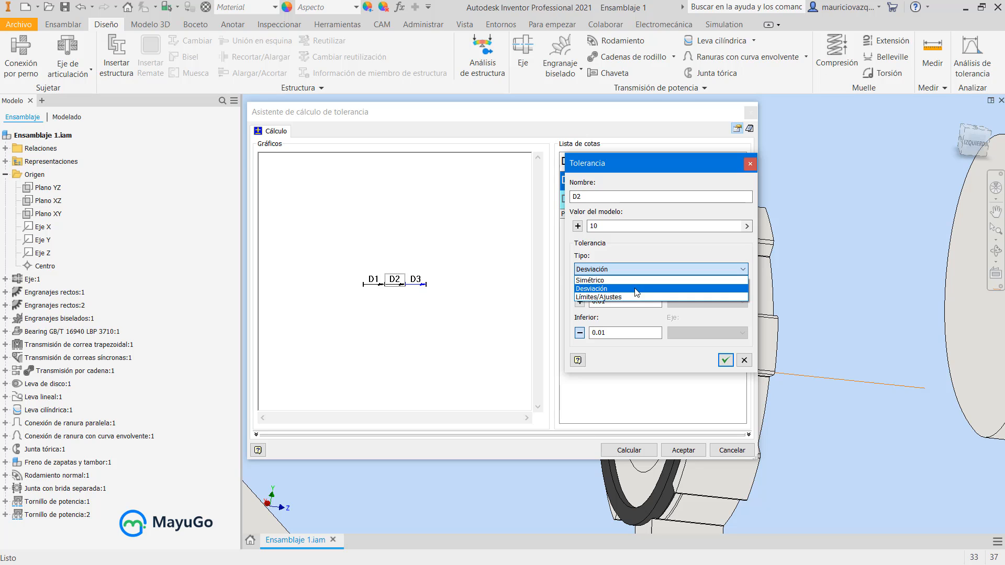
click(645, 270)
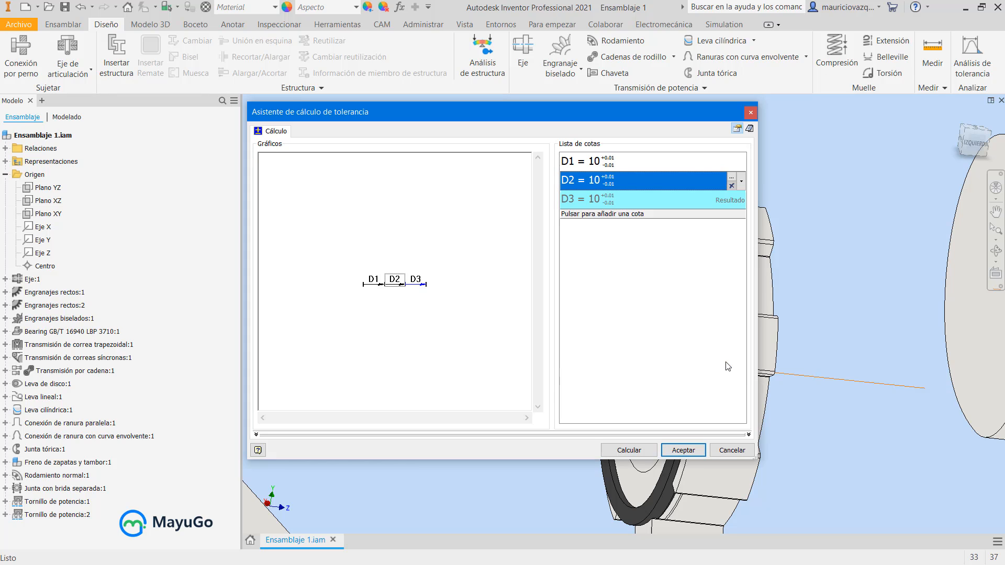
click(725, 360)
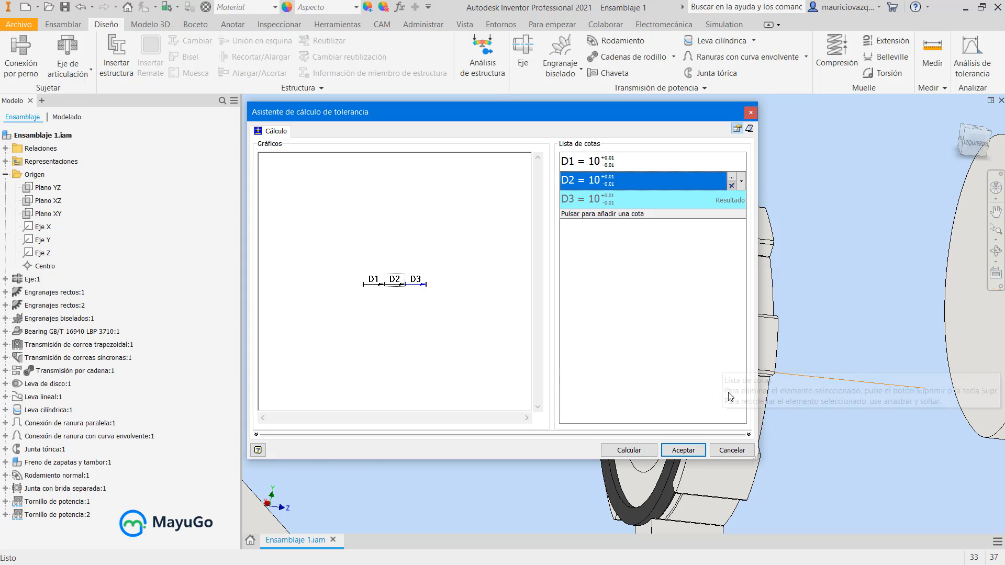
Make dimension D2 the closing and result dimension of the chain with the options Cerrando and Resultado.
click(742, 181)
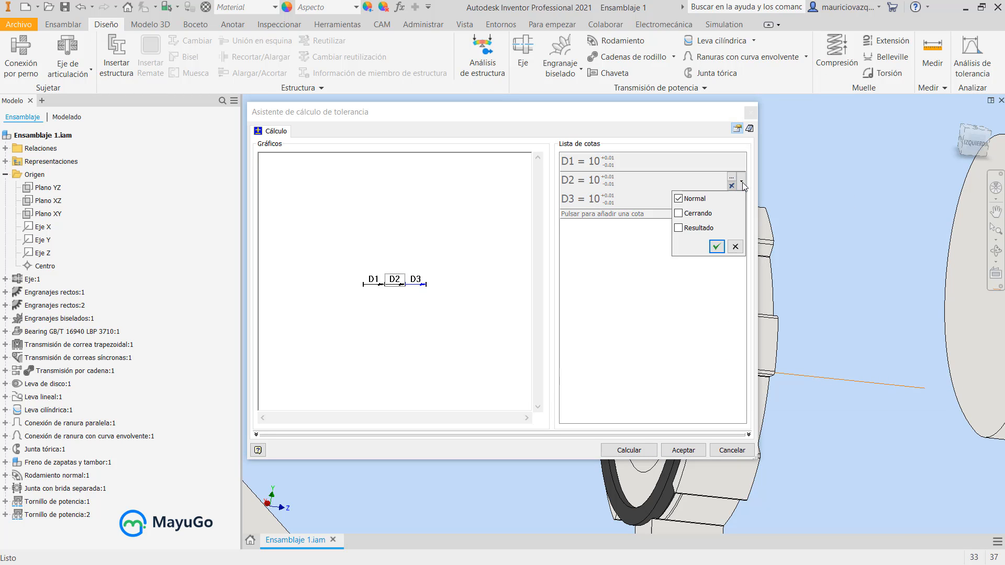
click(690, 213)
click(690, 228)
click(717, 247)
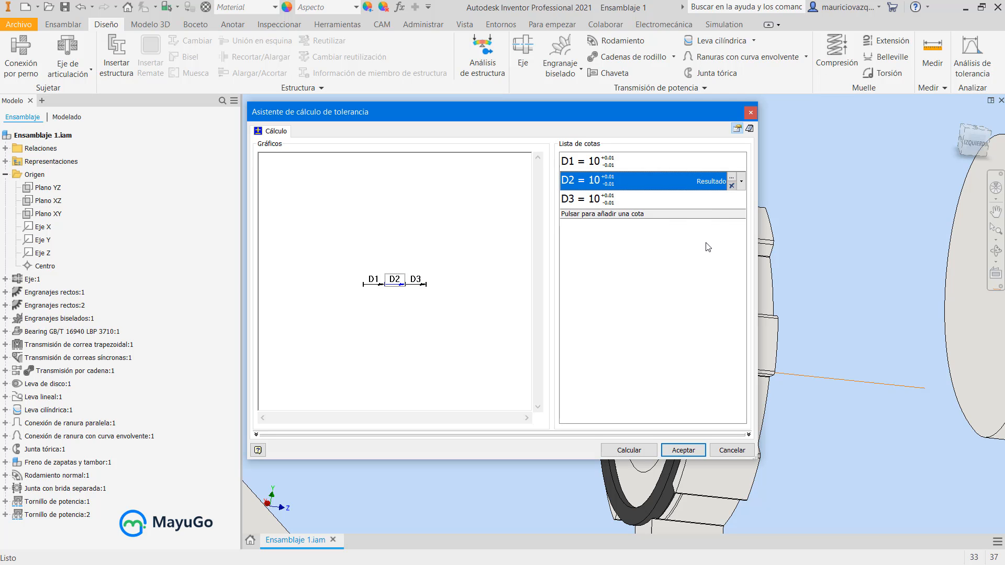
Return dimension D2 to a normal dimension and make D3 the result dimension of the chain.
click(740, 181)
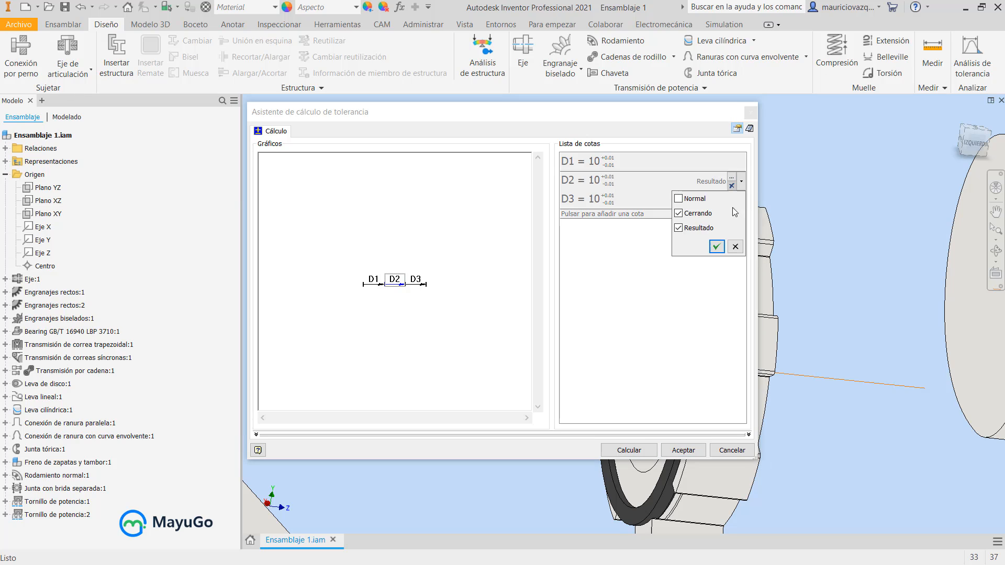
click(717, 247)
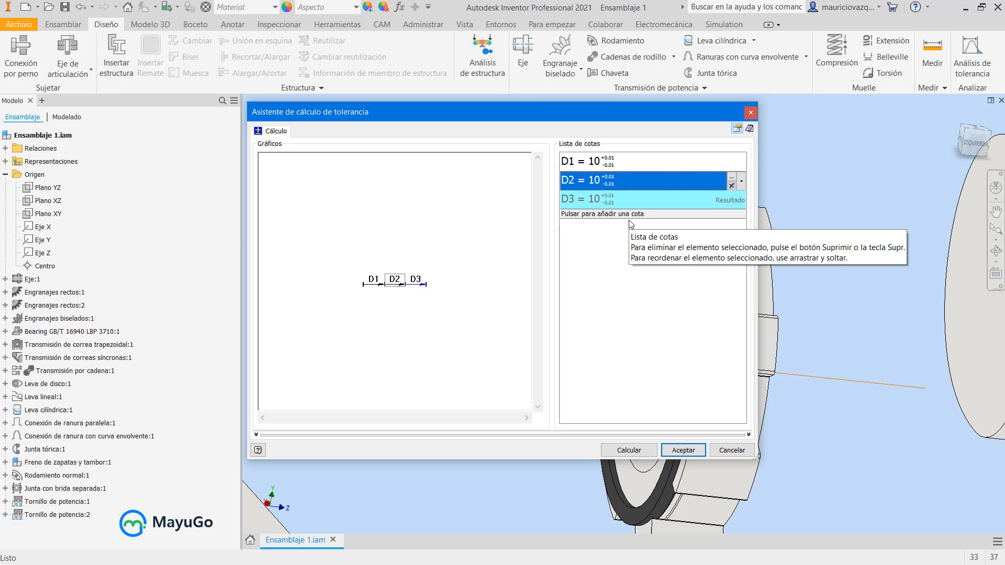
Add a fourth dimension, D4, with the default value 10 ±0.01, and add the tolerance calculation to the assembly.
click(643, 215)
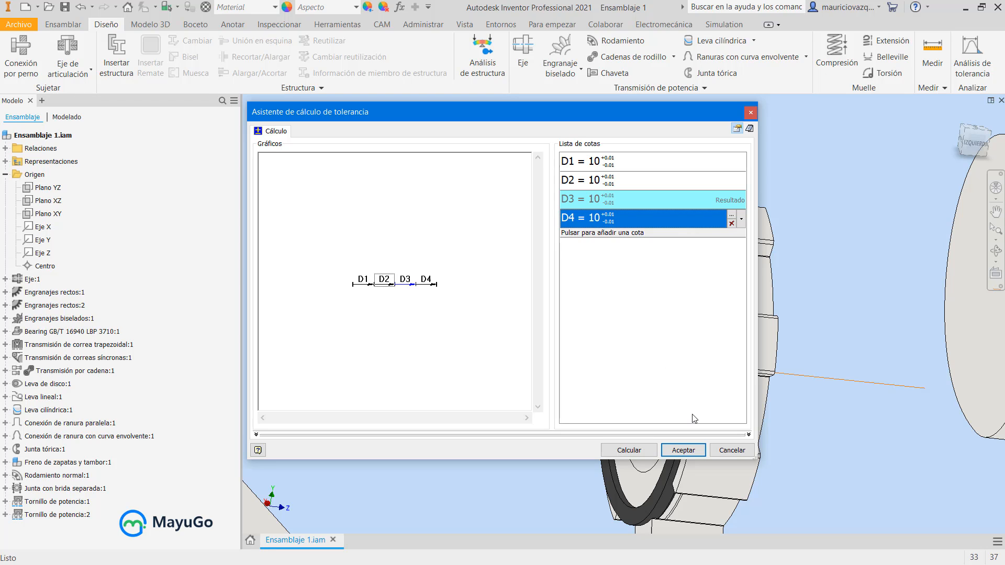
click(688, 454)
click(600, 367)
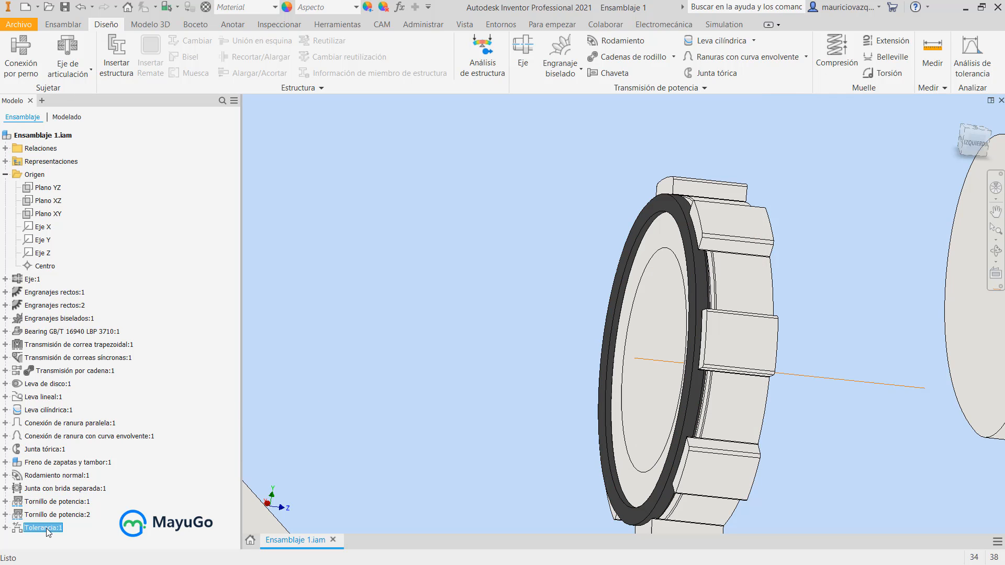
Review the available variants of the tolerance, separated hub and drum brake calculators among the power transmission tools.
click(654, 90)
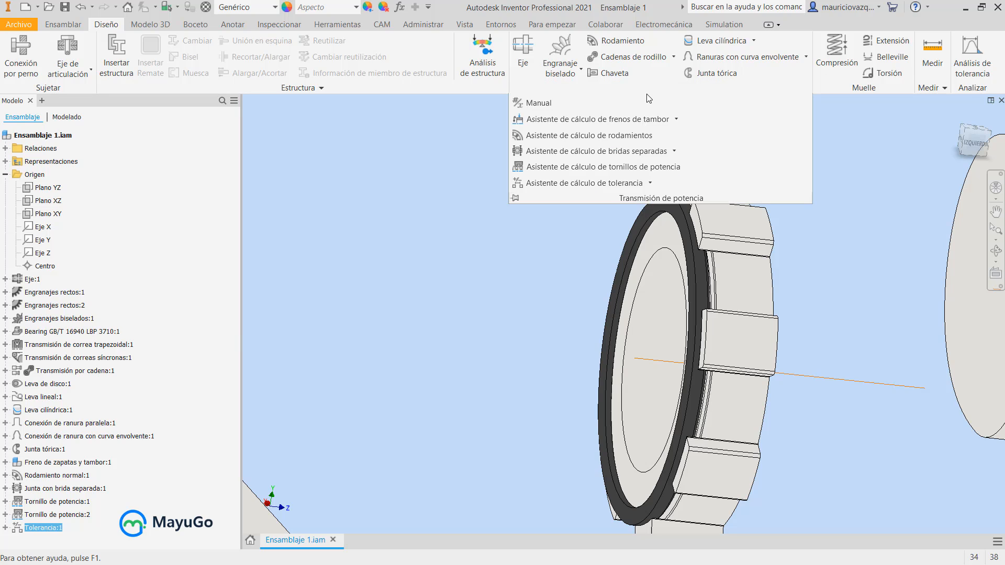
click(650, 184)
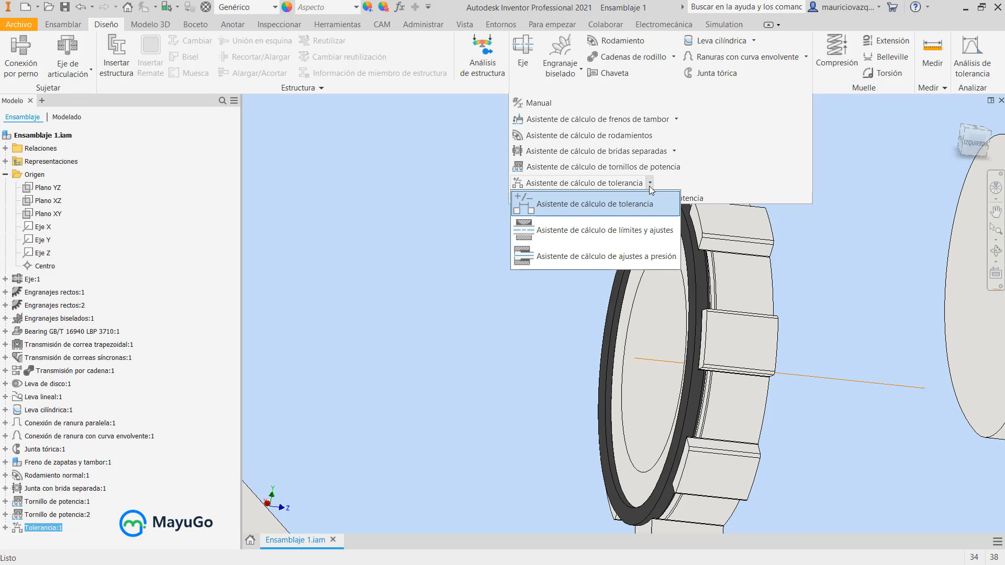
click(674, 151)
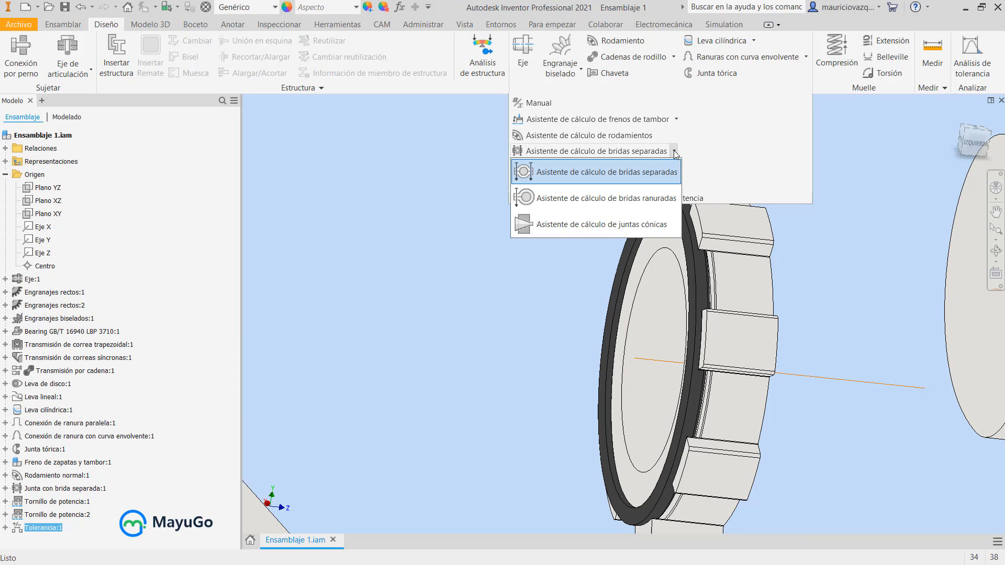
click(678, 121)
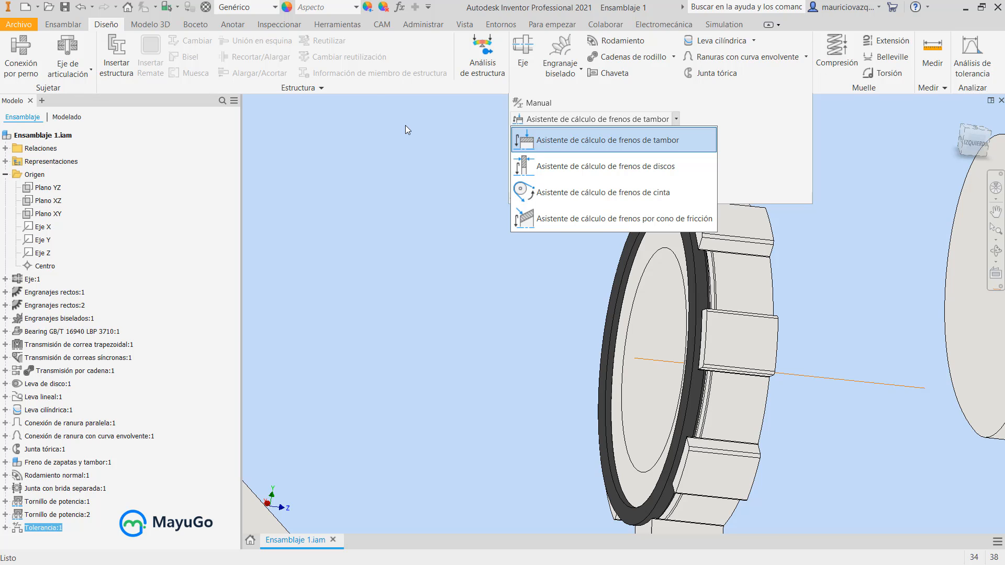
click(384, 217)
click(385, 218)
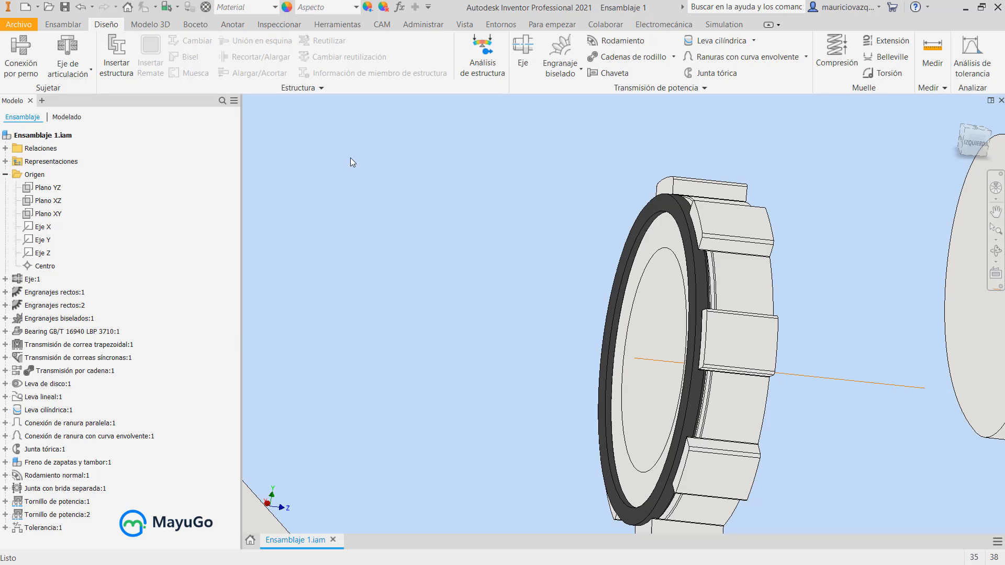
click(689, 86)
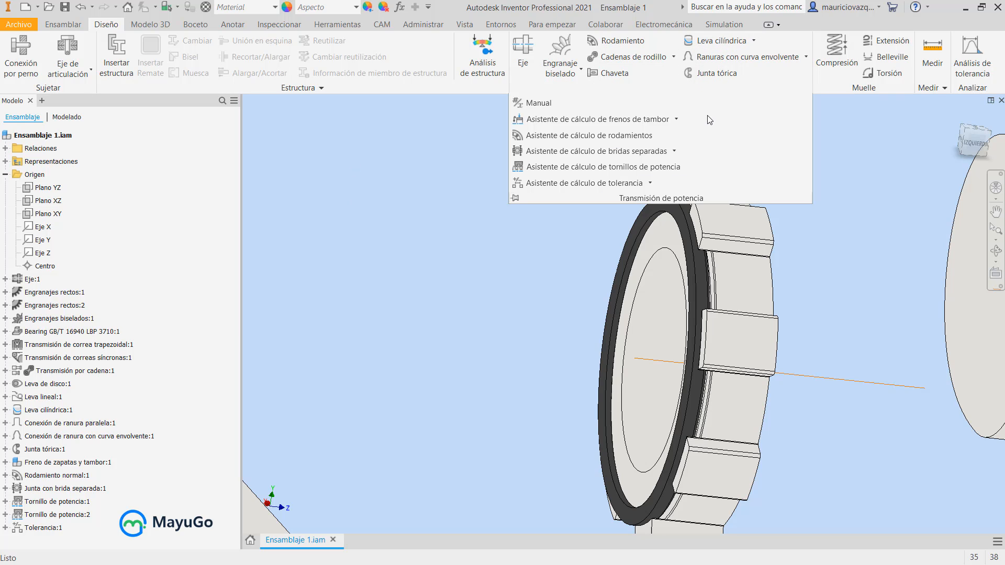